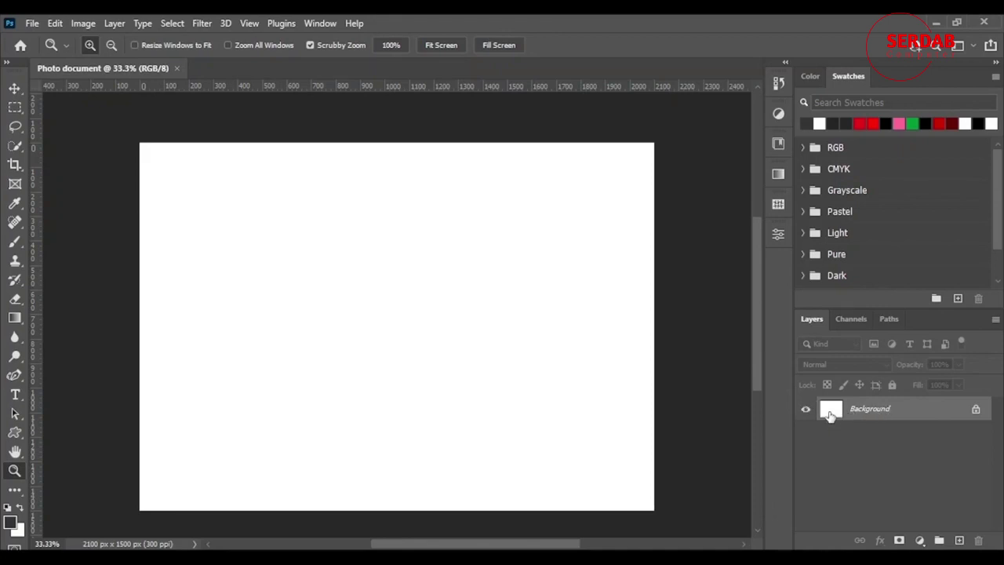
- Convert the Background into a regular layer and lock all of its attributes
left_click(976, 411)
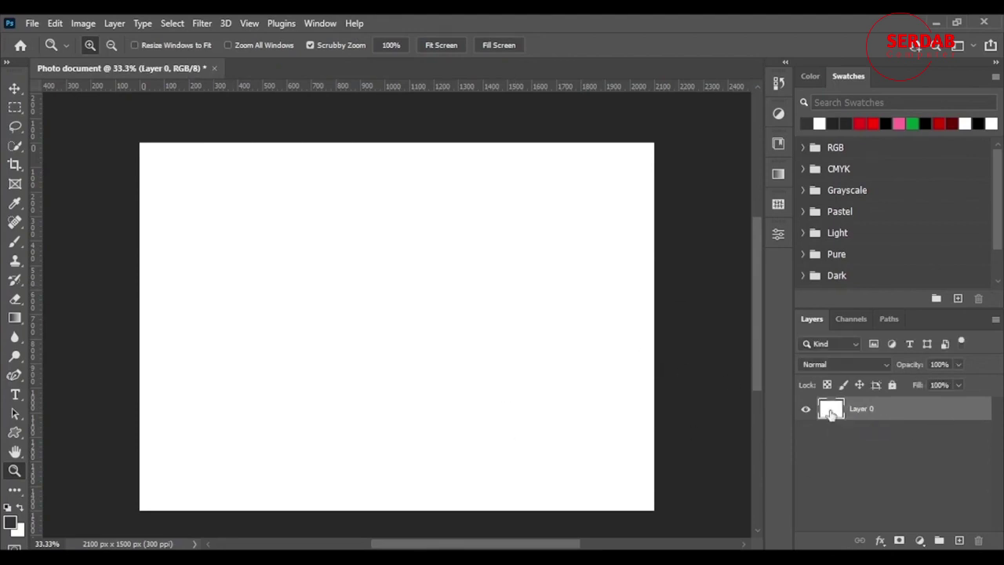
left_click(892, 384)
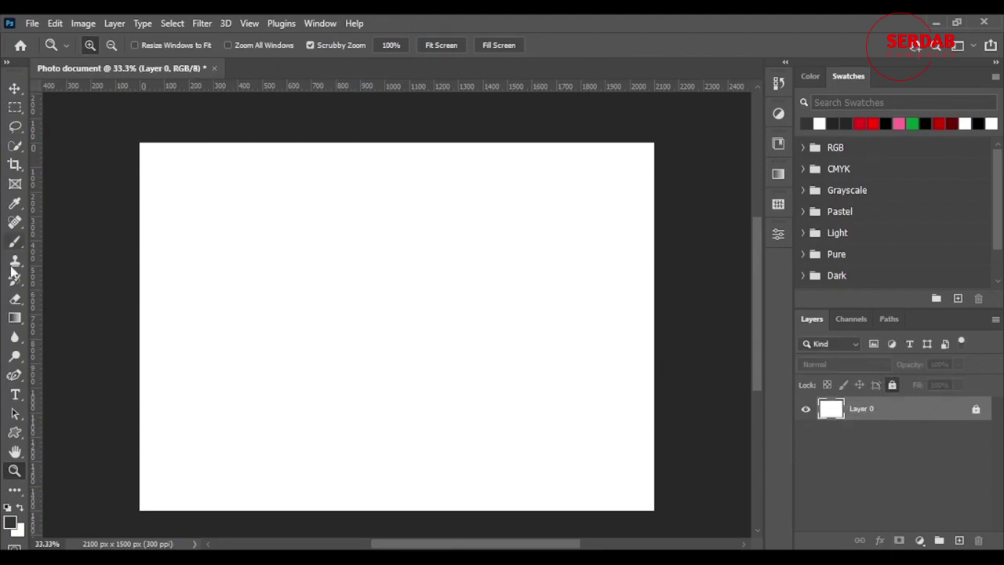
- Try to paint on the fully locked layer with the Brush tool
left_click(15, 241)
left_click(328, 266)
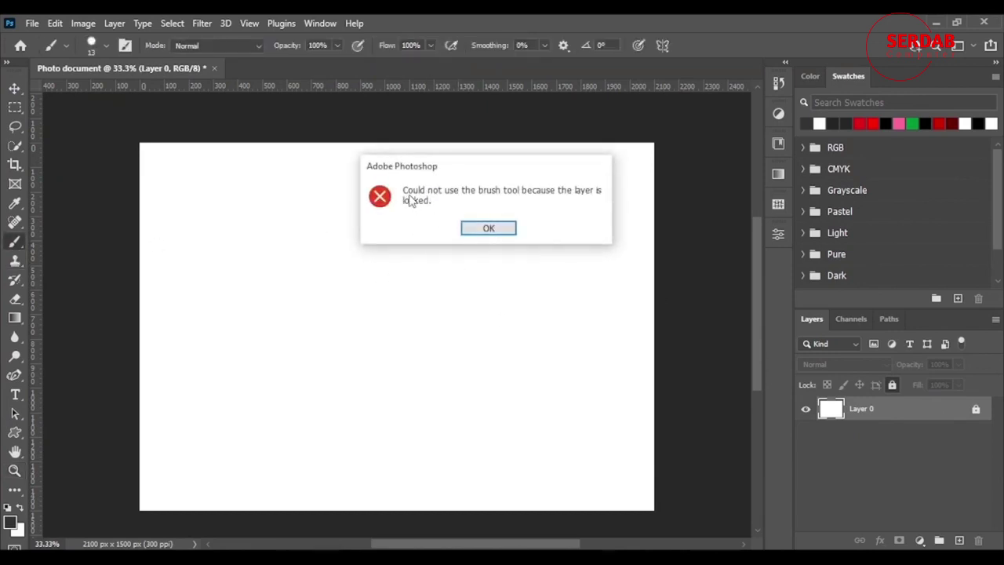
left_click(505, 233)
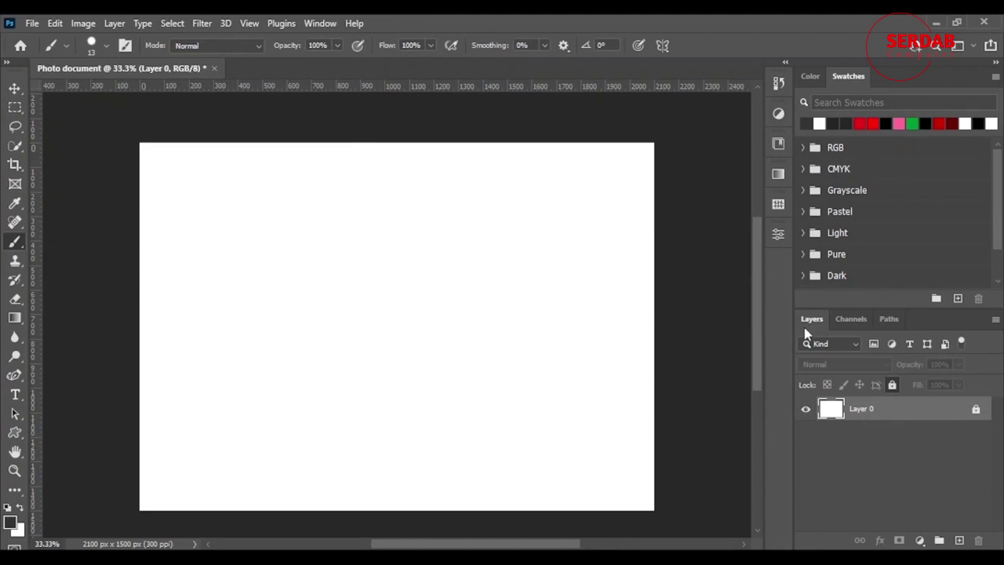
- Unlock the layer and test it with two freehand curved brush strokes, undoing both
left_click(975, 410)
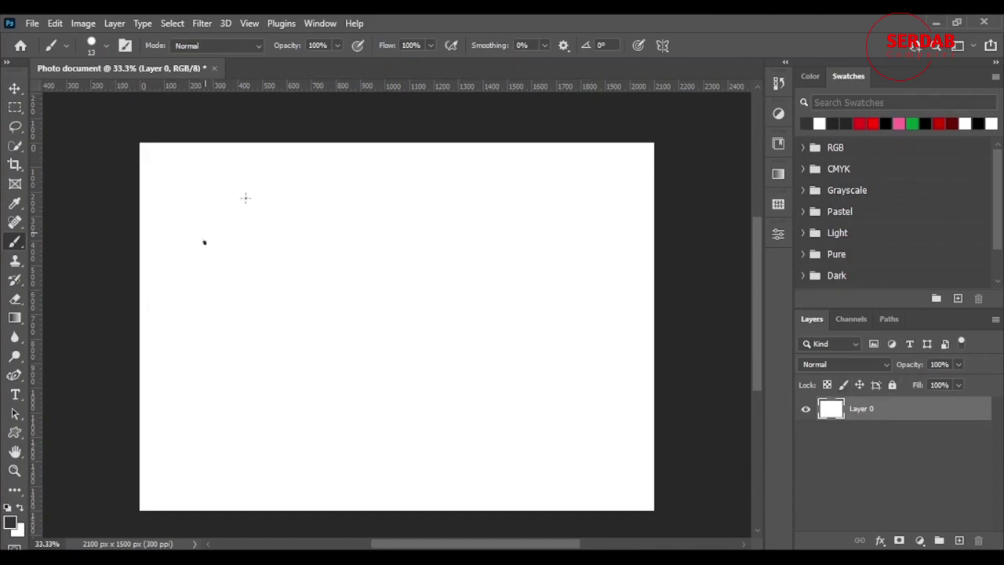
mouse_move(246, 197)
left_mouse_down()
mouse_move(300, 345)
mouse_move(500, 304)
left_mouse_up()
mouse_move(411, 269)
left_mouse_down()
mouse_move(520, 256)
mouse_move(598, 385)
left_mouse_up()
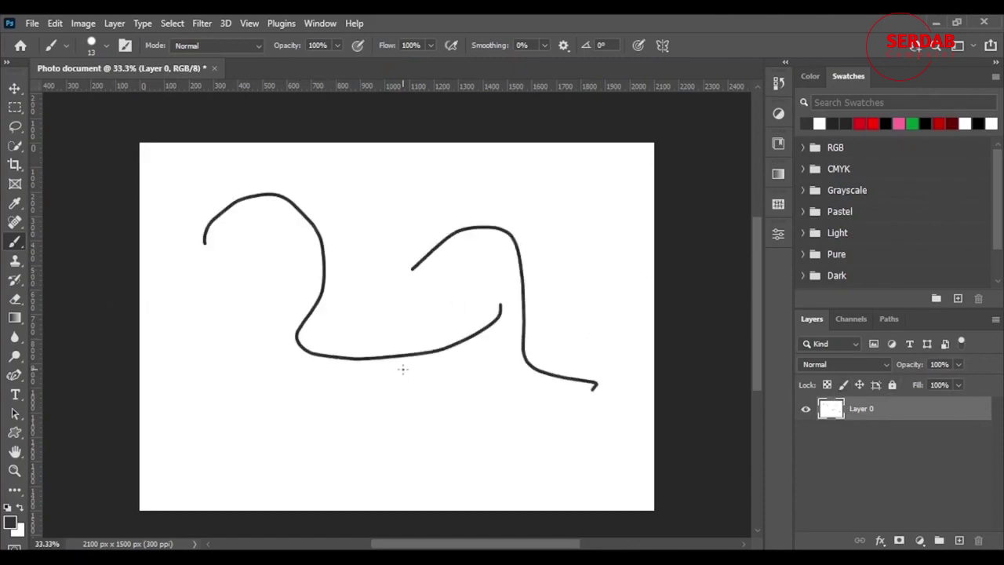
key("ctrl+z")
key("ctrl+z")
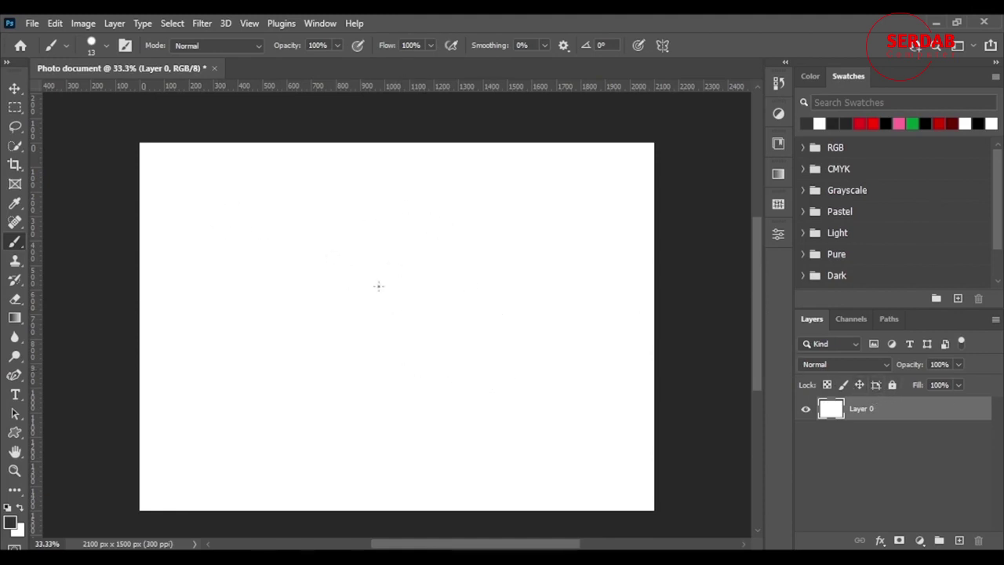
- Paint a simple smiley on the white layer, with two vertical eye lines and a curved mouth
left_click_drag(340, 222, 344, 244)
mouse_move(385, 201)
left_mouse_down()
mouse_move(393, 224)
mouse_move(384, 245)
left_mouse_up()
key("ctrl+z")
mouse_move(302, 263)
left_mouse_down()
mouse_move(327, 291)
mouse_move(417, 278)
mouse_move(424, 251)
left_mouse_up()
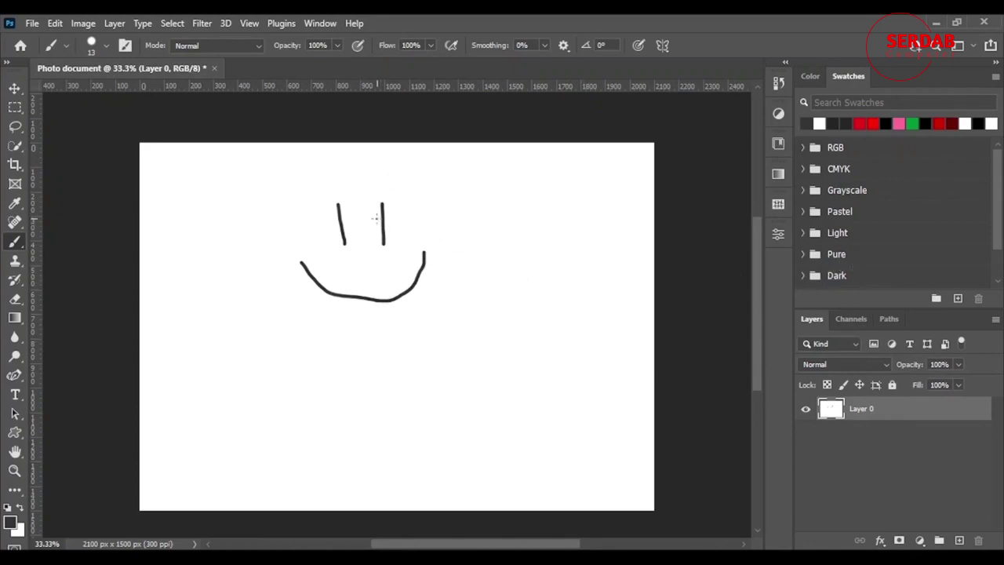
- Paint two crossing strokes over the upper end of the right eye line
scroll(387, 204, "up", 10)
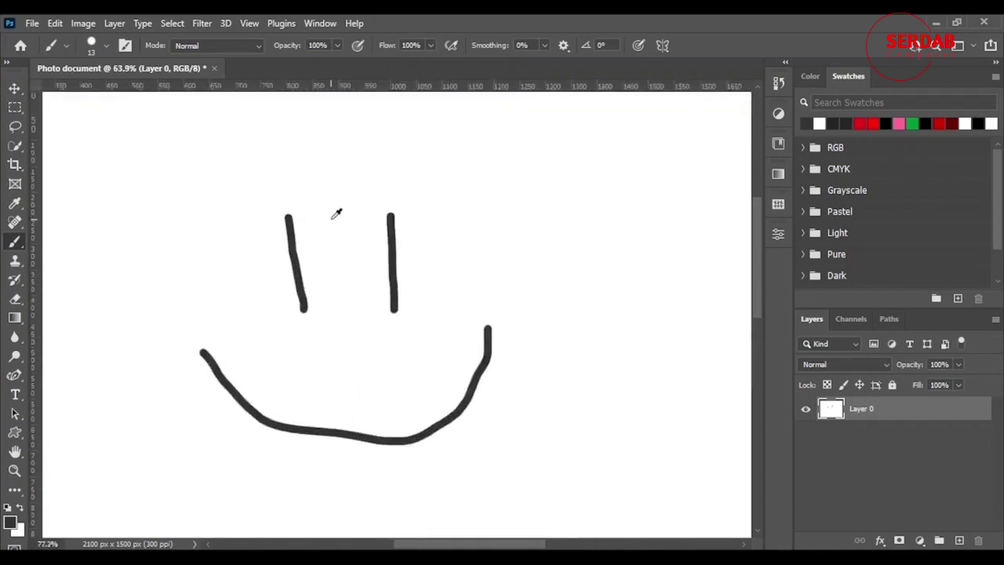
scroll(420, 223, "up", 2)
left_click_drag(399, 163, 422, 212)
mouse_move(455, 164)
left_mouse_down()
mouse_move(436, 199)
mouse_move(377, 252)
left_mouse_up()
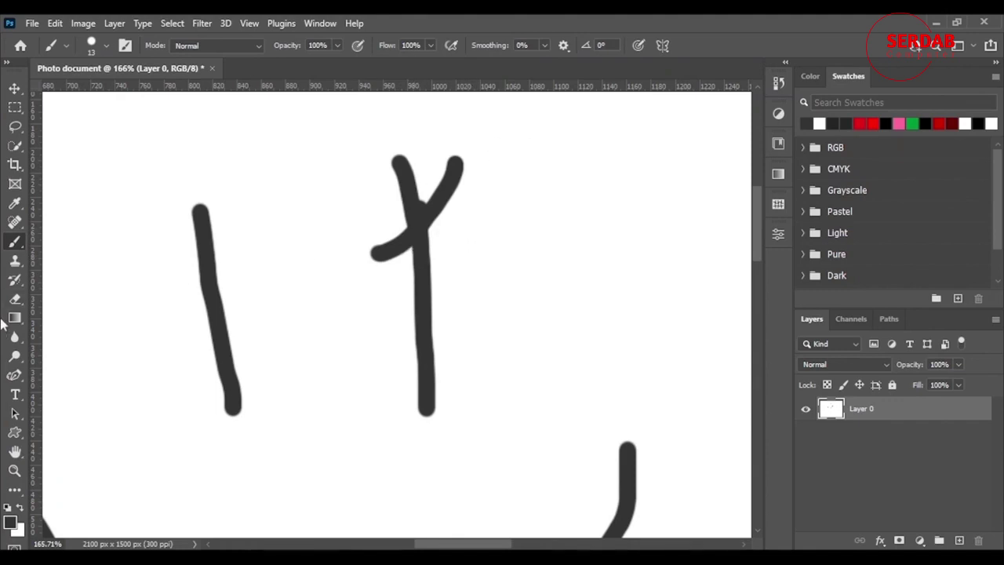
- Erase the area just left of the right eye line with a hard round 67 px eraser
left_click(15, 299)
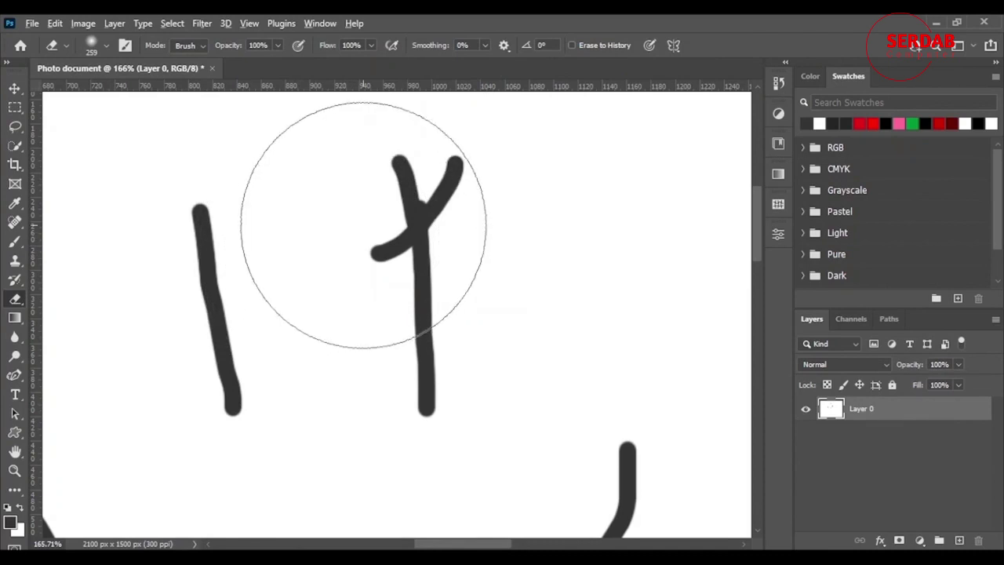
mouse_move(363, 225)
left_mouse_down()
mouse_move(160, 295)
mouse_move(214, 295)
left_mouse_up()
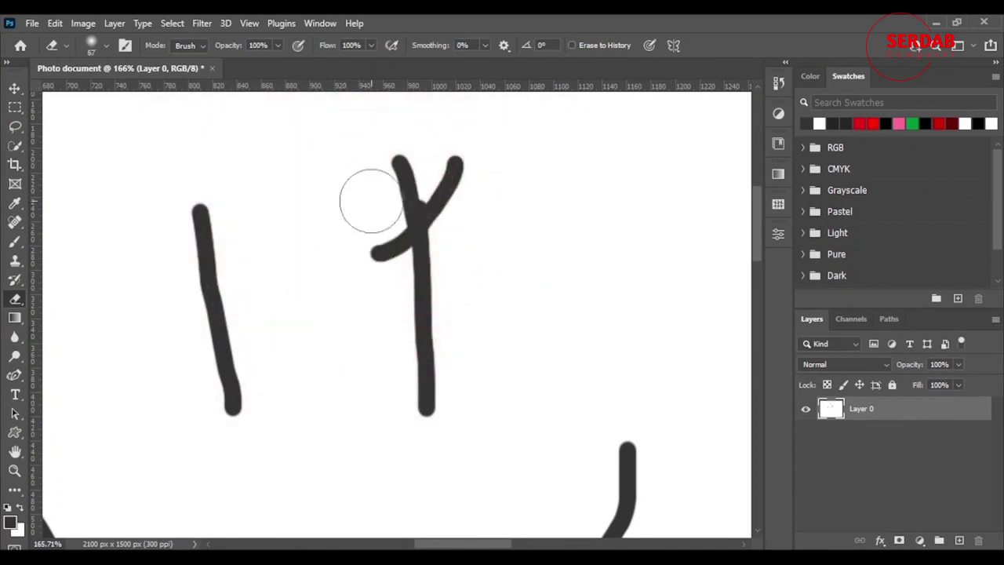
right_click(371, 202)
left_click(436, 425)
key("Return")
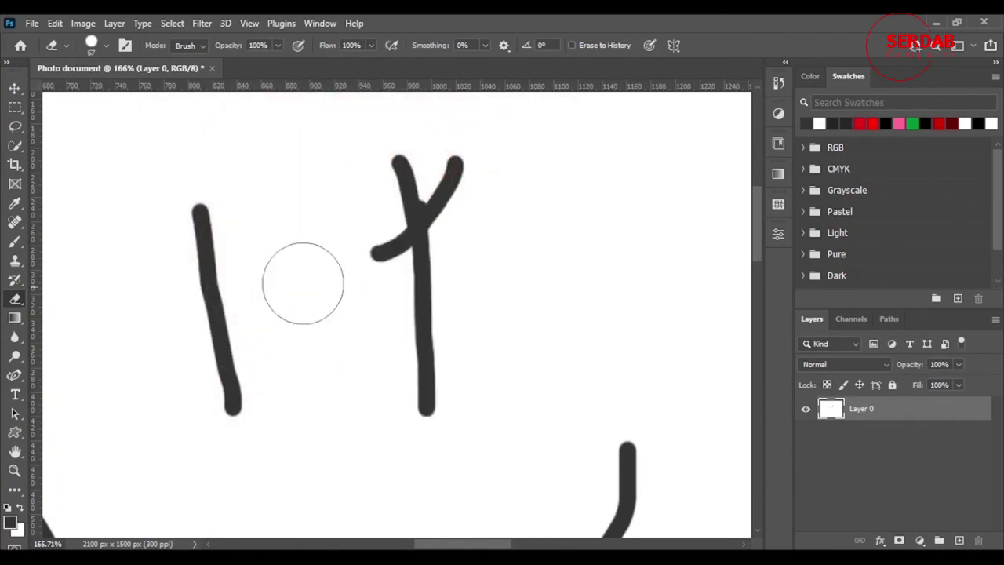
left_click_drag(358, 242, 371, 235)
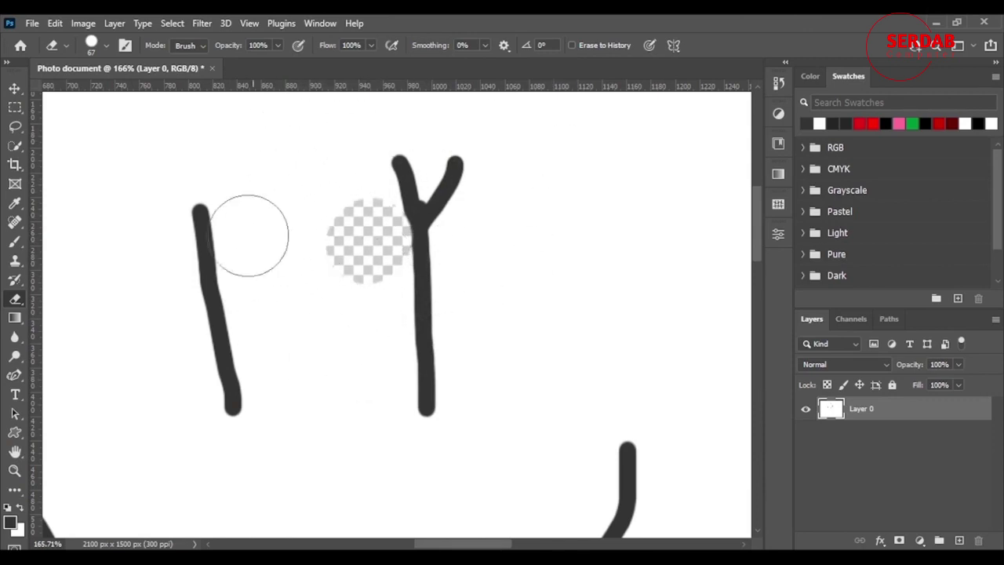
left_click_drag(370, 260, 369, 240)
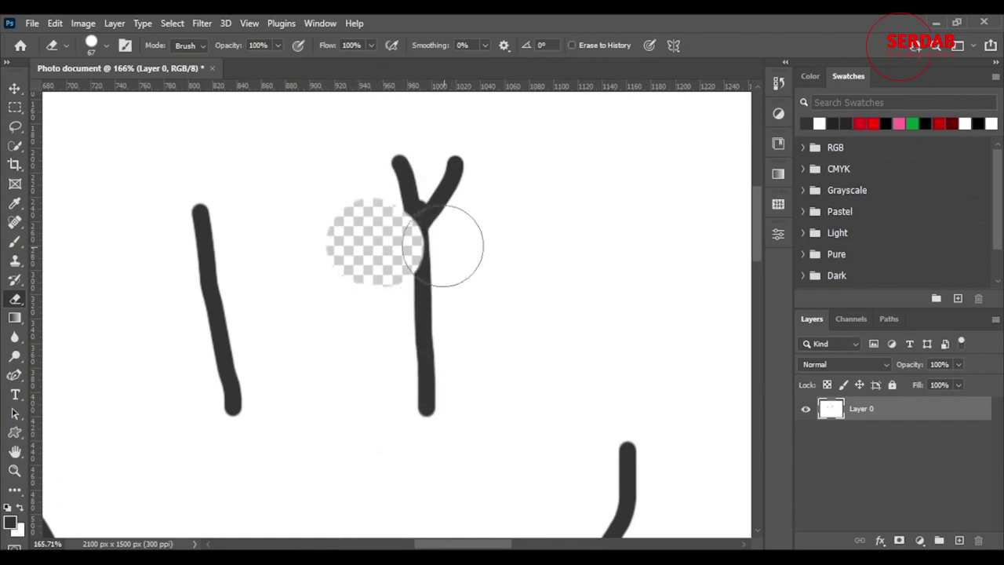
- Paint white with the Brush tool over part of the erased hole beside the right eye
scroll(267, 241, "down", 5)
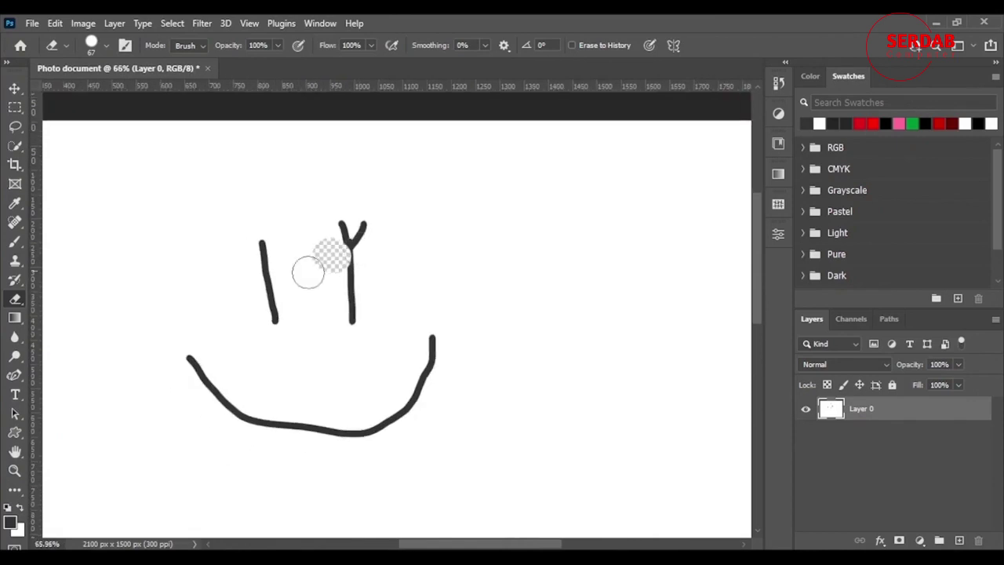
scroll(294, 238, "up", 5)
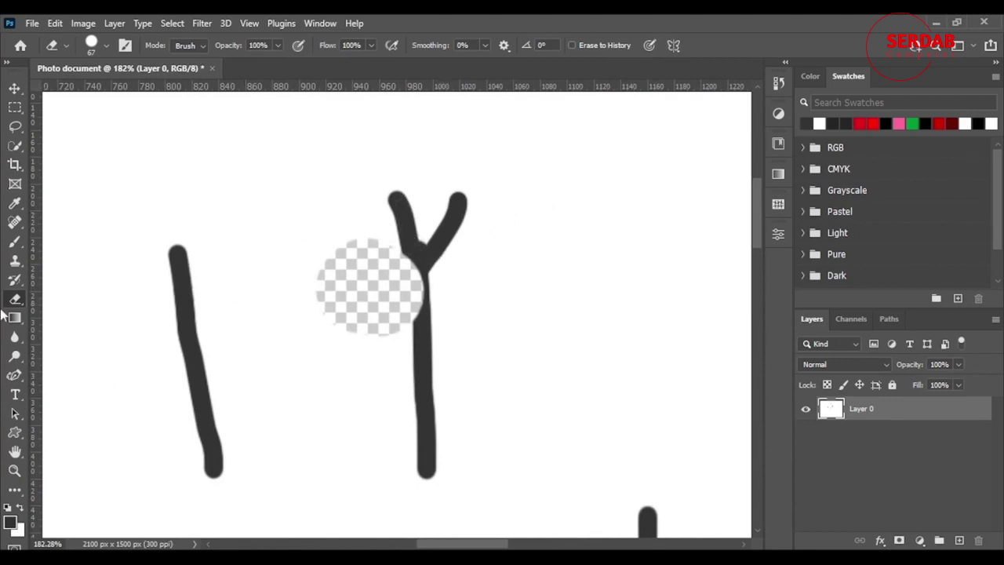
left_click(17, 245)
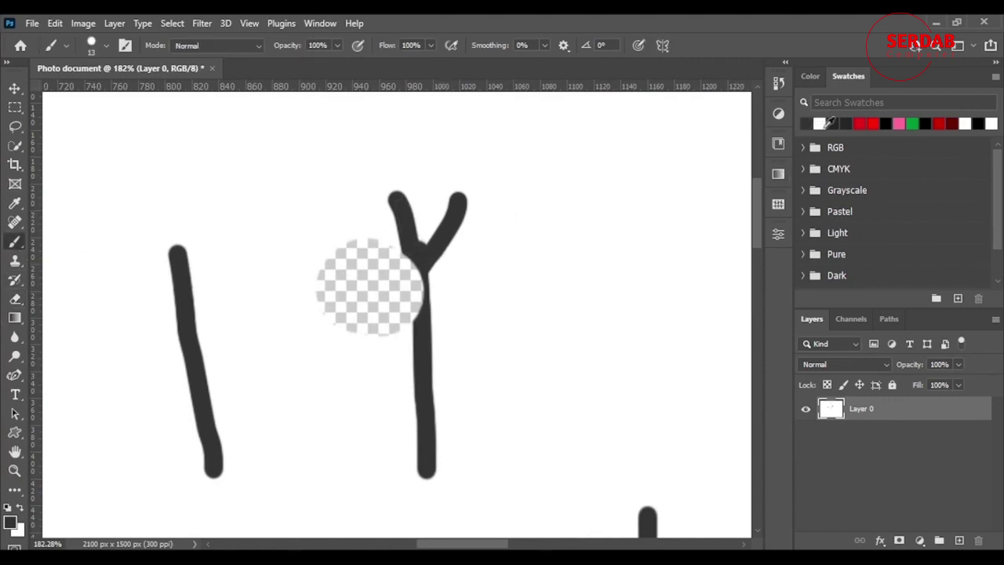
left_click(819, 123)
mouse_move(365, 285)
left_mouse_down()
mouse_move(358, 322)
mouse_move(310, 305)
mouse_move(314, 253)
mouse_move(361, 305)
left_mouse_up()
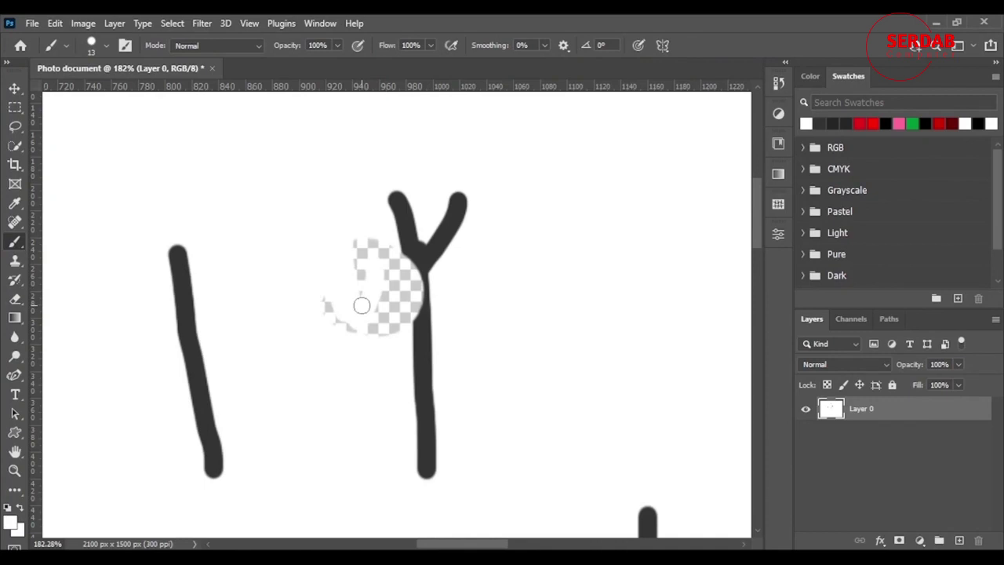
- Undo the white paint, the erasing and the crossing strokes on the right eye
key("ctrl+z")
key("ctrl+z")
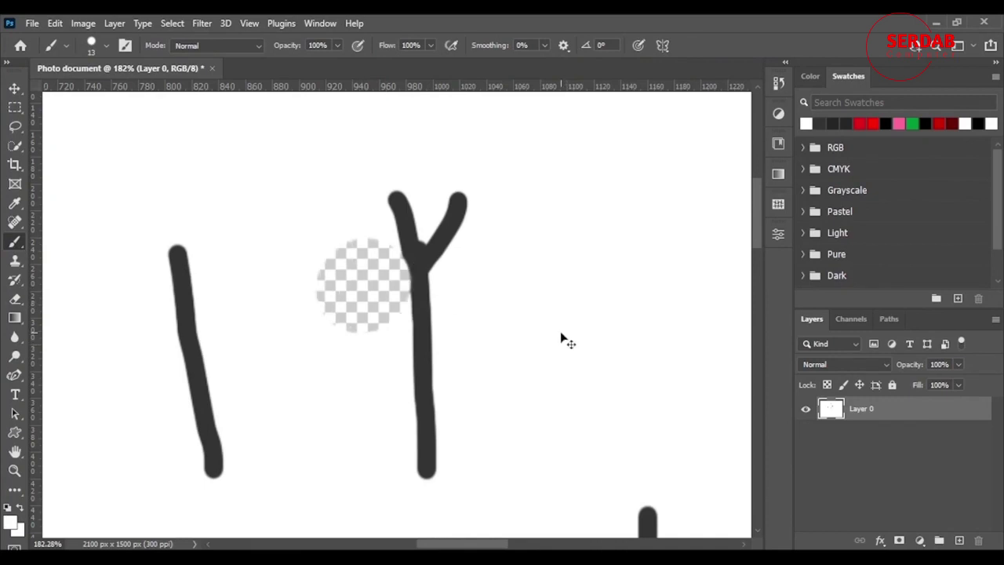
key("ctrl+z")
key("ctrl+z")
key("ctrl+z")
key("ctrl+z")
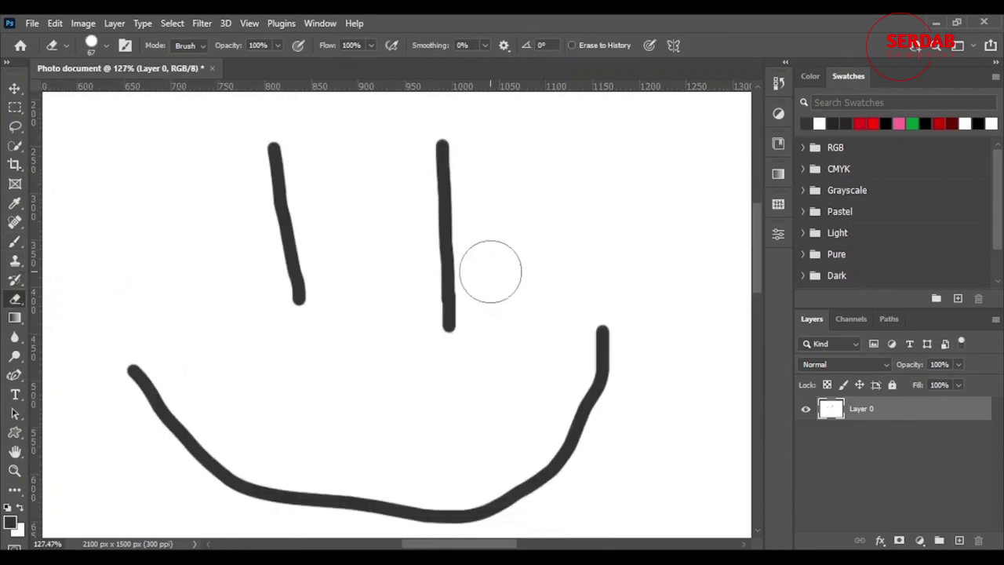
- Erase across the lower end of the right eye line and undo the erasing
left_click(432, 331)
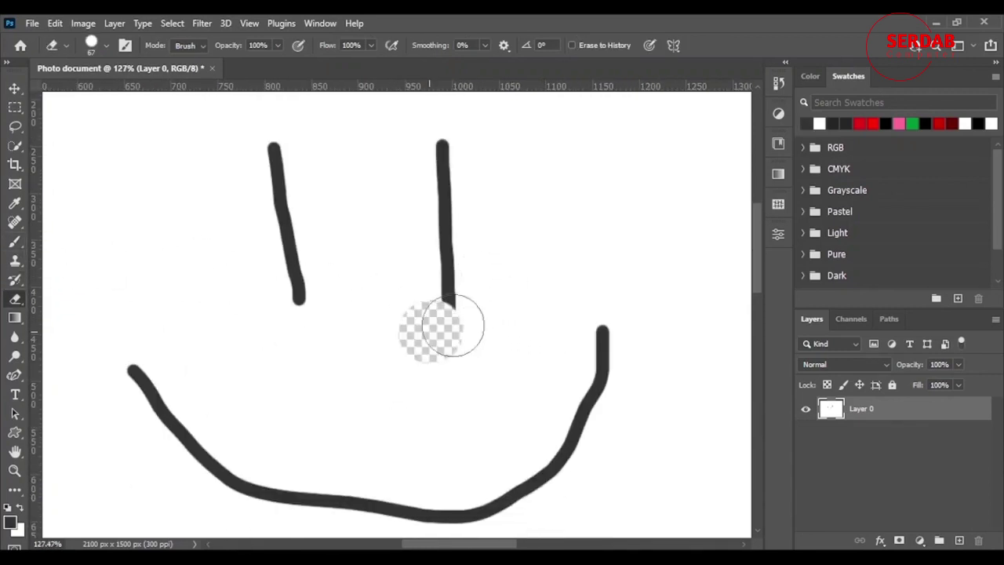
left_click_drag(453, 326, 483, 324)
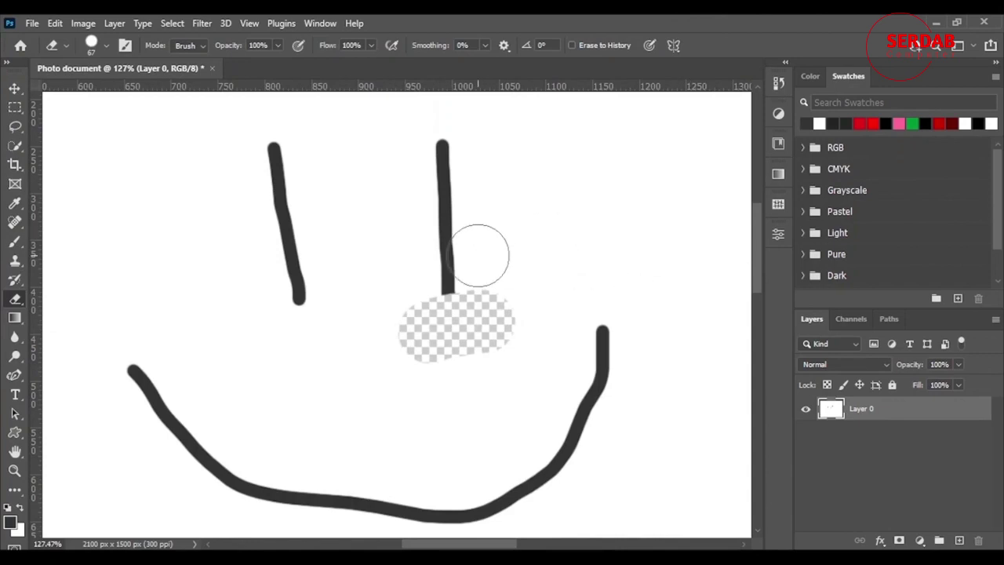
key("ctrl+z")
key("ctrl+z")
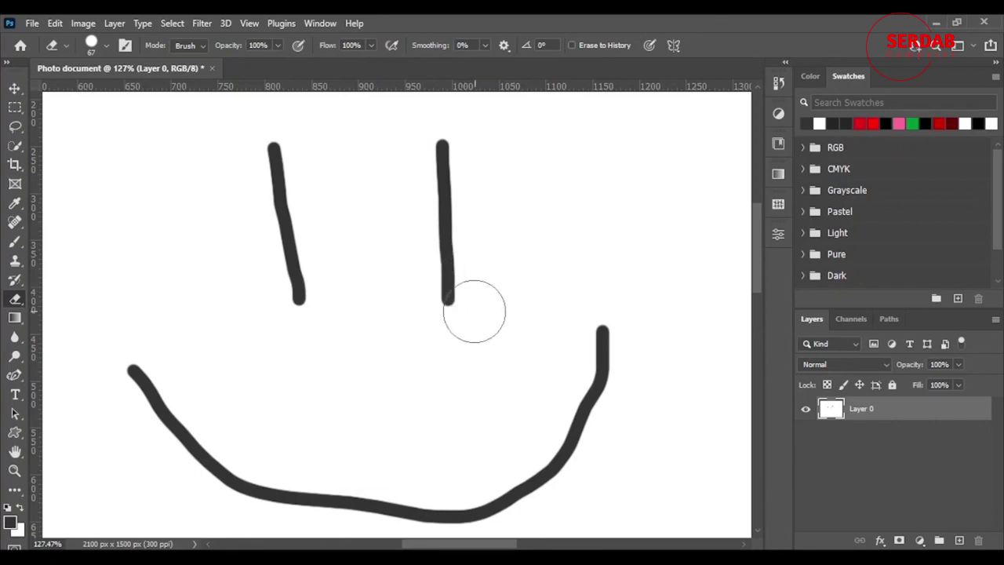
- Undo the smiley's mouth and eye strokes to clear the white layer
scroll(472, 306, "down", 5)
key("ctrl+z")
key("ctrl+z")
key("ctrl+z")
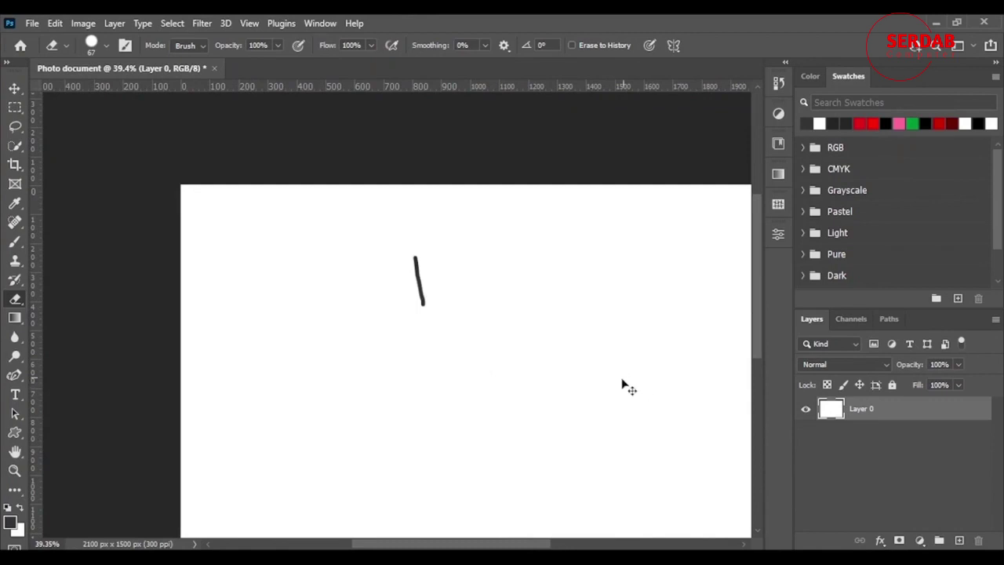
- Fill the whole white layer with a light pink foreground colour using the Paint Bucket tool
left_click_drag(491, 543, 515, 542)
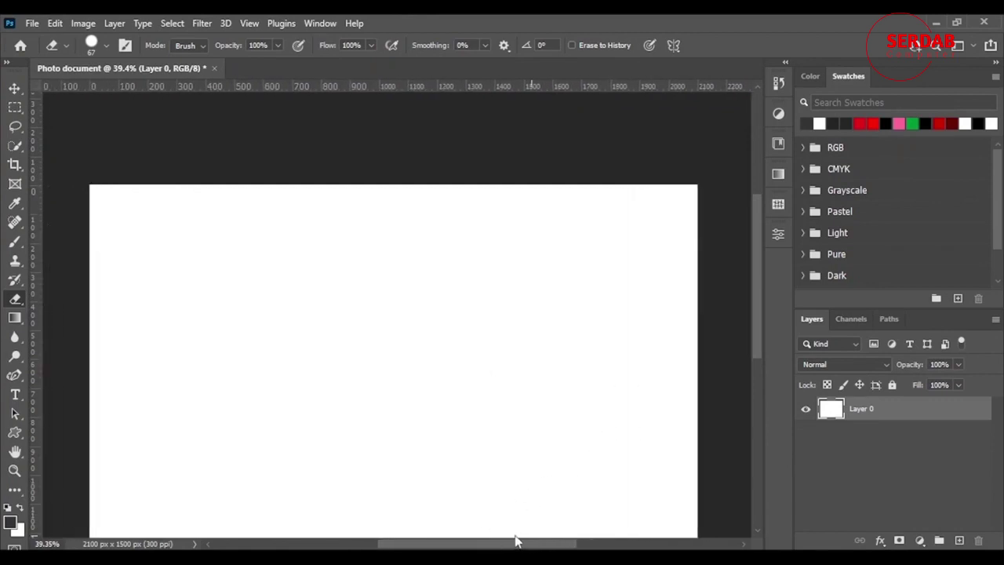
scroll(509, 450, "down", 2)
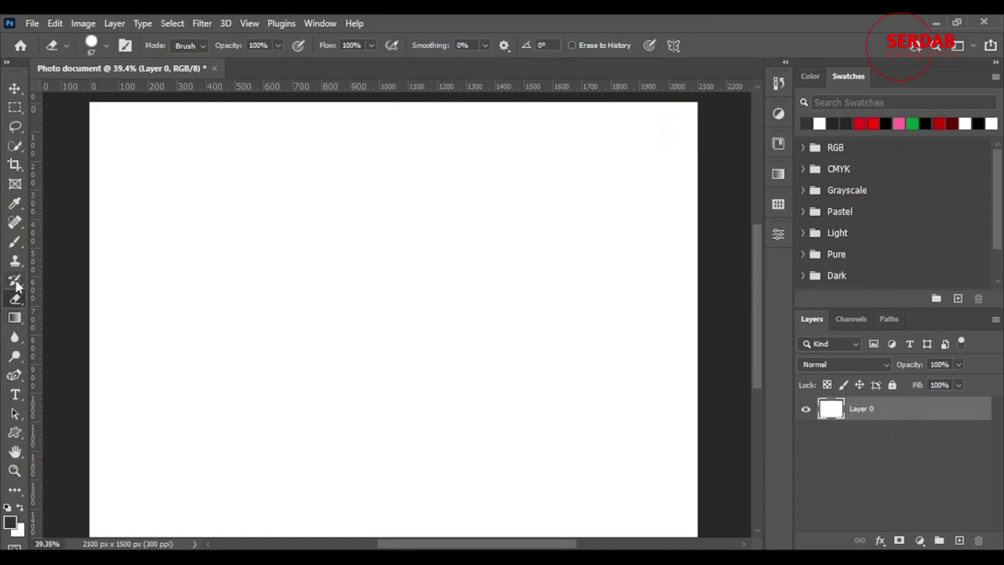
left_click(16, 319)
right_click(19, 322)
left_click(74, 332)
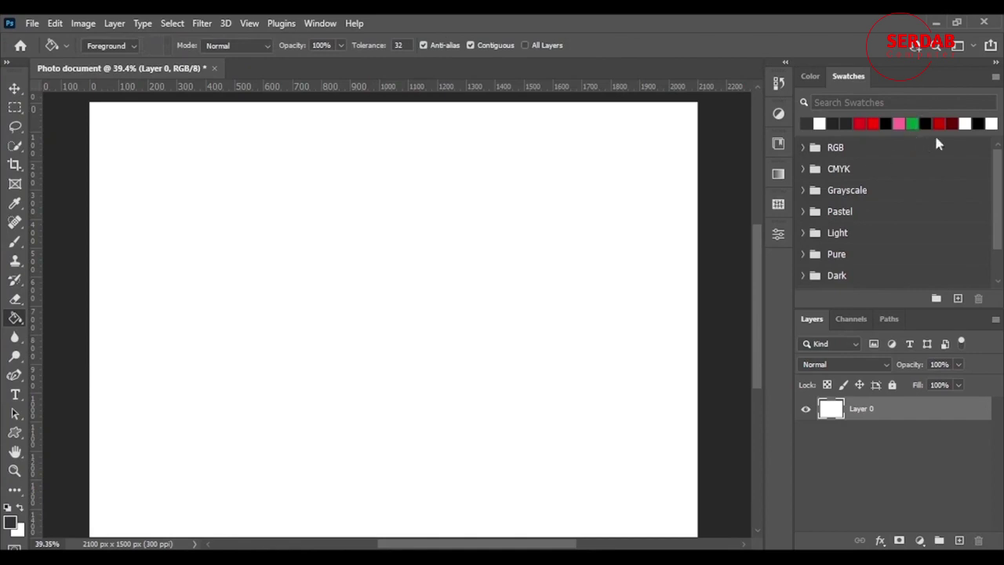
left_click(898, 123)
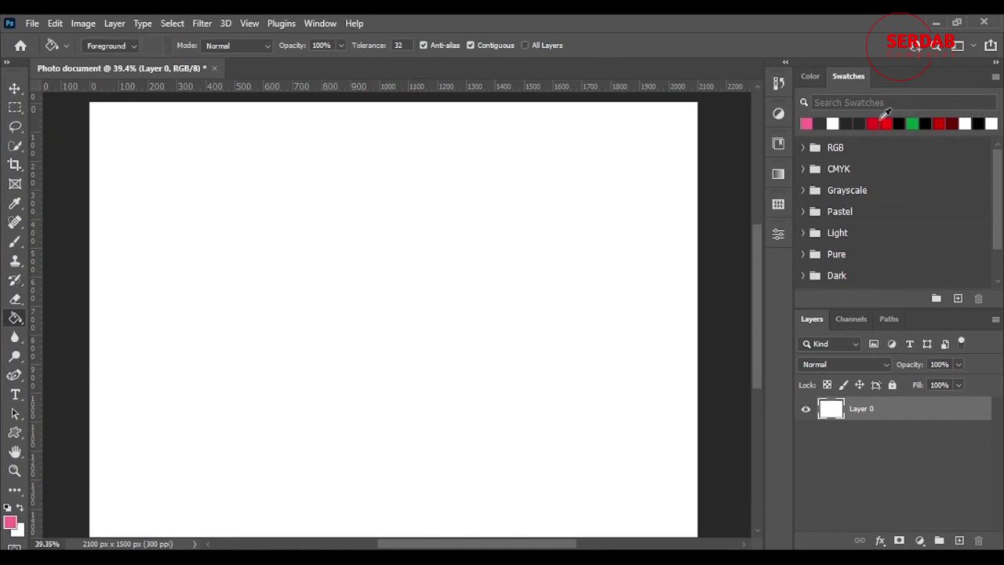
left_click(813, 76)
mouse_move(909, 186)
left_mouse_down()
mouse_move(870, 105)
mouse_move(847, 93)
left_mouse_up()
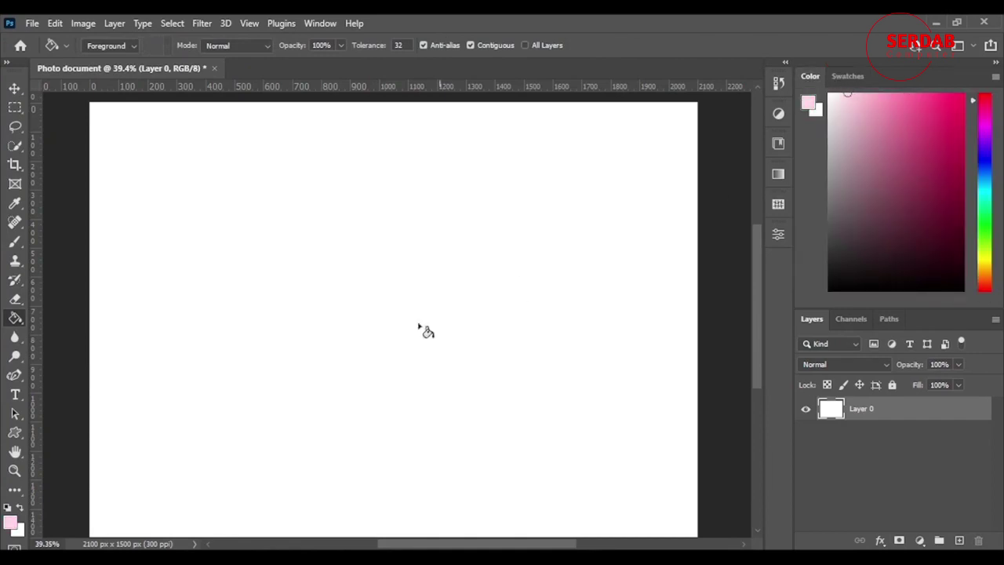
left_click(455, 250)
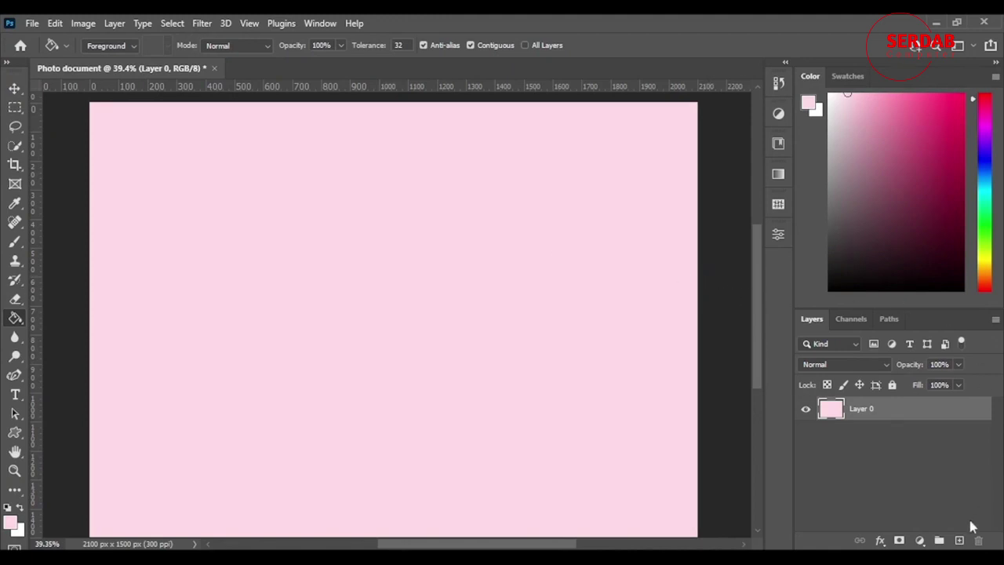
- Add a new empty layer above the pink one and rename the pink layer Background
left_click(959, 542)
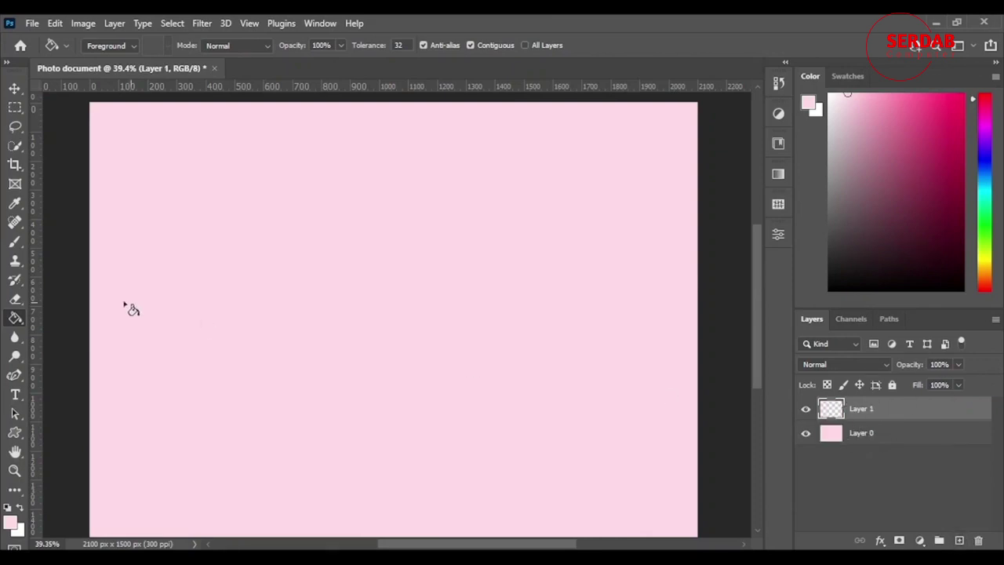
double_click(862, 434)
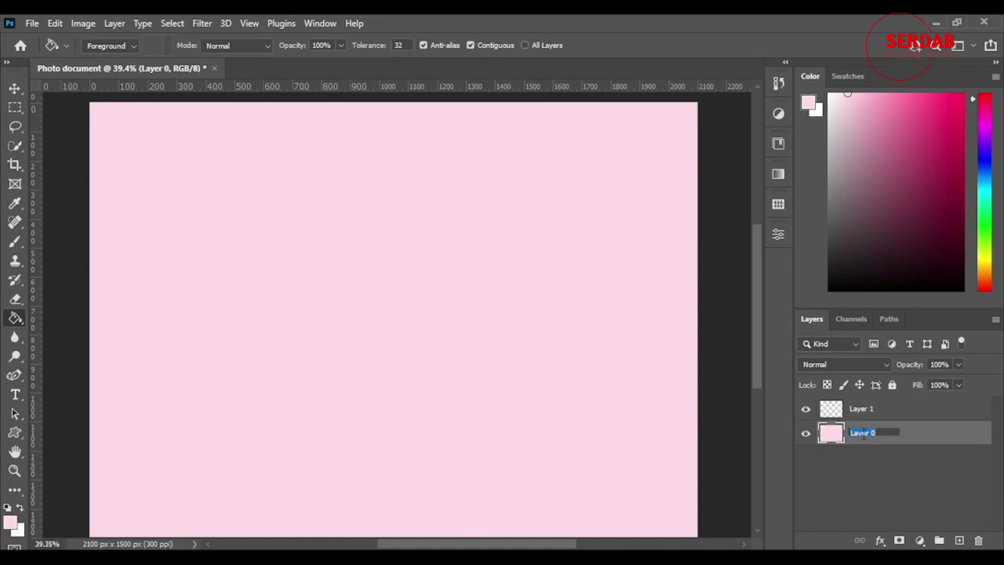
type("Background")
key("Return")
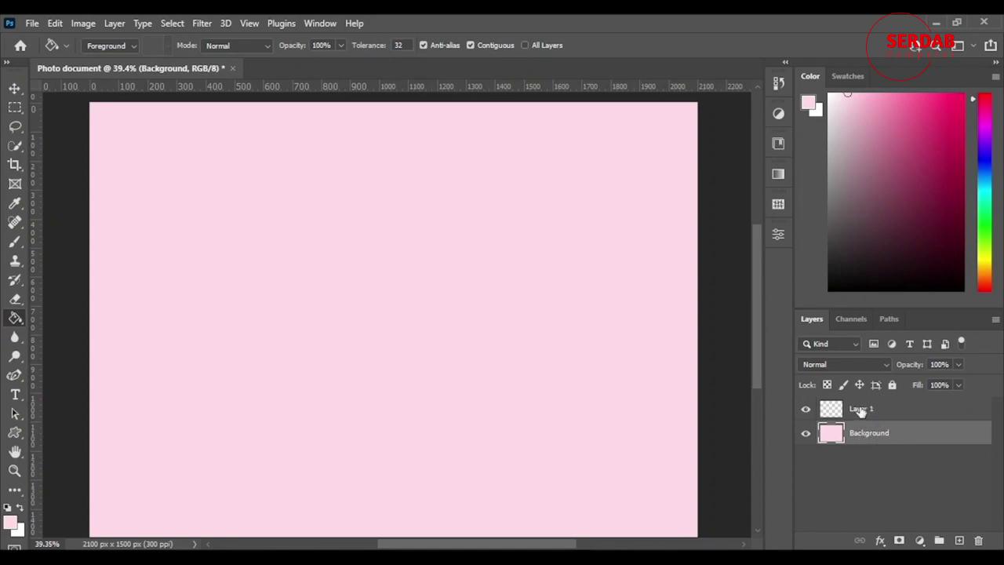
- Rename the empty layer above the Background as Face
double_click(861, 408)
type("Face")
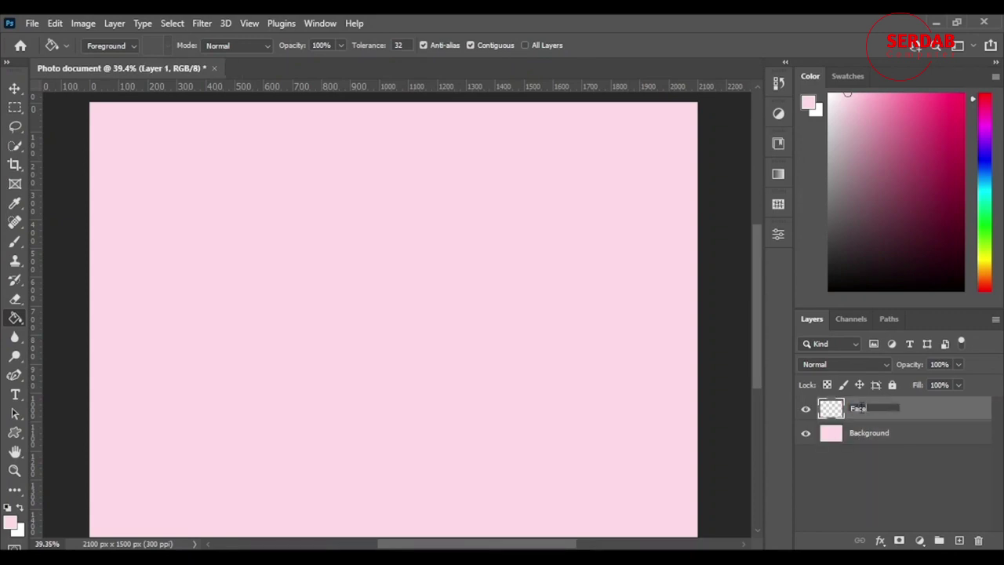
key("Return")
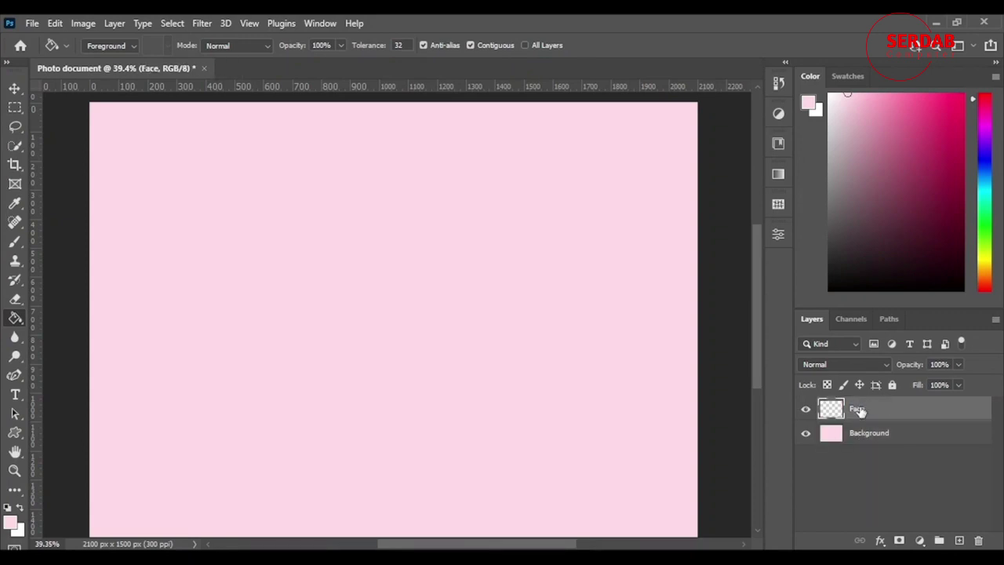
- Paint two vertical eye lines and a curved smile in black on the Face layer with the 13 px Brush tool
left_click(17, 244)
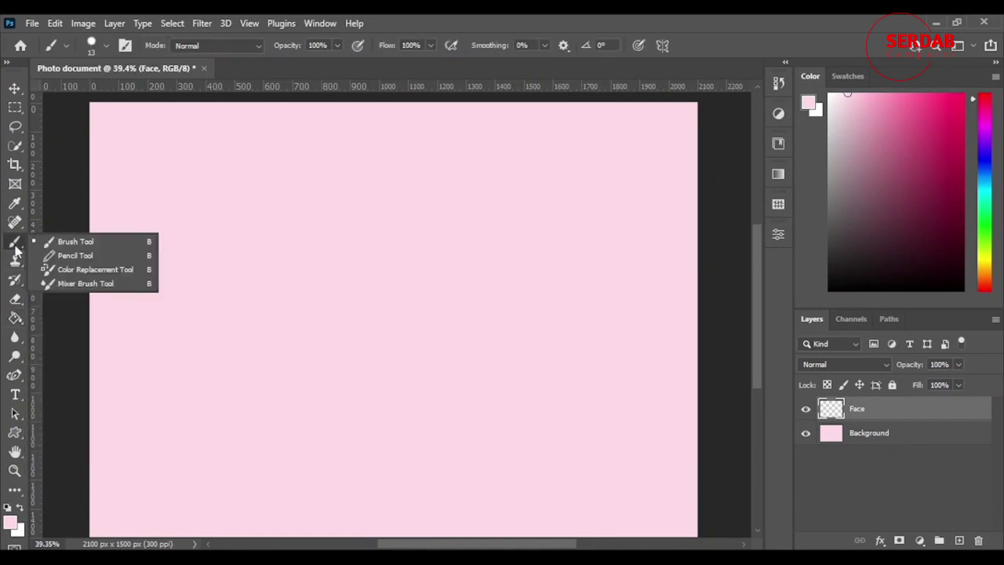
key("d")
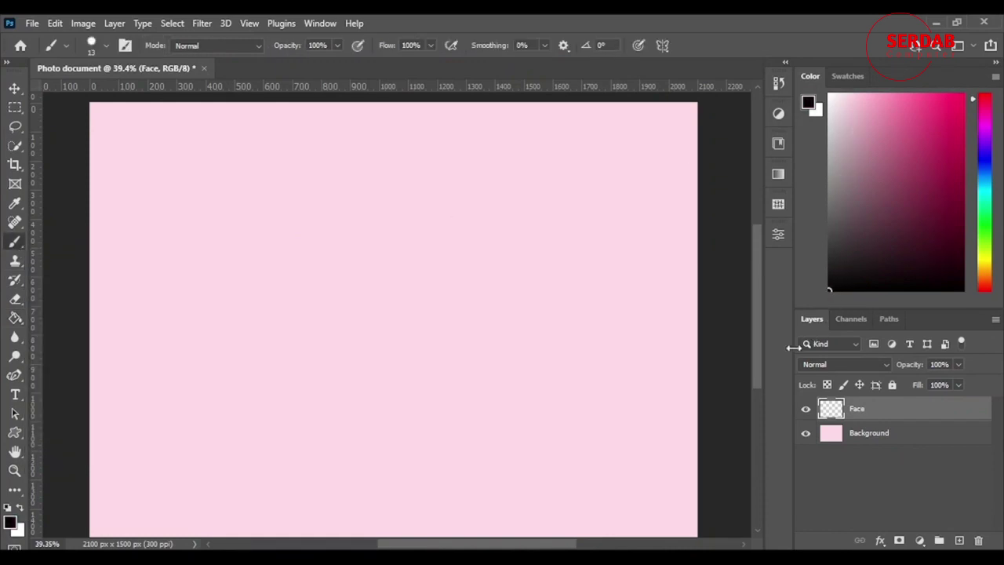
left_click_drag(332, 220, 328, 264)
left_click_drag(384, 214, 393, 262)
mouse_move(267, 271)
left_mouse_down()
mouse_move(395, 339)
mouse_move(456, 244)
left_mouse_up()
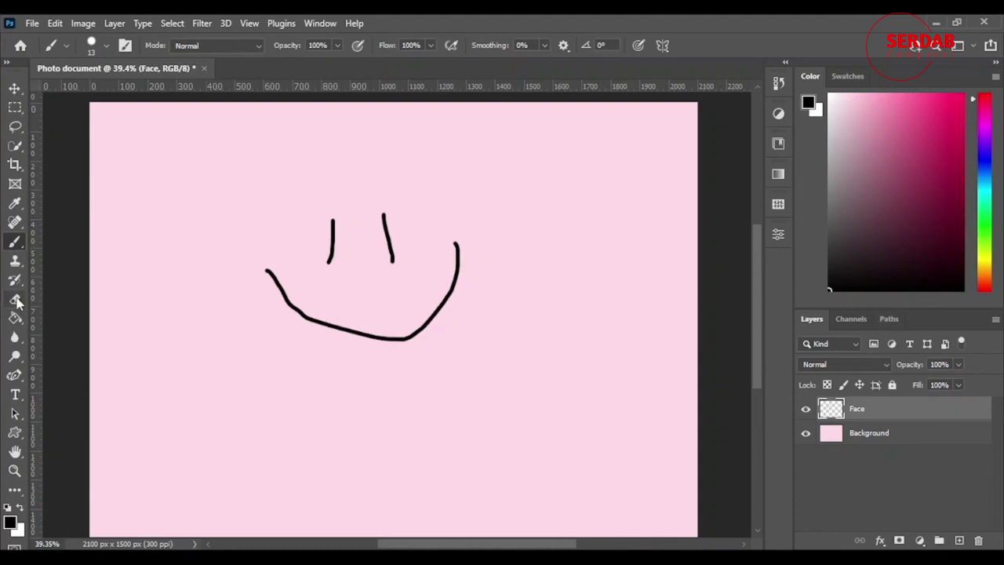
- Erase the mouth on the Face layer and repaint it in black as a narrower smile beneath the eyes
left_click(15, 298)
mouse_move(275, 269)
left_mouse_down()
mouse_move(297, 354)
mouse_move(294, 319)
mouse_move(398, 343)
mouse_move(422, 329)
mouse_move(451, 296)
mouse_move(457, 237)
left_mouse_up()
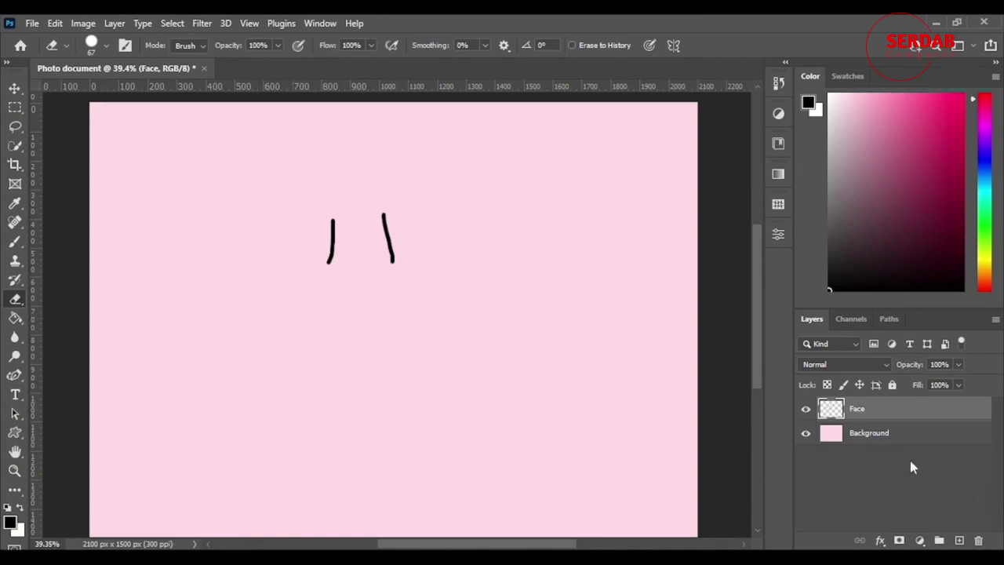
left_click(15, 243)
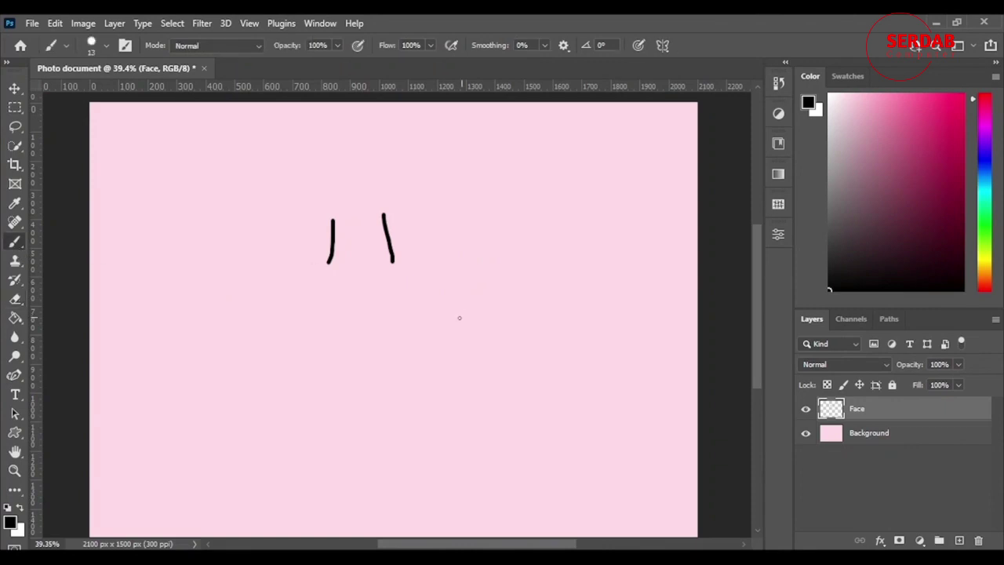
mouse_move(295, 275)
left_mouse_down()
mouse_move(327, 321)
mouse_move(394, 317)
mouse_move(417, 290)
left_mouse_up()
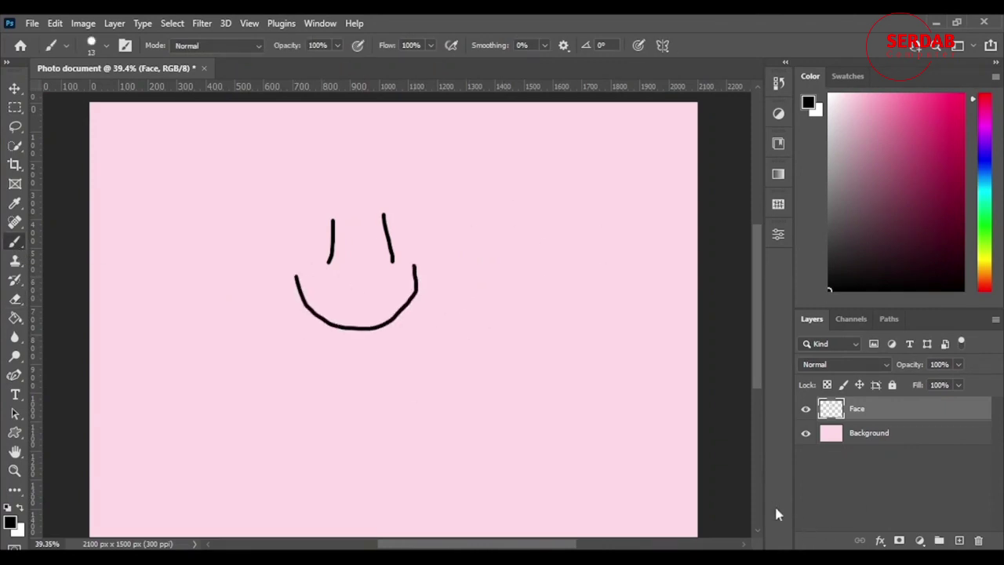
- Move the whole Face drawing slightly down and to the right, closer to the canvas centre
left_click(15, 88)
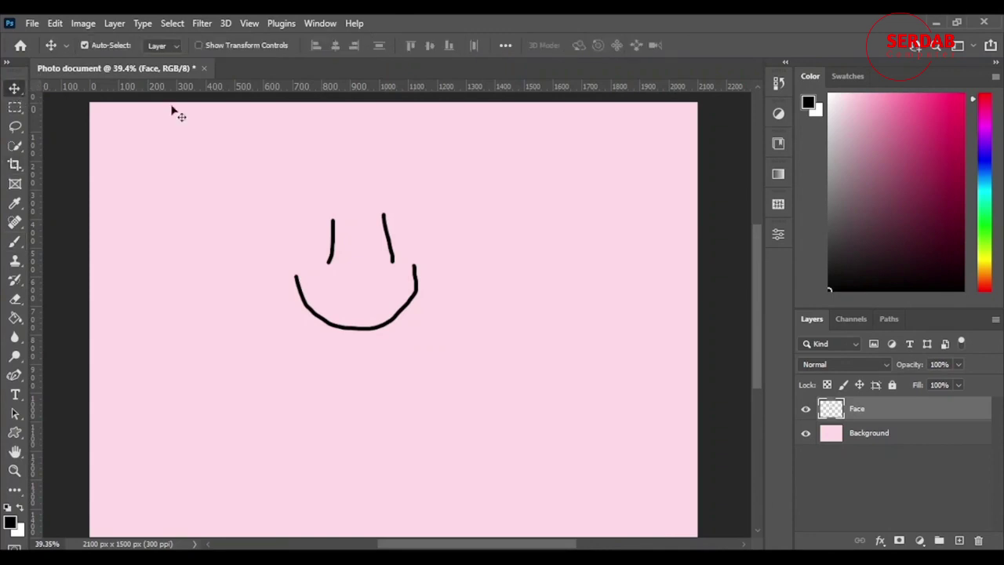
mouse_move(399, 320)
left_mouse_down()
mouse_move(562, 369)
mouse_move(410, 337)
mouse_move(440, 342)
mouse_move(442, 357)
mouse_move(165, 216)
mouse_move(533, 318)
mouse_move(422, 358)
left_mouse_up()
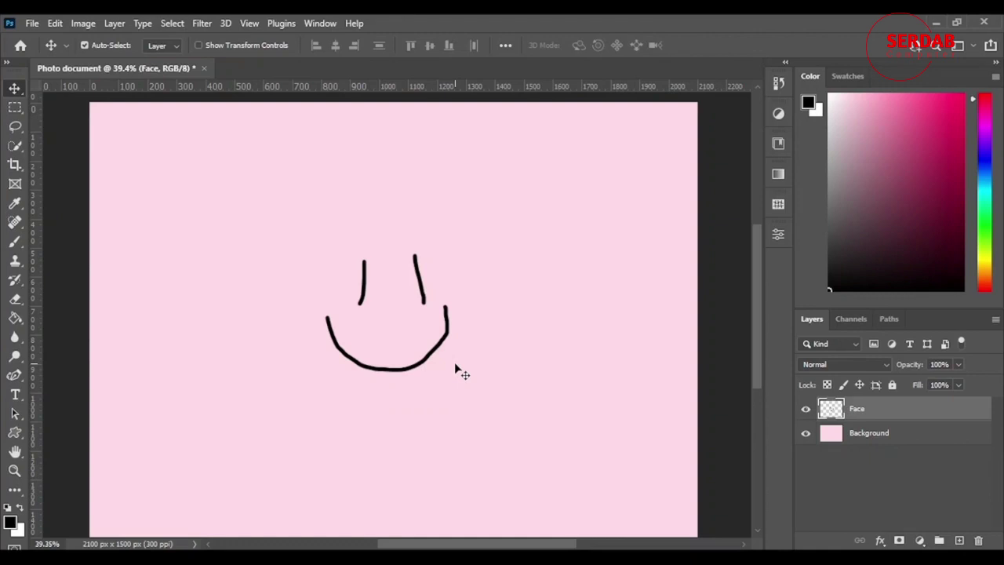
- Add a new layer above Face and name it eyelashes
left_click(957, 542)
double_click(858, 409)
type("eyelashes")
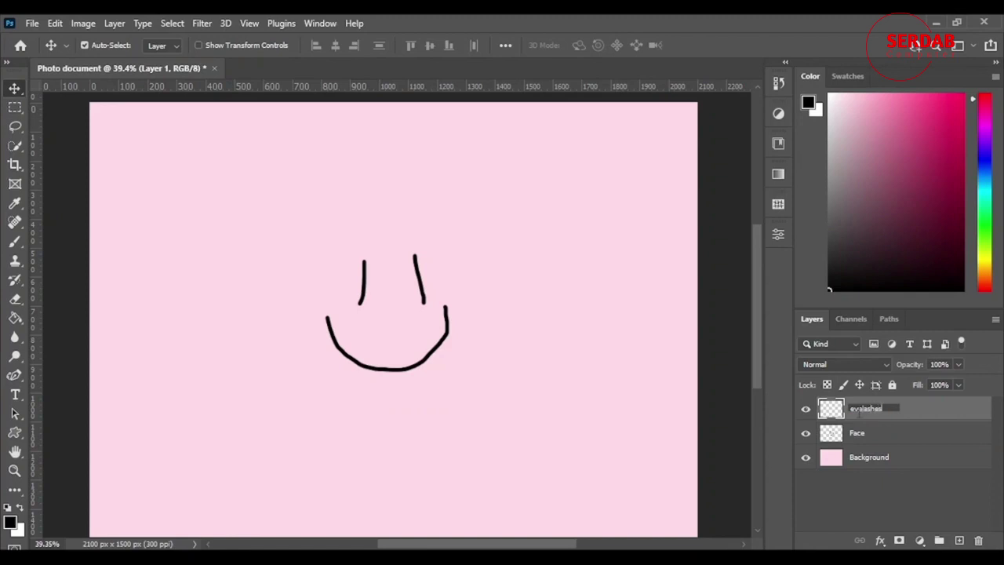
key("Return")
- Paint two thick black lashes in a V on top of the right eye on the eyelashes layer
left_click(15, 241)
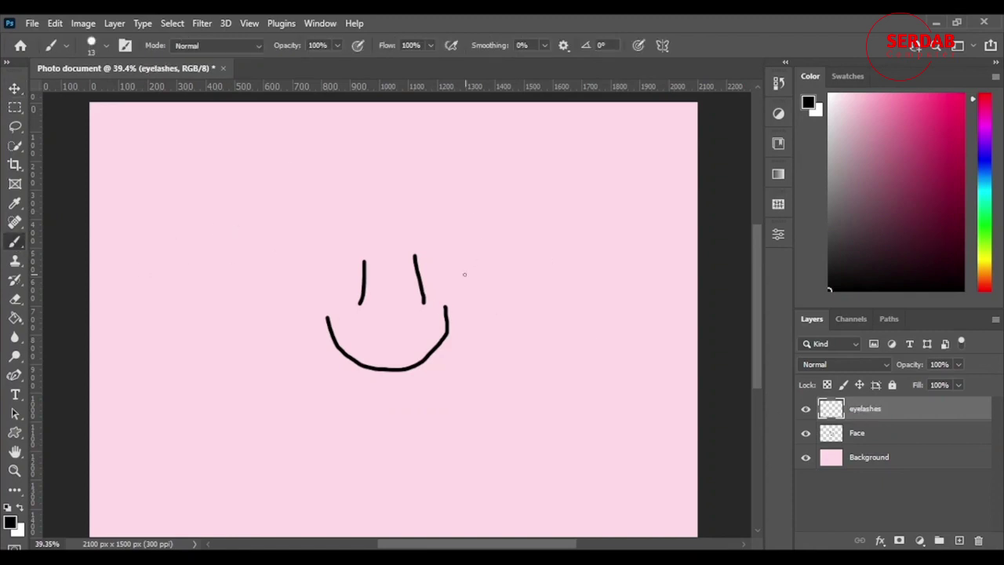
scroll(421, 247, "up", 10)
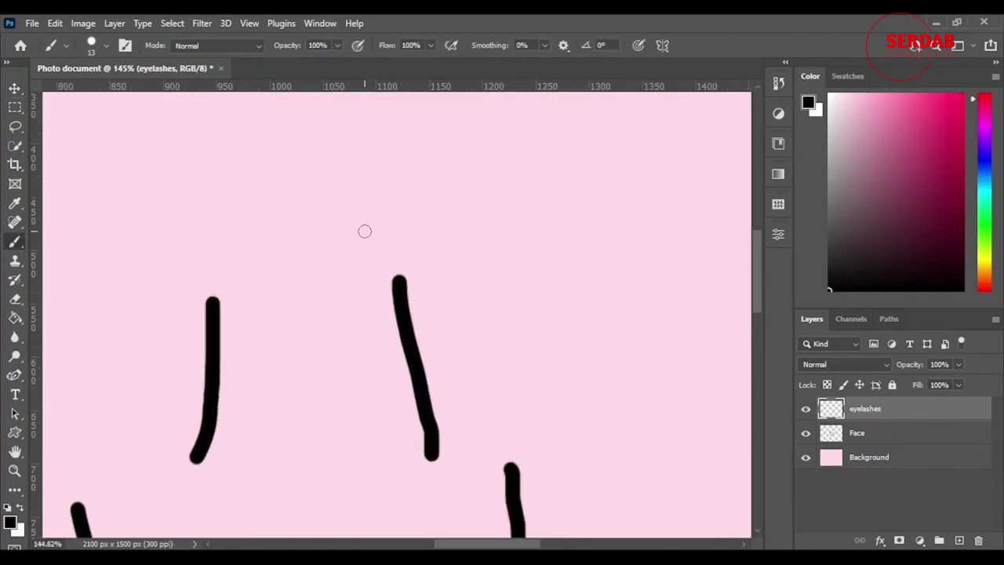
left_click_drag(365, 231, 403, 290)
mouse_move(427, 229)
left_mouse_down()
mouse_move(400, 281)
mouse_move(403, 298)
left_mouse_up()
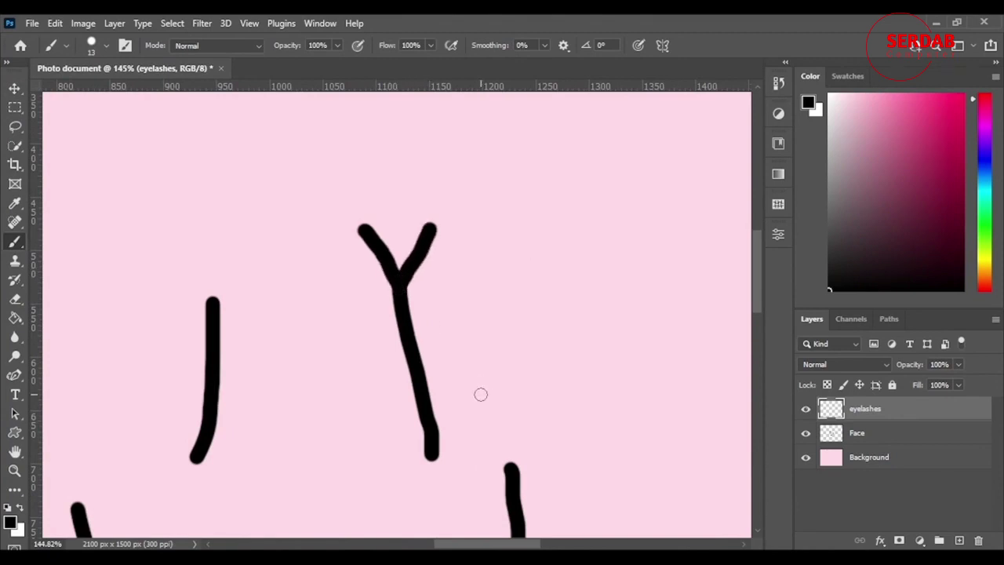
- Erase the thick lashes above the right eye from the eyelashes layer
scroll(359, 293, "down", 3)
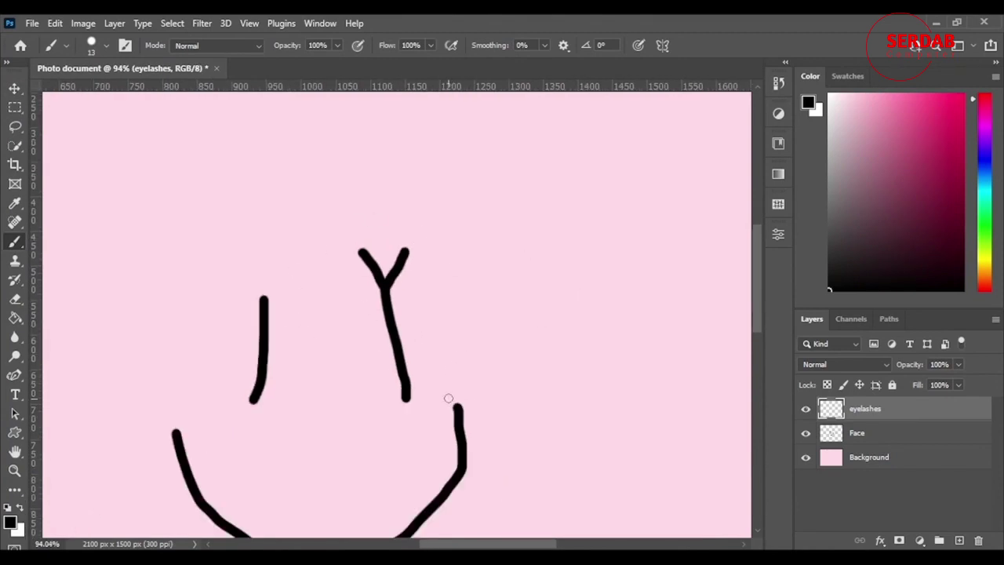
scroll(384, 332, "up", 2)
left_click(15, 299)
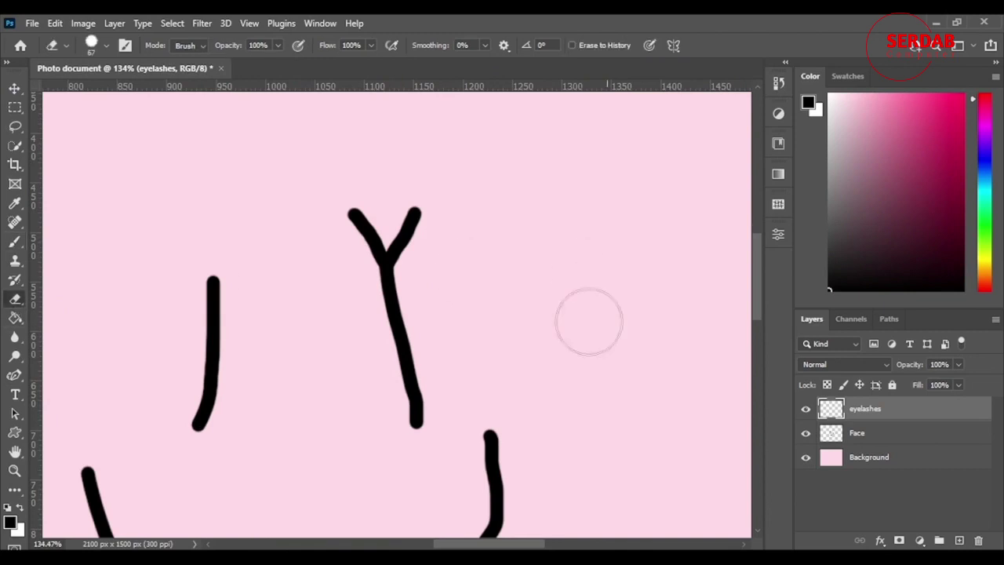
mouse_move(392, 249)
left_mouse_down()
mouse_move(337, 296)
mouse_move(426, 242)
mouse_move(383, 253)
left_mouse_up()
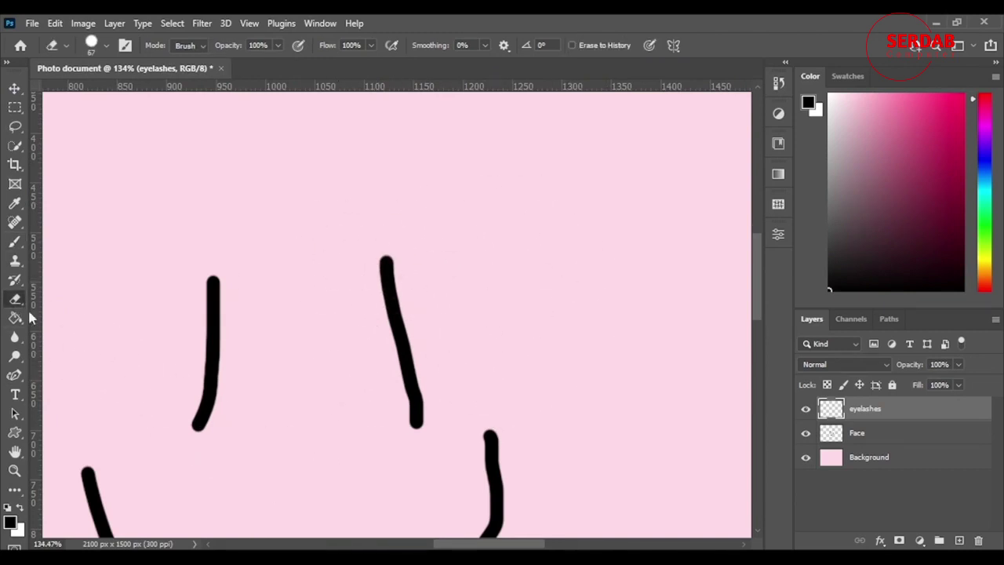
- Paint thinner V-shaped lashes on top of both eyes on the eyelashes layer with a 7 px brush
left_click(15, 241)
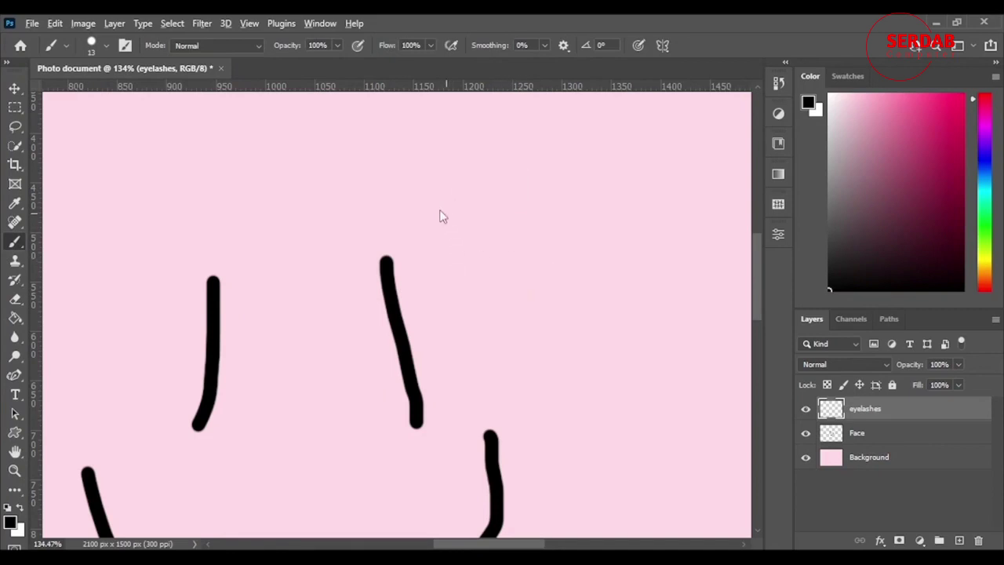
mouse_move(439, 210)
left_mouse_down()
mouse_move(395, 240)
mouse_move(386, 262)
left_mouse_up()
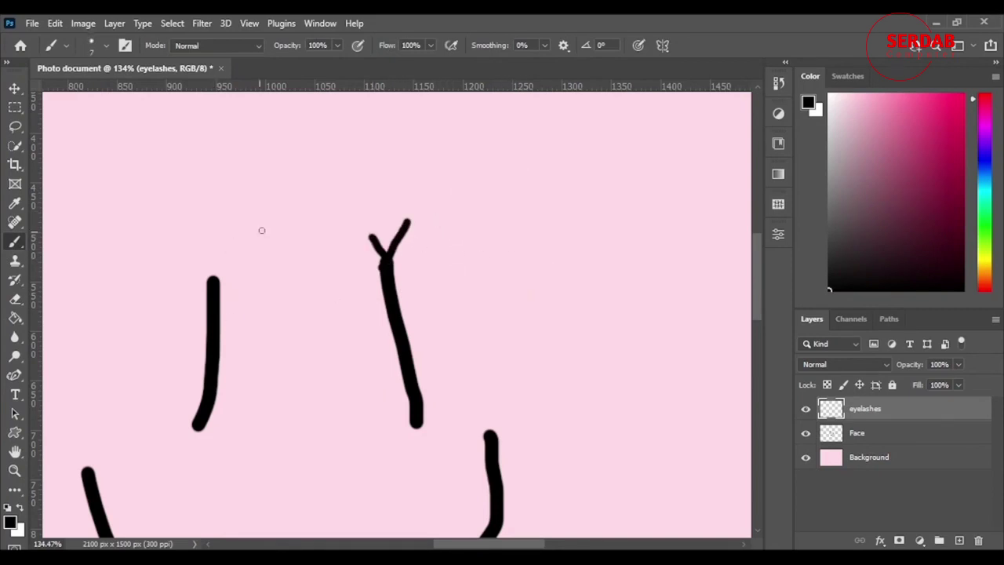
left_click_drag(226, 259, 210, 285)
left_click_drag(196, 250, 214, 284)
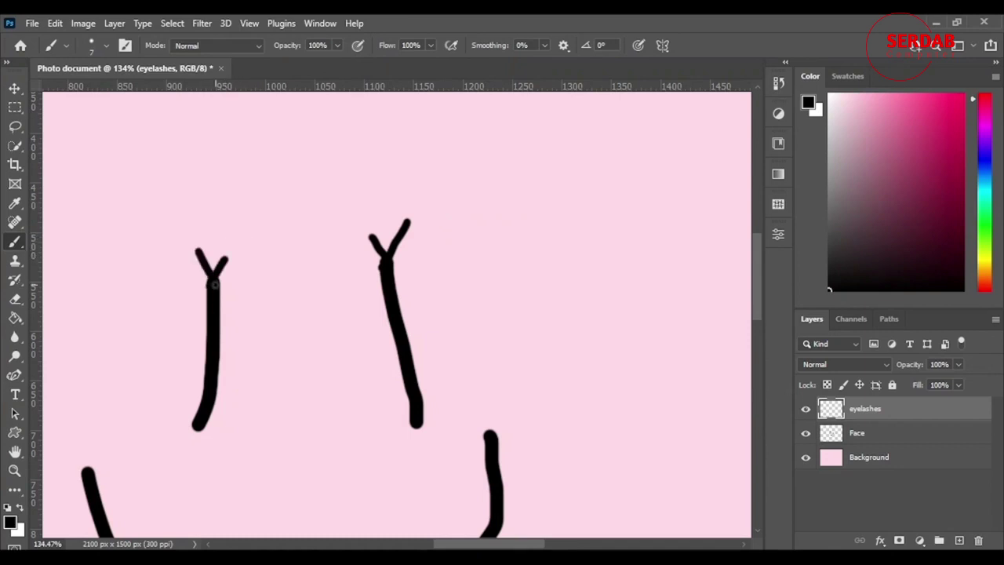
scroll(497, 270, "down", 5)
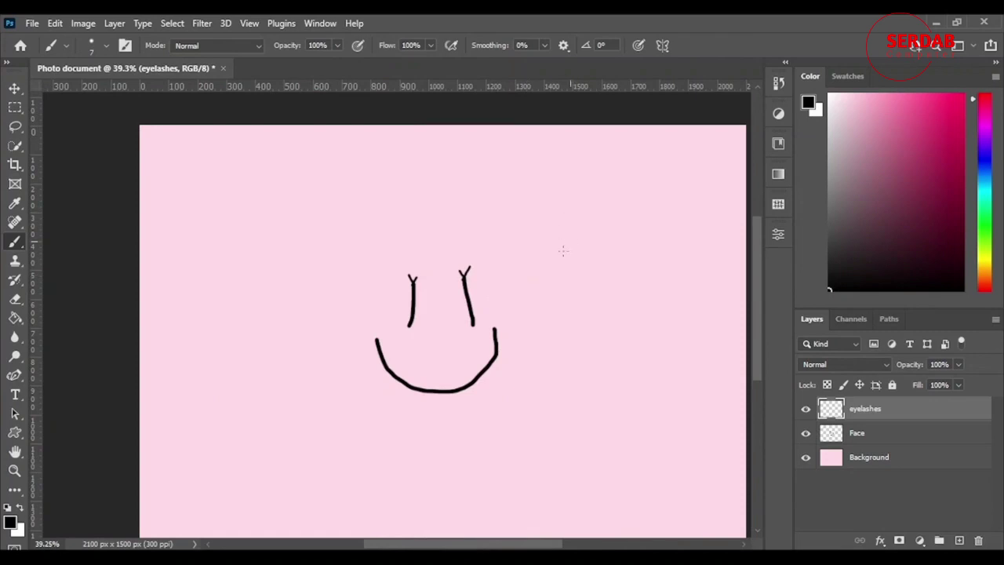
- Move the eyelashes layer up and to the left, clear of the eye lines
scroll(533, 282, "up", 5)
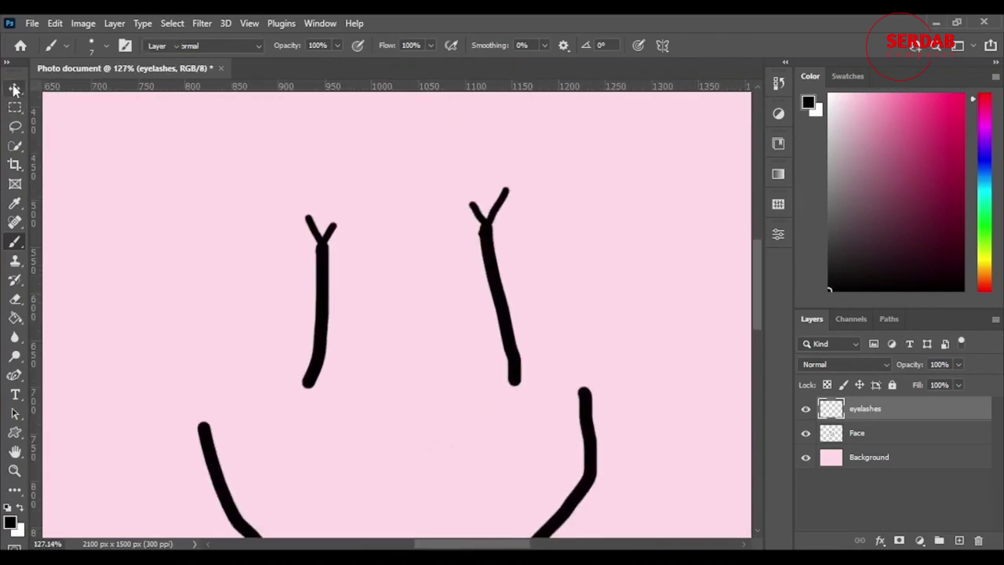
left_click(14, 89)
left_click_drag(502, 193, 463, 153)
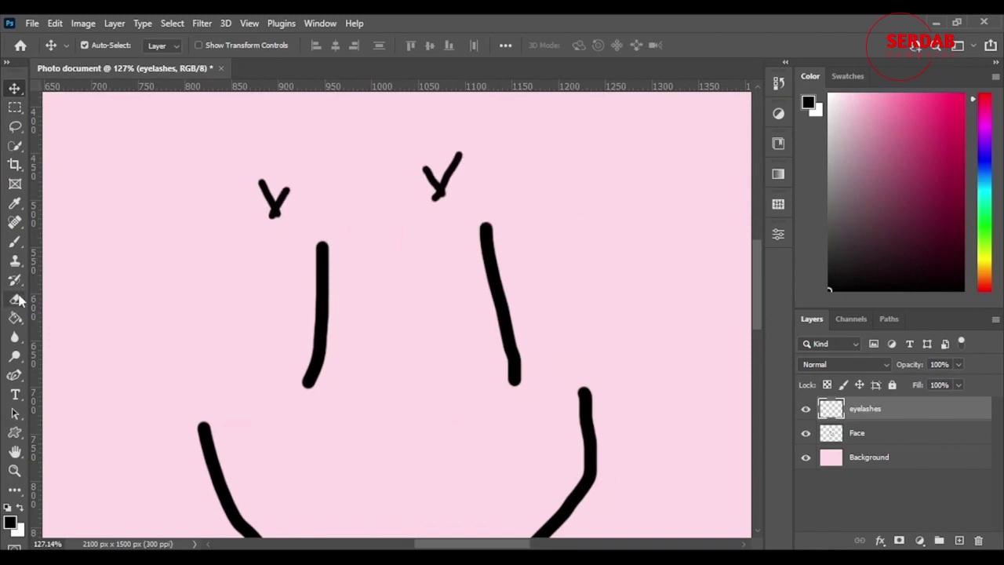
- Trim the lower tips of both lash pairs with the Eraser, undoing the stroke that removes the whole right pair
left_click(16, 299)
left_click(270, 240)
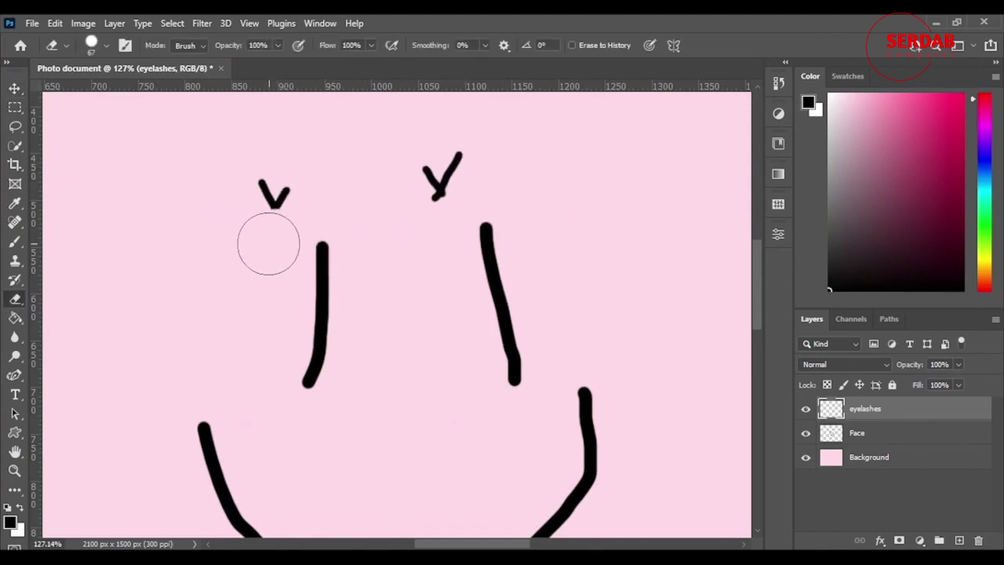
left_click(436, 220)
left_click_drag(433, 196, 481, 152)
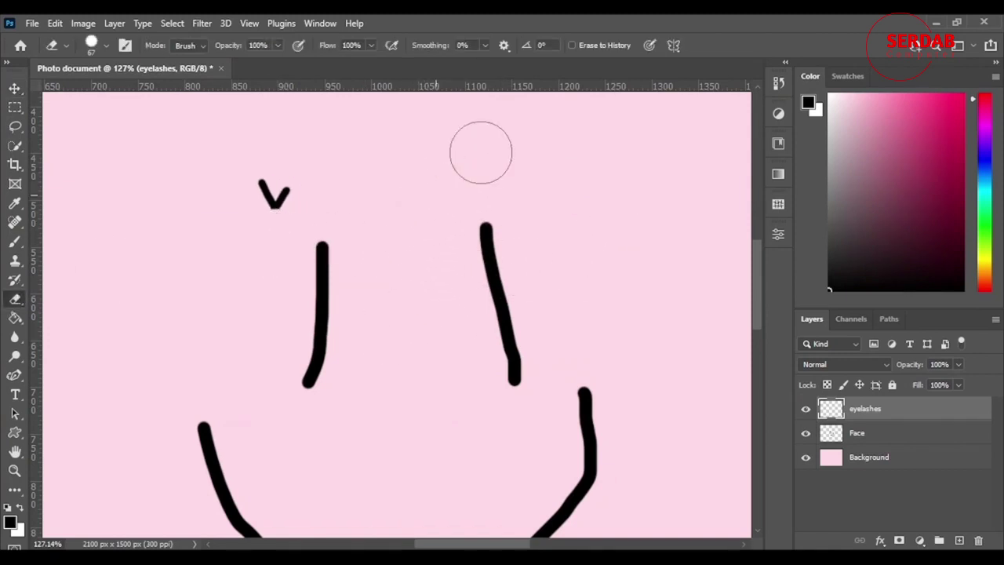
key("ctrl+z")
- Move the eyelashes back onto the tops of the eyes and nudge the Face drawing to line up with them
left_click(14, 90)
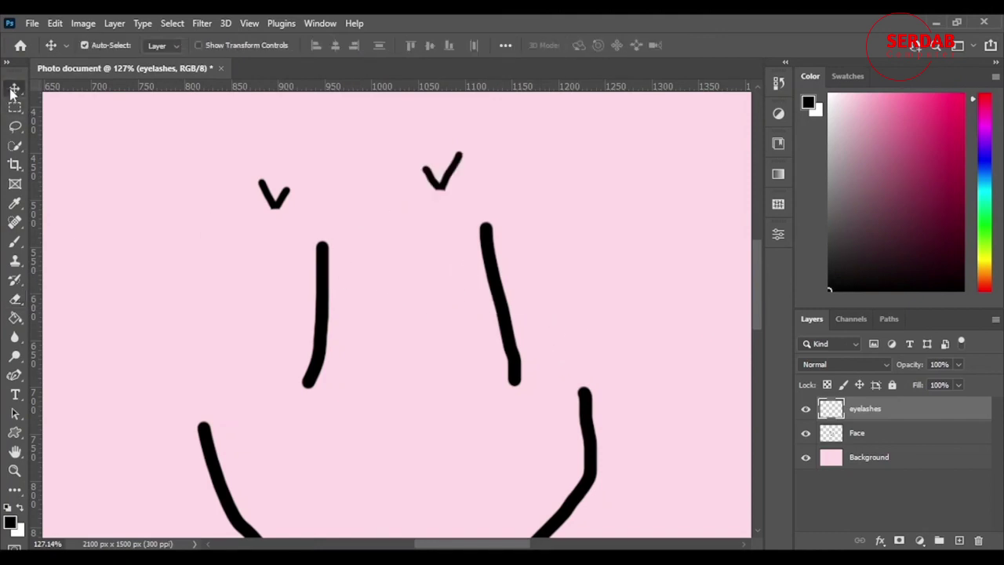
left_click_drag(282, 204, 324, 240)
scroll(590, 272, "down", 3)
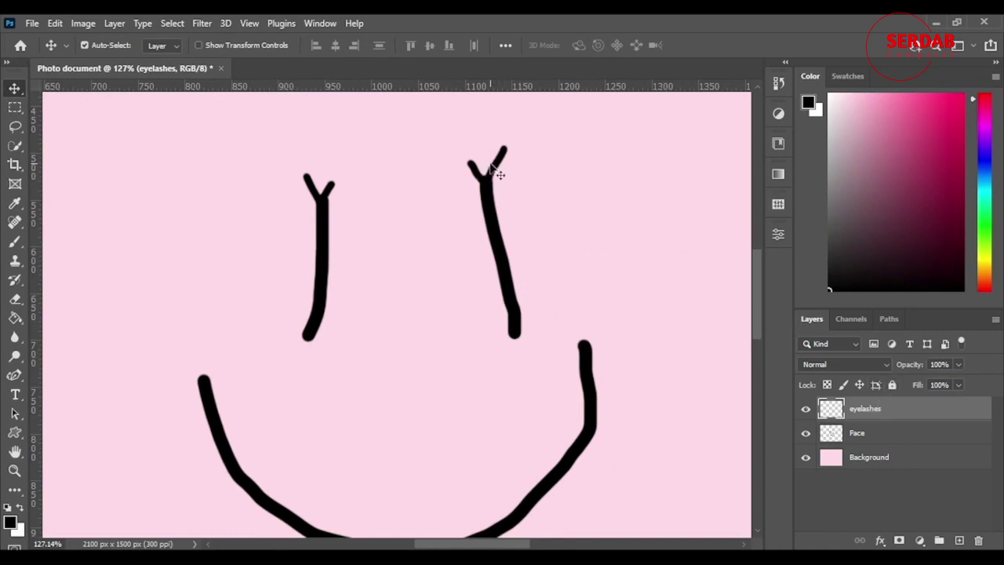
mouse_move(496, 202)
left_mouse_down()
mouse_move(465, 244)
mouse_move(450, 220)
mouse_move(459, 207)
mouse_move(489, 215)
left_mouse_up()
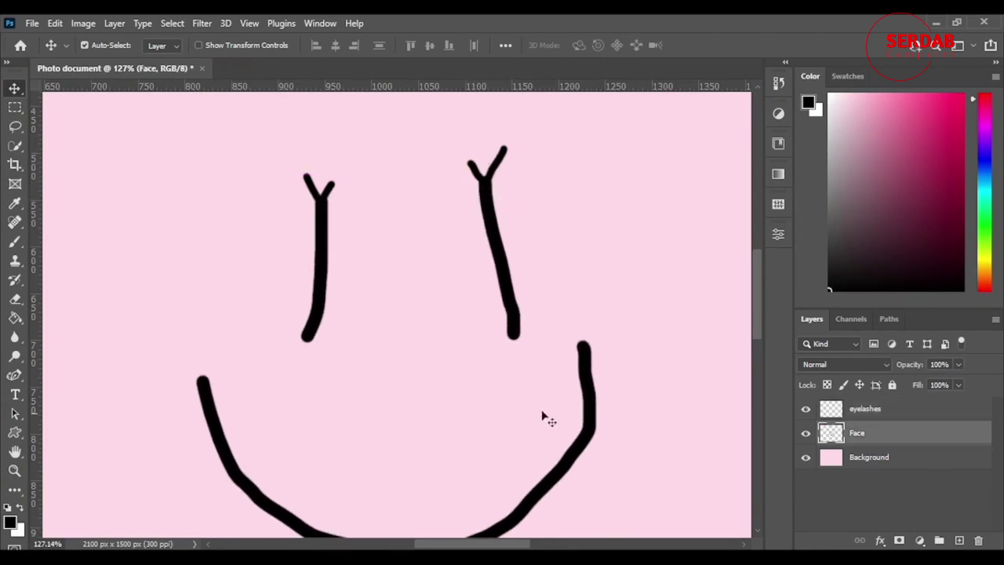
- Add a new layer above Face and paint a thin black crosswise lash stroke over the top of each eye
left_click(15, 241)
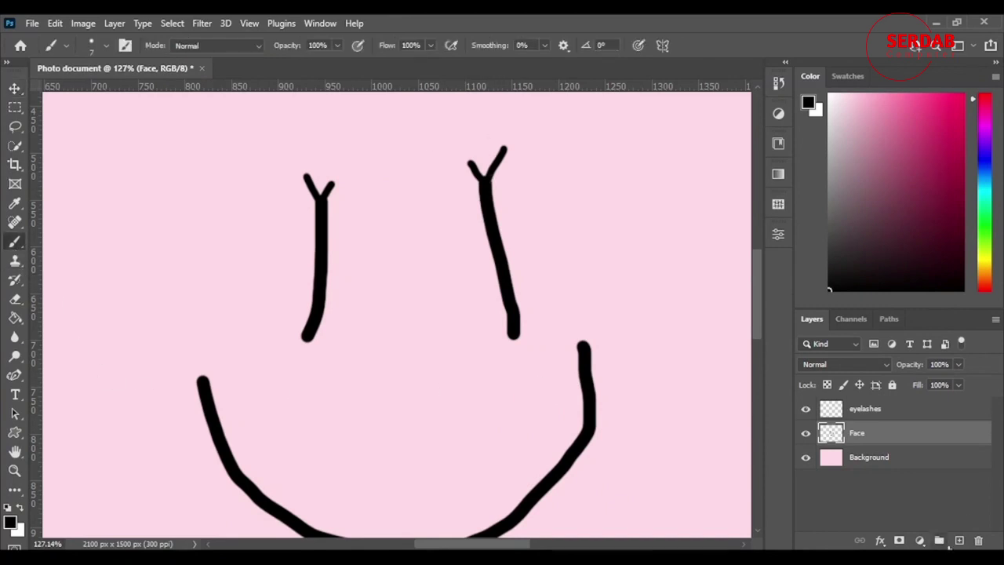
left_click(960, 540)
mouse_move(478, 180)
left_mouse_down()
mouse_move(467, 188)
mouse_move(514, 165)
left_mouse_up()
left_click_drag(297, 198, 352, 202)
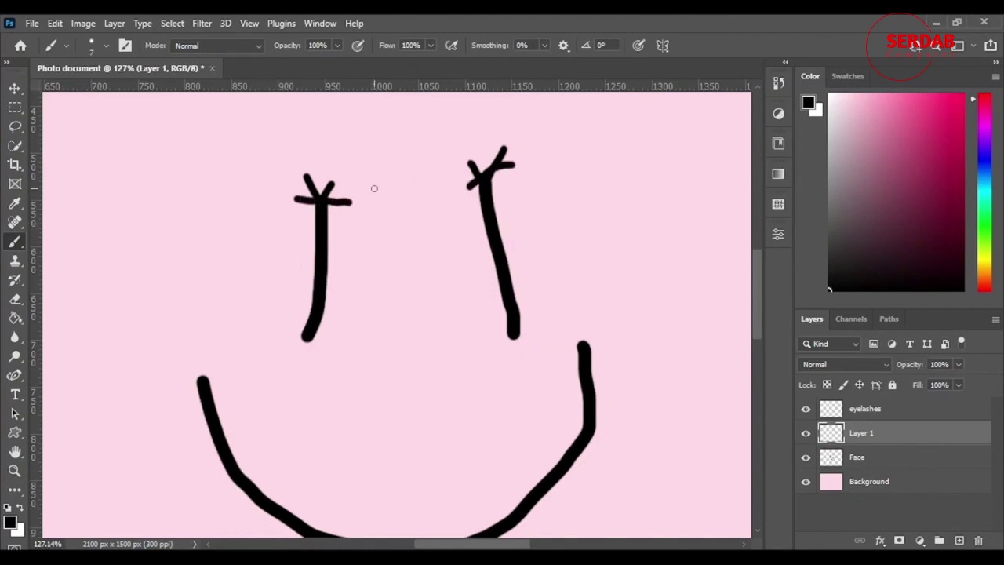
- Move the Face drawing away from the lashes and place it back beneath them with the Move tool
key("v")
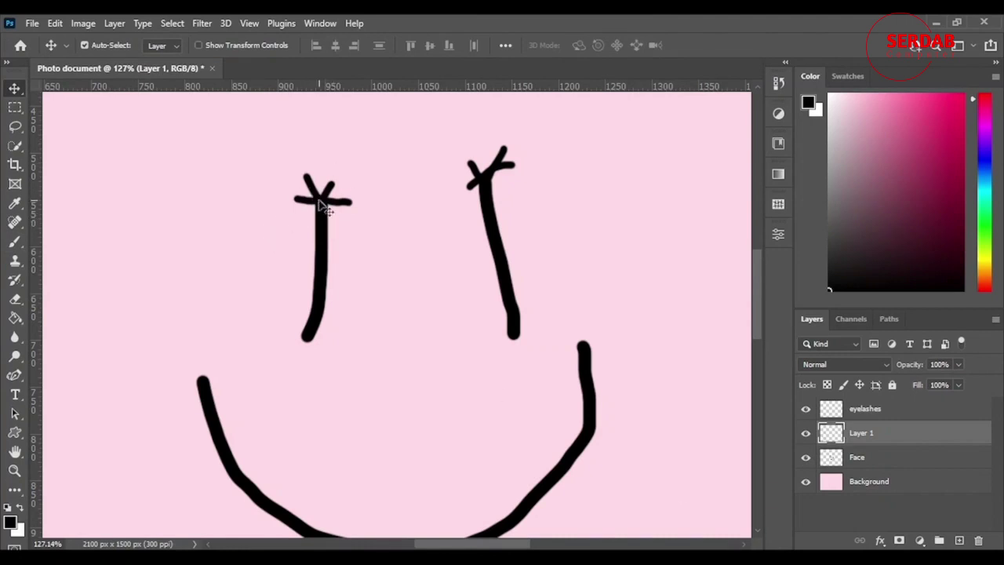
mouse_move(320, 203)
left_mouse_down()
mouse_move(246, 203)
mouse_move(407, 133)
mouse_move(356, 194)
mouse_move(239, 173)
mouse_move(292, 219)
mouse_move(337, 202)
mouse_move(172, 171)
mouse_move(220, 169)
mouse_move(348, 196)
mouse_move(342, 210)
mouse_move(196, 192)
mouse_move(195, 179)
mouse_move(210, 179)
left_mouse_up()
key("ctrl+z")
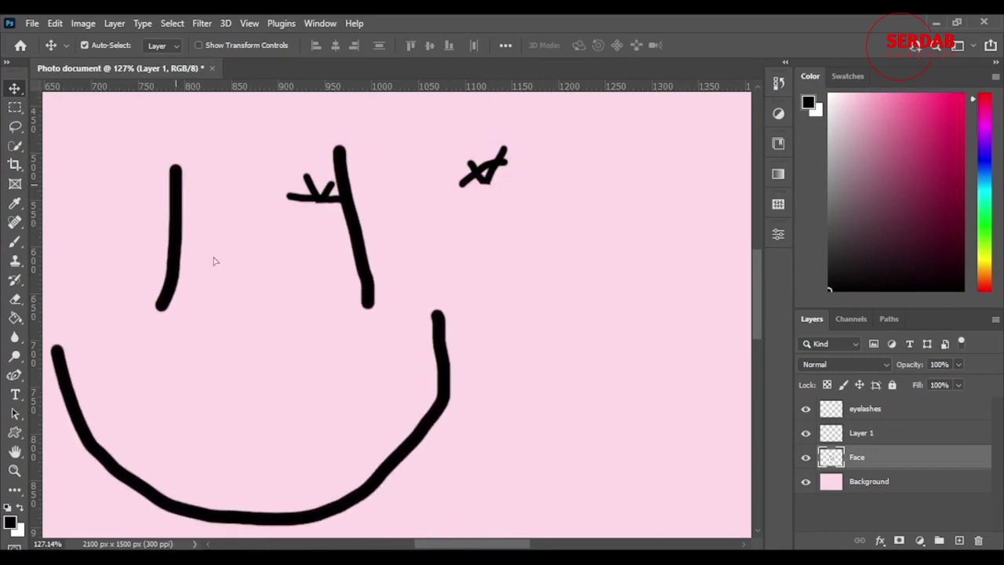
left_click_drag(189, 247, 328, 261)
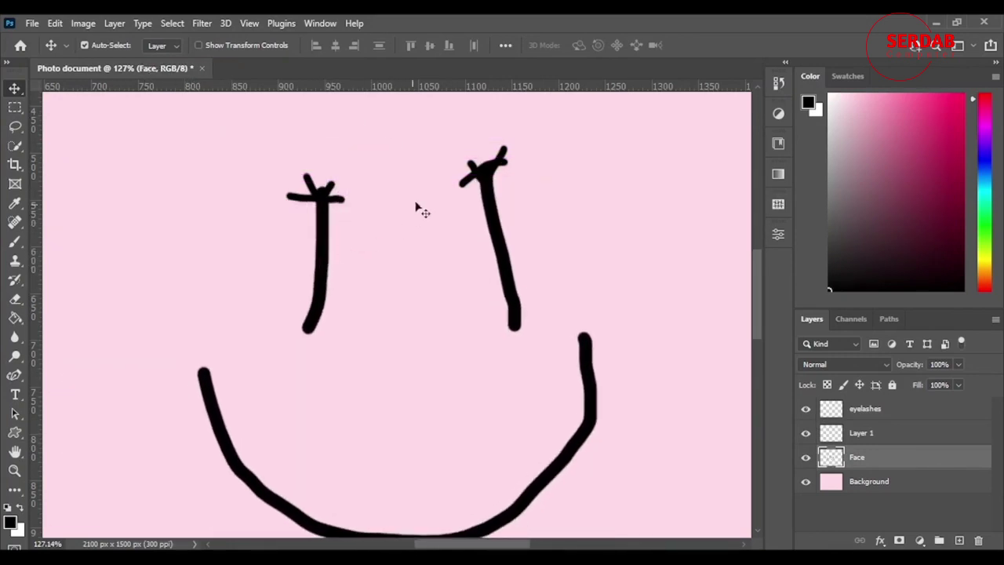
- Nudge the crosswise lash strokes on Layer 1 slightly to the right and undo the move
mouse_move(467, 184)
left_mouse_down()
mouse_move(479, 165)
mouse_move(483, 191)
mouse_move(475, 182)
left_mouse_up()
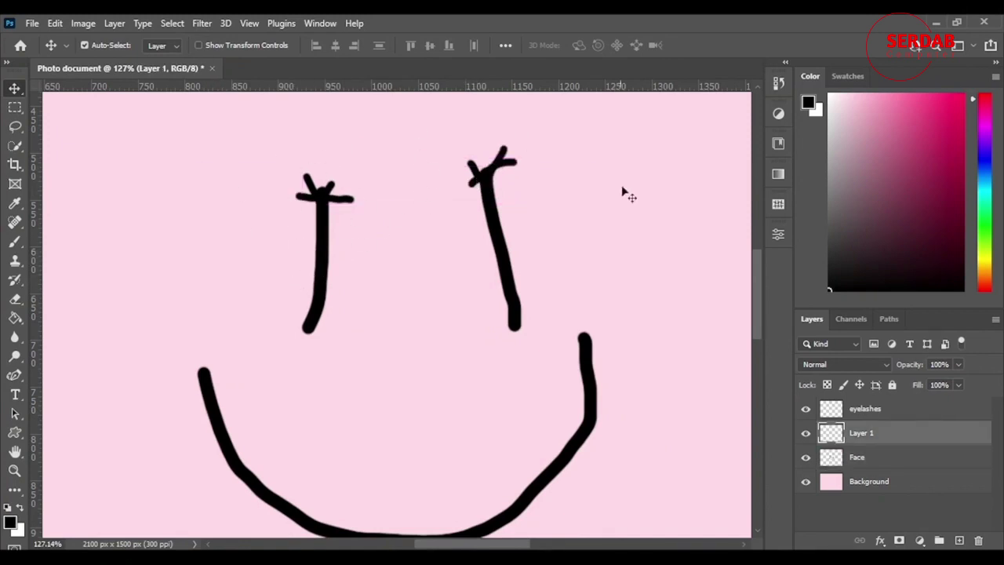
key("ctrl")
key("ctrl+z")
key("ctrl+z")
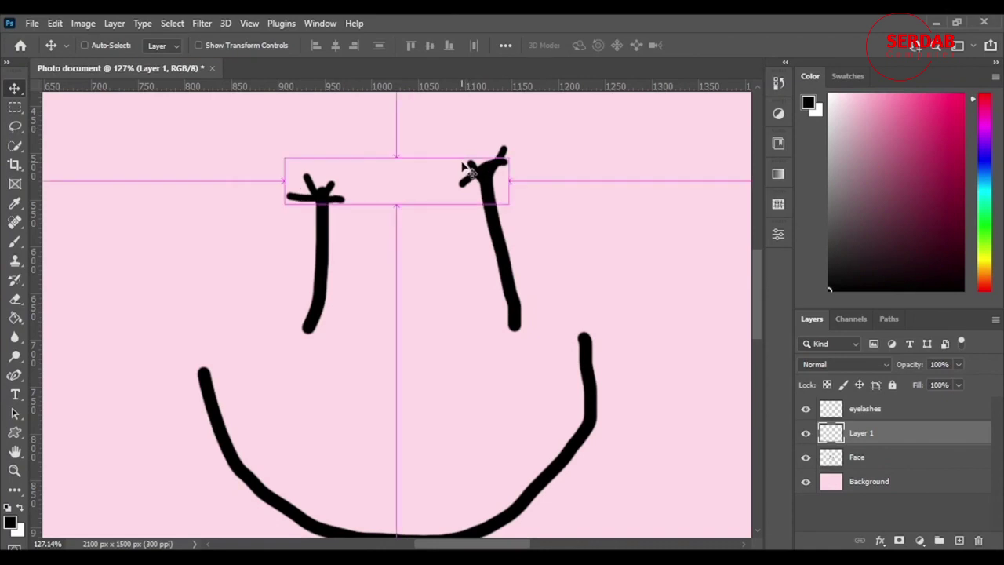
- Redo the last move of the crosswise lash strokes and fully lock the Face layer
key("ctrl+shift+z")
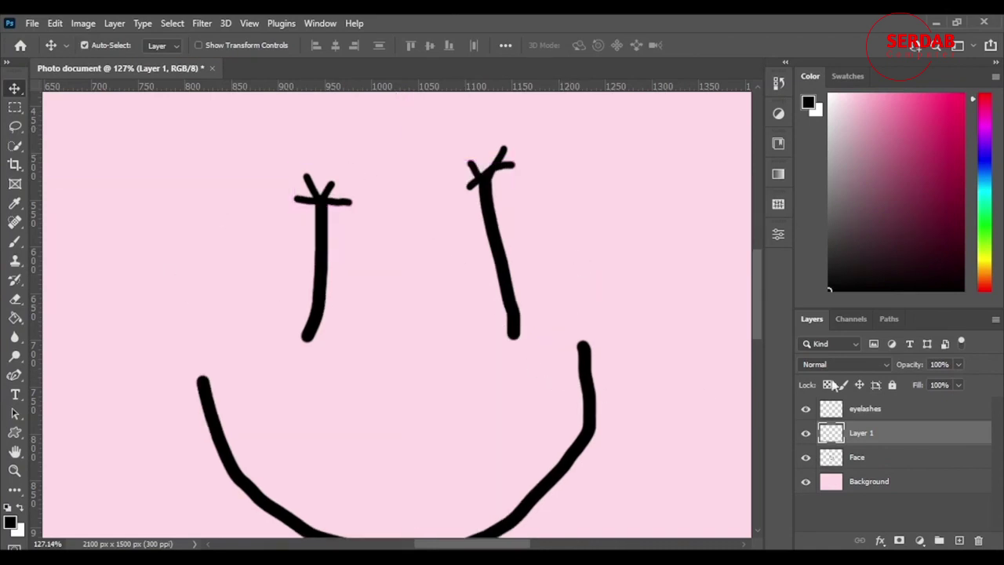
left_click(914, 466)
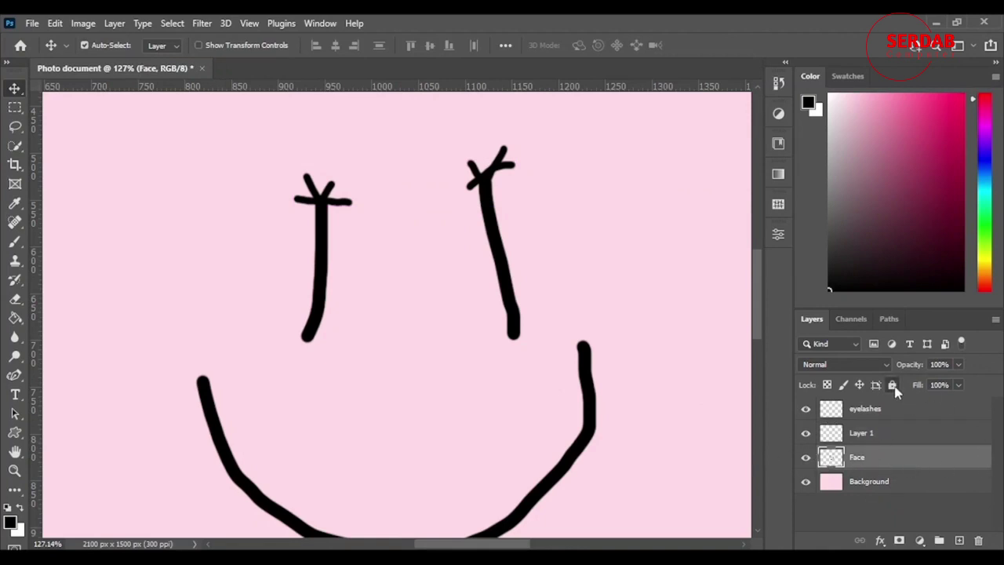
left_click(893, 385)
- Rename Layer 1 as lines and fully lock it
left_click(888, 436)
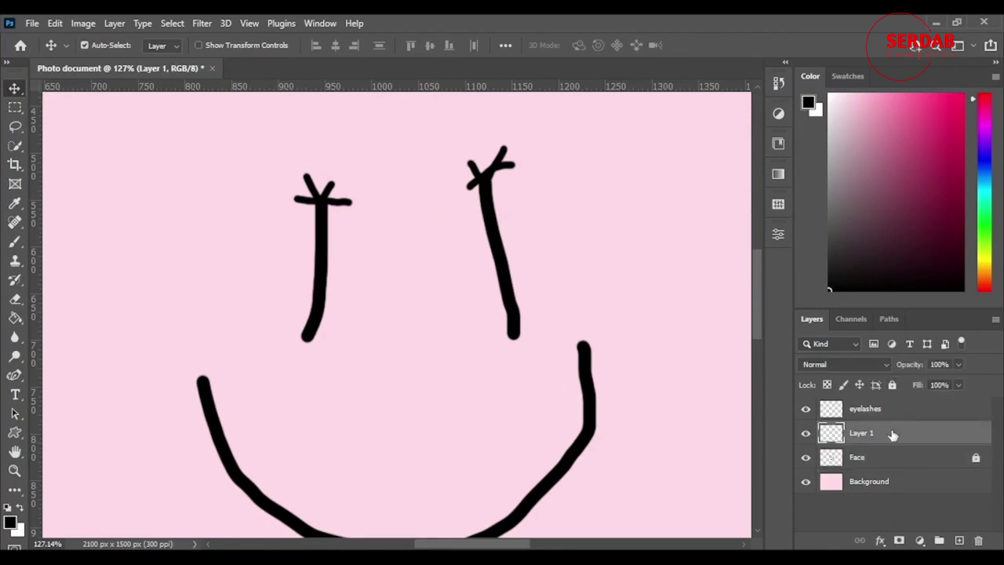
double_click(861, 434)
key("BackSpace")
type("lines")
key("Return")
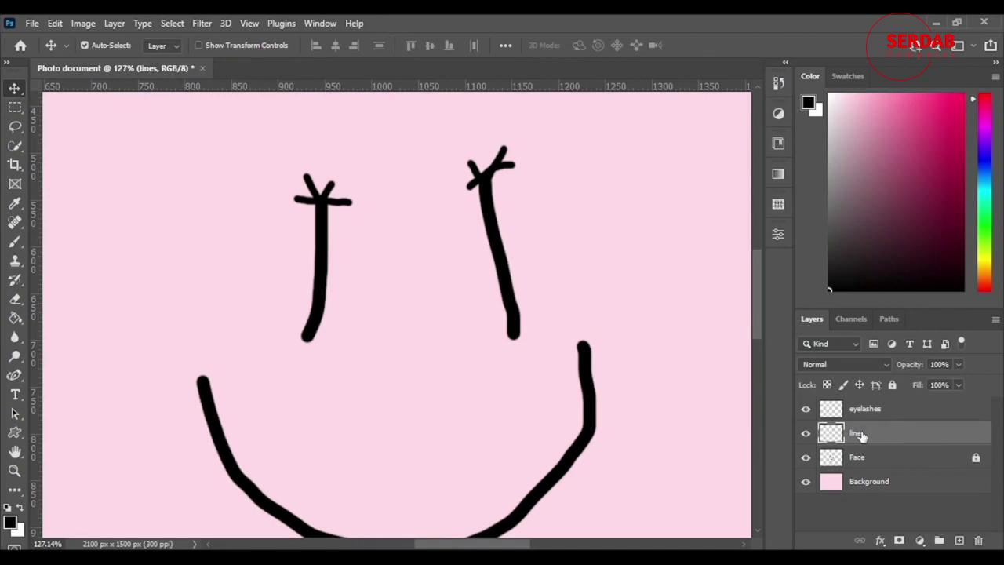
left_click(891, 385)
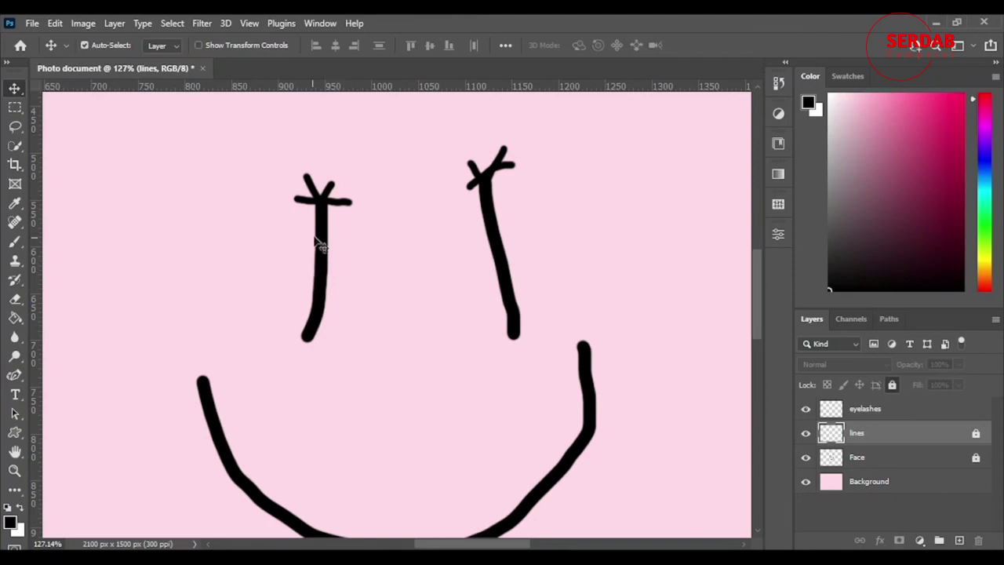
- Lock the Background layer and nudge the eyelashes slightly on the unlocked eyelashes layer
left_click(150, 242)
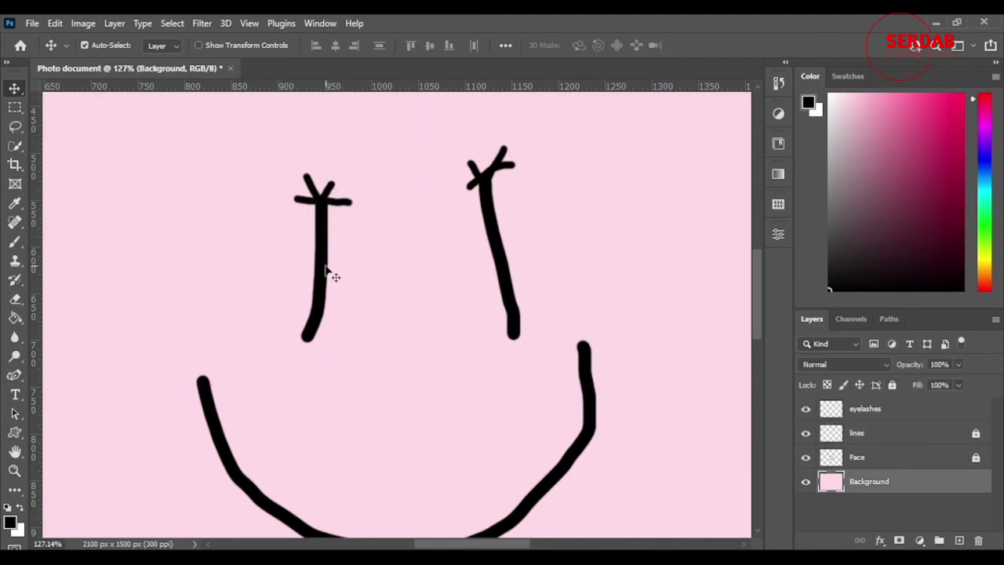
left_click_drag(330, 273, 326, 190)
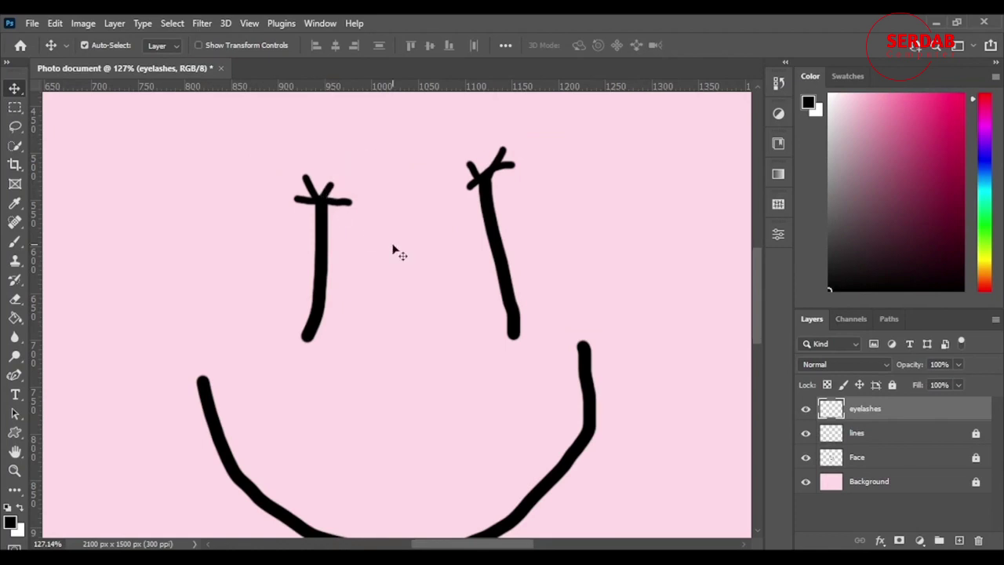
- Unlock the lines, Face and Background layers
scroll(400, 252, "down", 4)
scroll(341, 274, "up", 1)
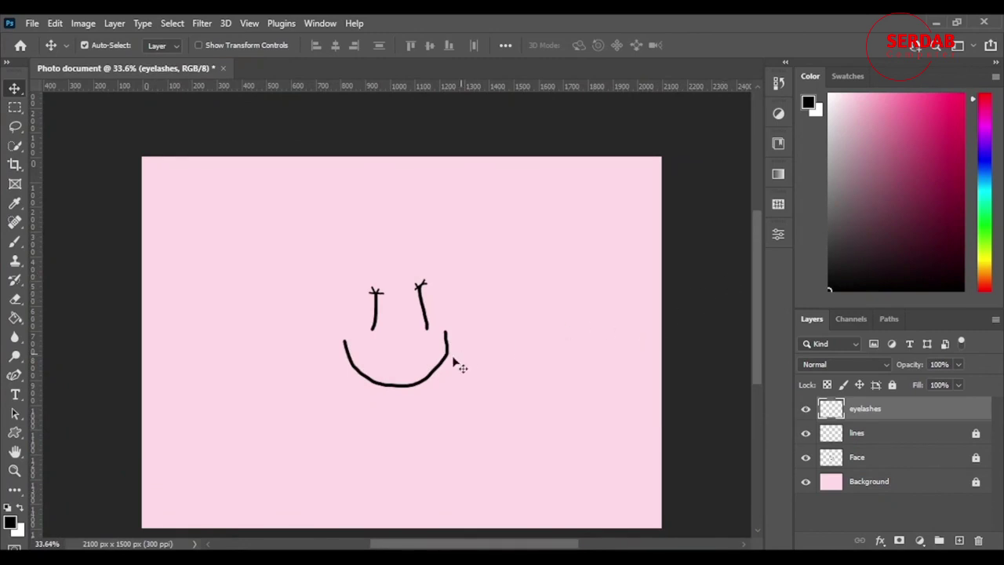
scroll(433, 349, "up", 2)
scroll(267, 367, "up", 3)
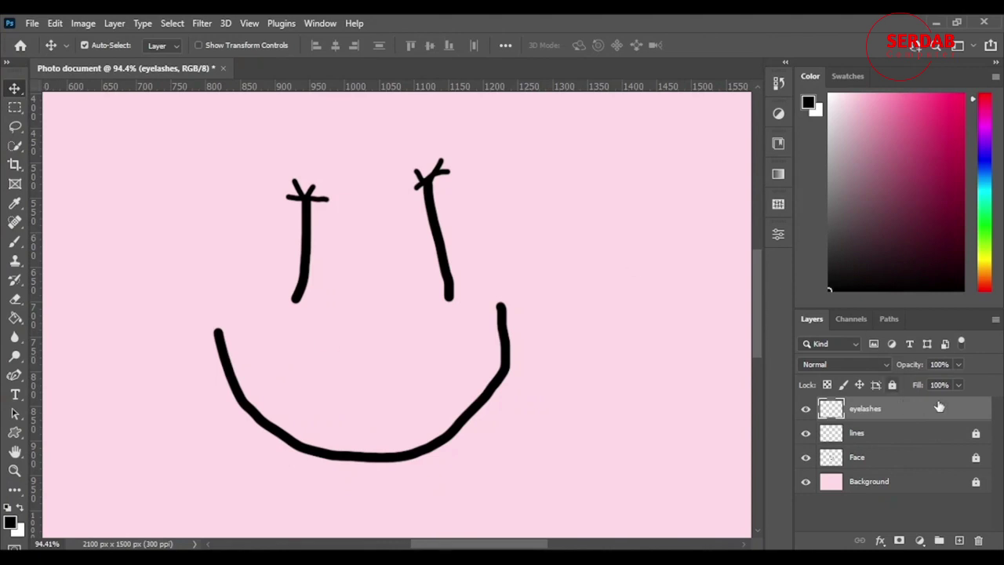
left_click(975, 434)
left_click(974, 482)
- Set the Brush to 138 px in a crimson colour and stamp one circle beside the right eye on the eyelashes layer
left_click(14, 240)
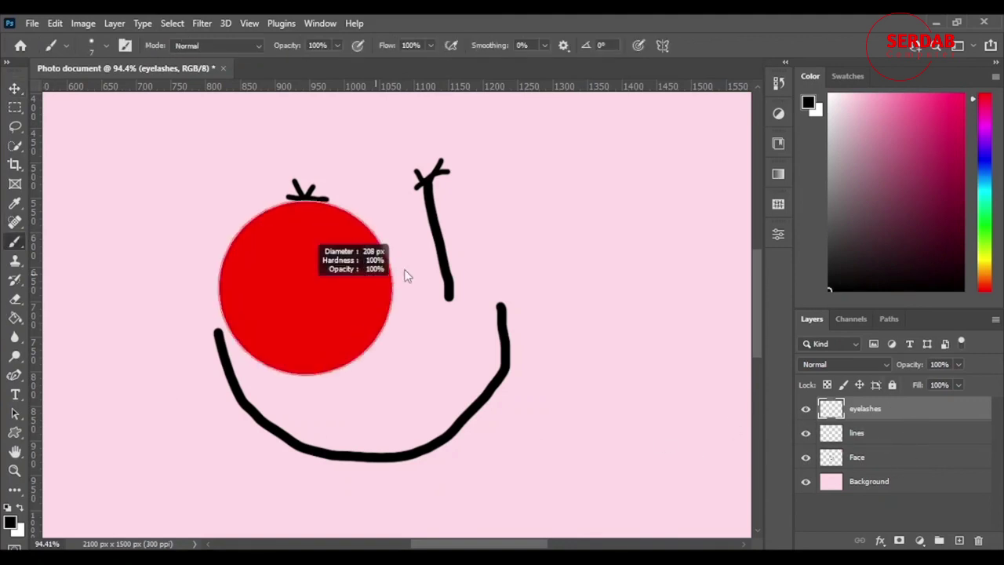
left_click_drag(306, 287, 406, 275)
left_click_drag(405, 275, 356, 260)
left_click(961, 99)
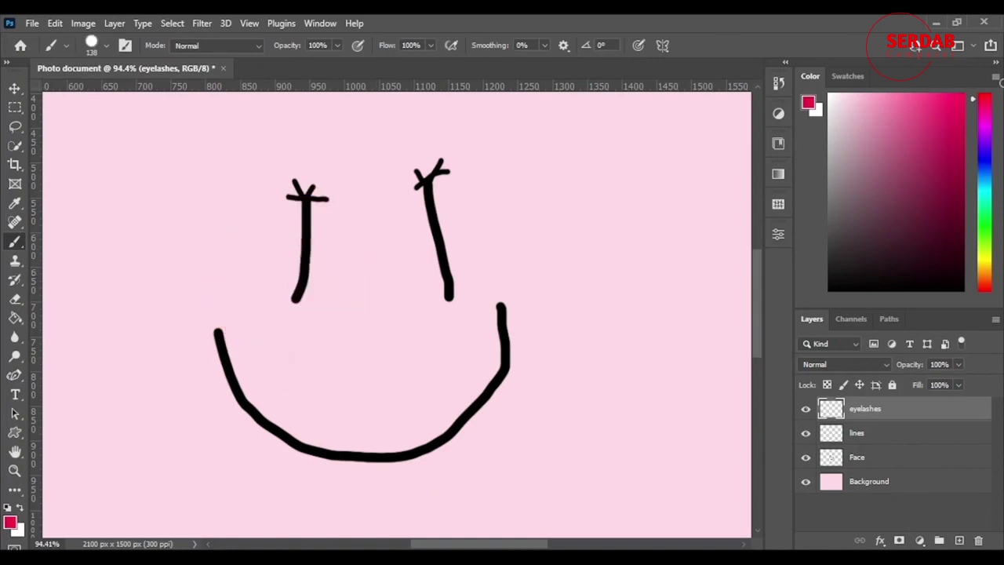
left_click(556, 242)
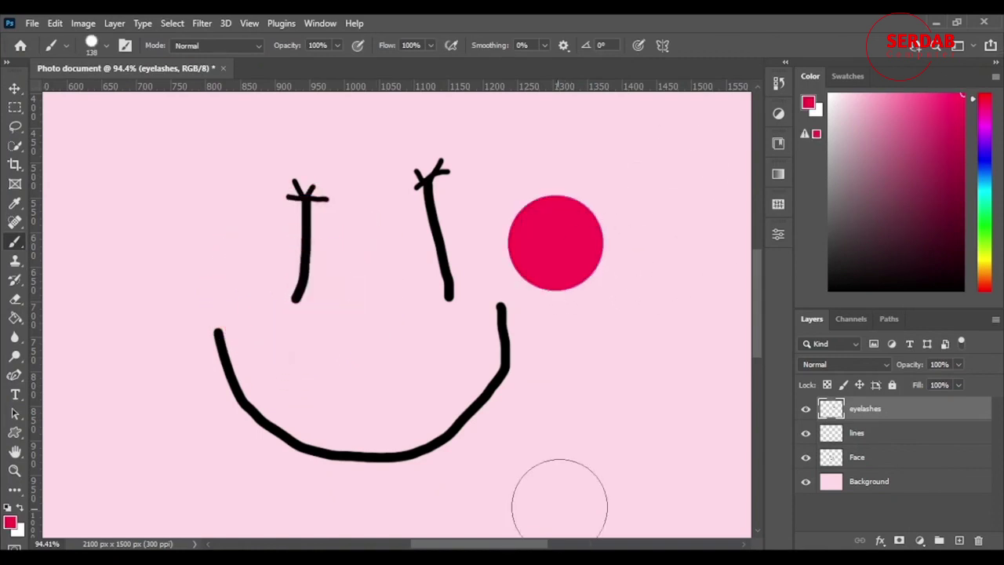
- Add a layer above eyelashes and try stamping a blue circle over the crimson one on it, undoing each attempt
left_click(958, 540)
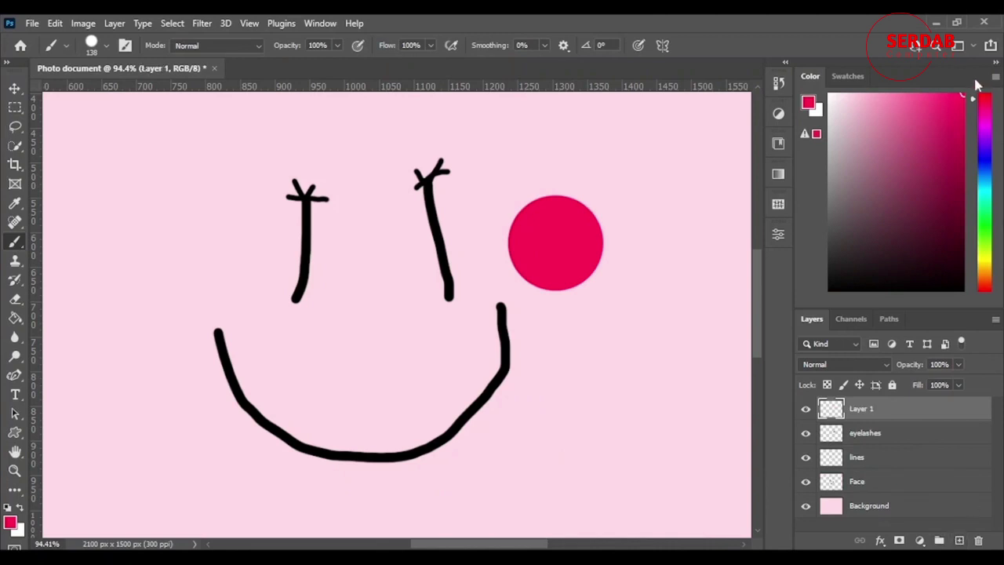
left_click(984, 149)
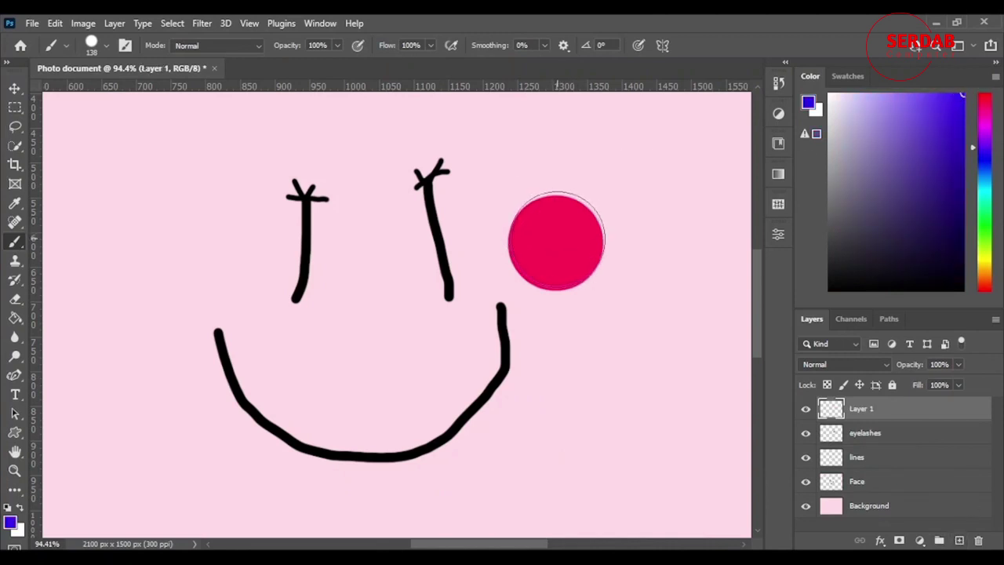
left_click(554, 241)
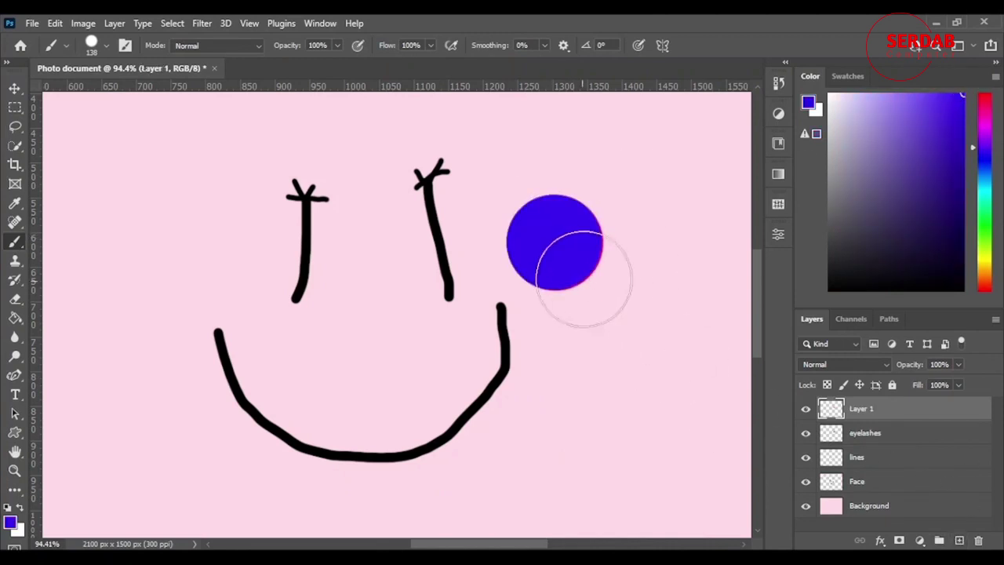
key("ctrl+z")
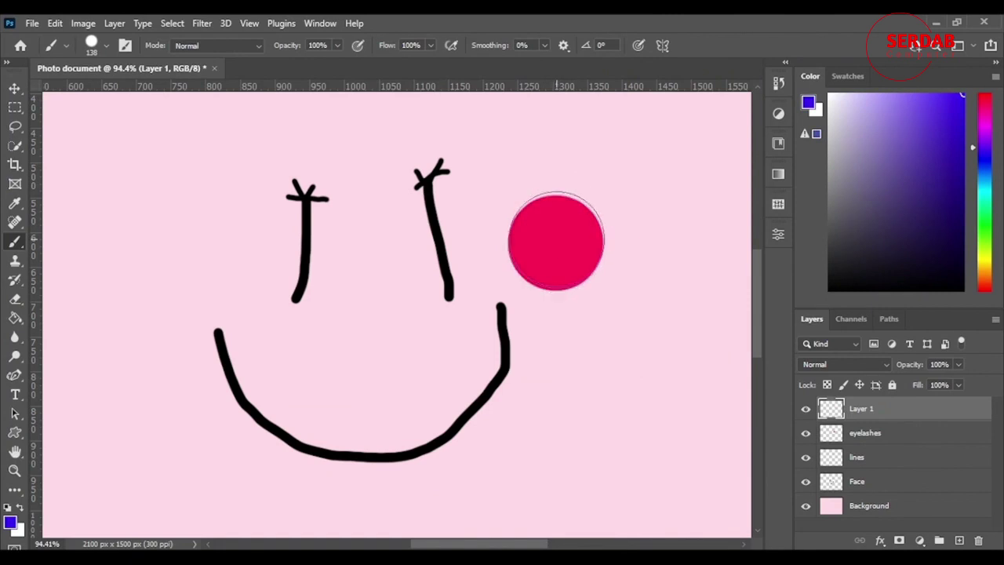
left_click(555, 242)
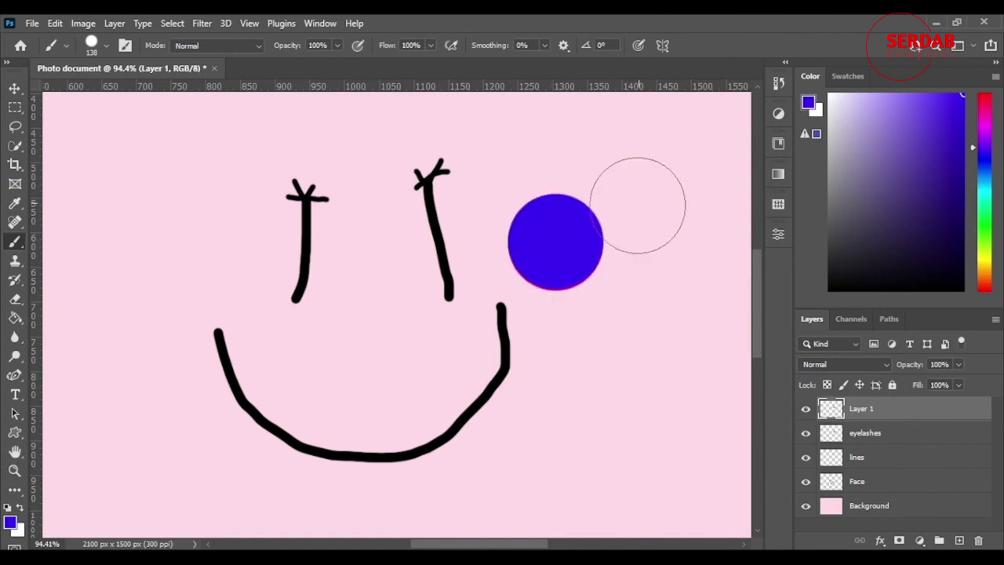
scroll(636, 210, "up", 3)
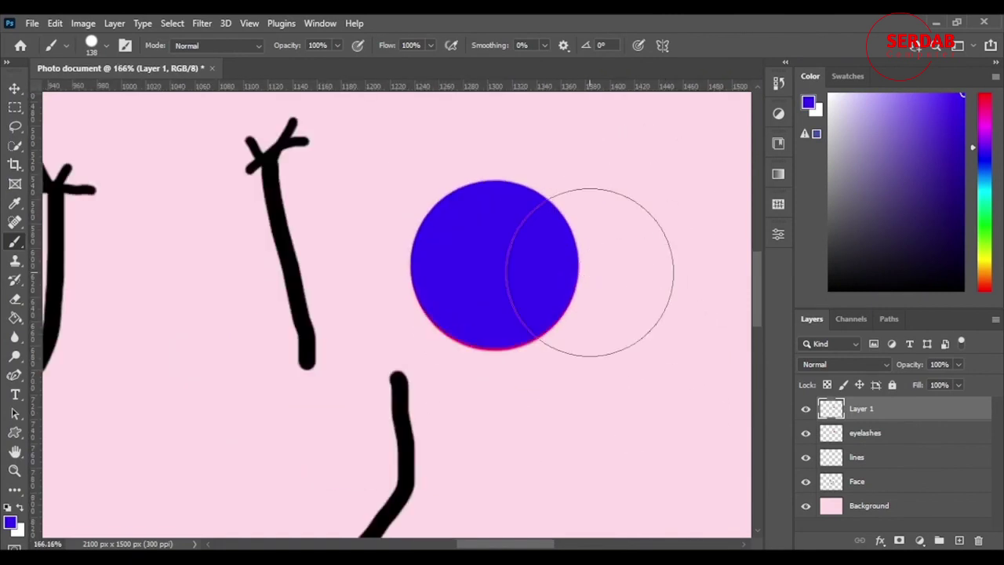
left_click(15, 89)
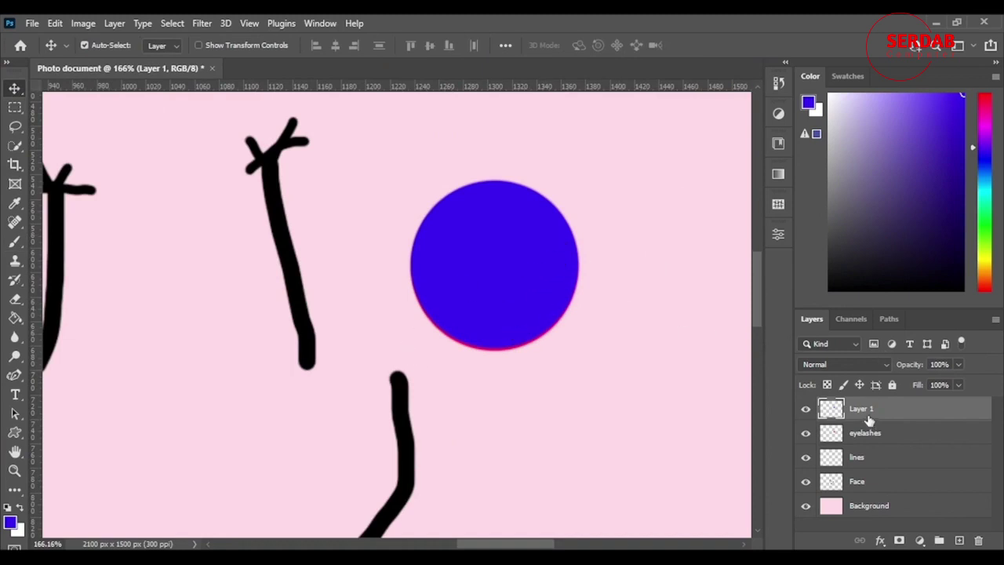
key("ctrl+z")
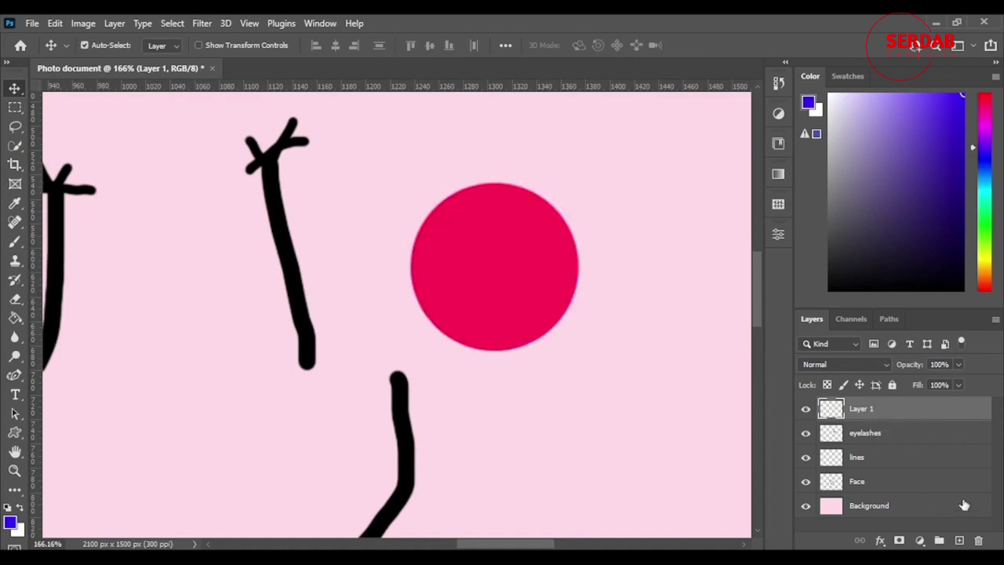
- Add another layer above Layer 1 and stamp a 138 px blue circle on it exactly over the crimson circle
left_click(959, 540)
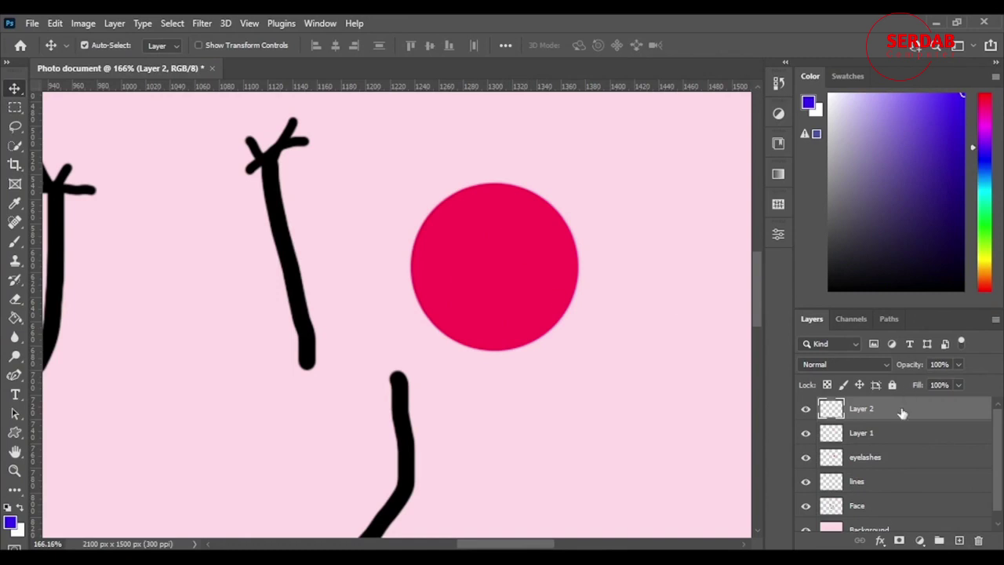
left_click(876, 439)
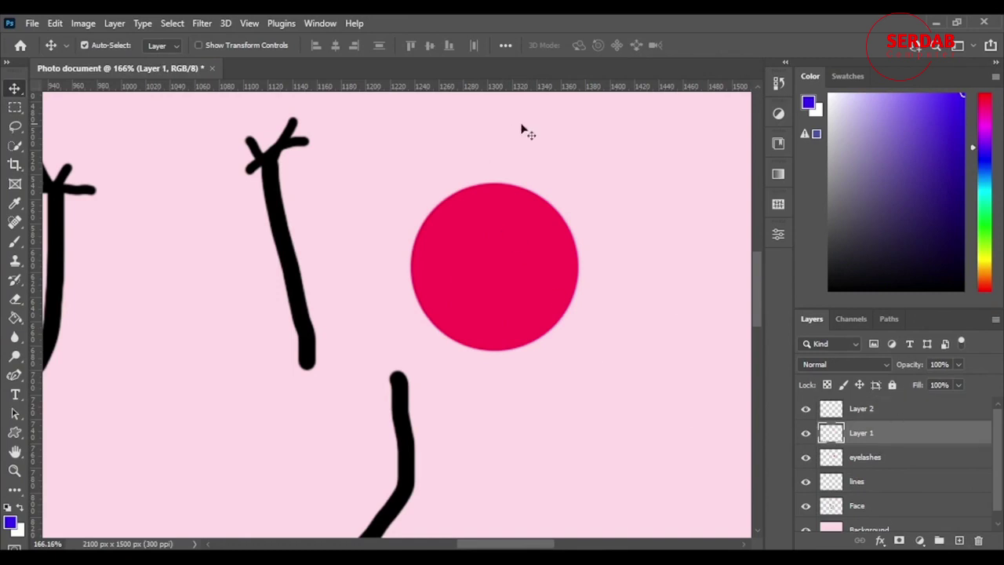
left_click(15, 240)
left_click(859, 410)
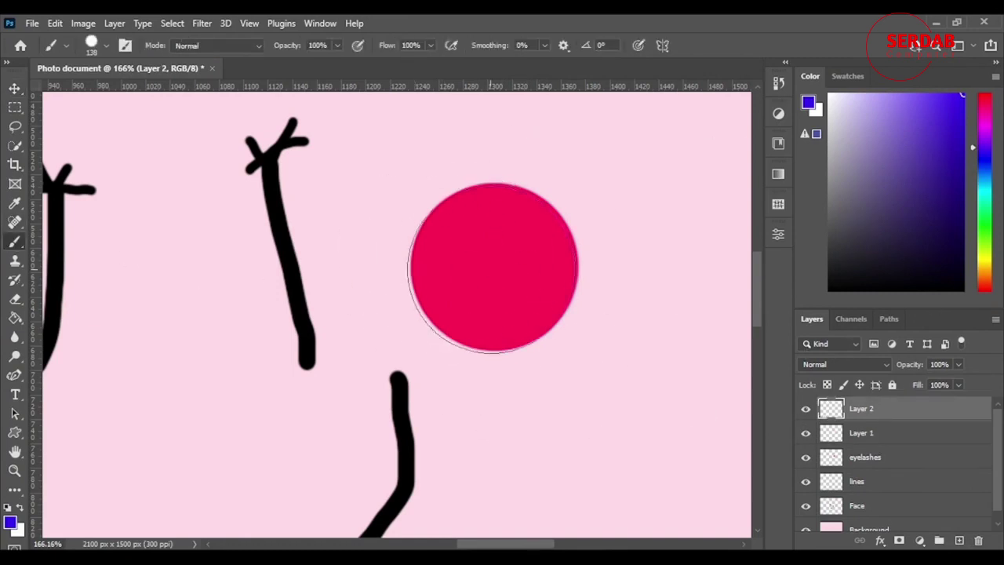
left_click(494, 267)
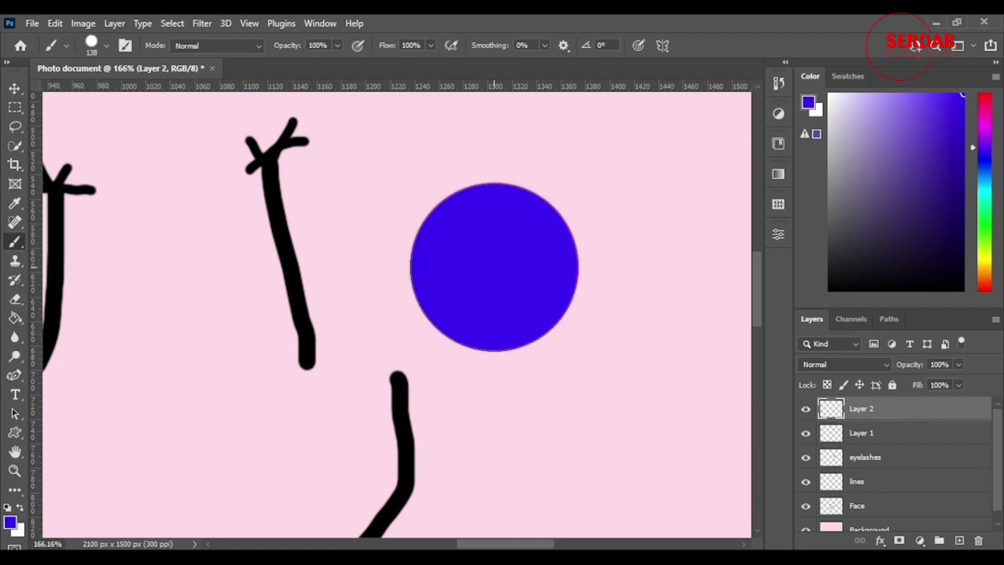
- Switch the Brush colour to magenta and stamp a circle on Layer 1 directly beneath the blue one
left_click(14, 91)
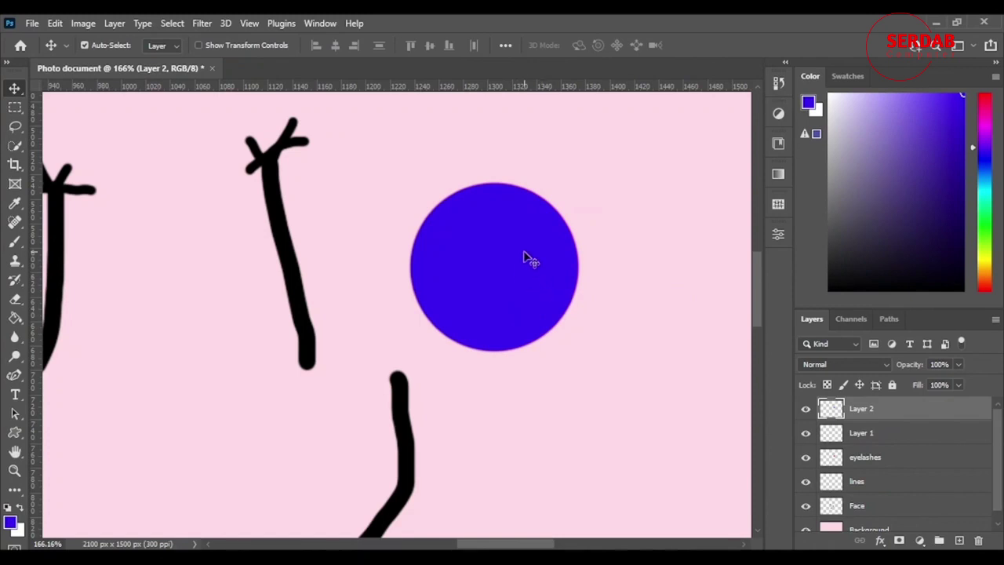
left_click(871, 428)
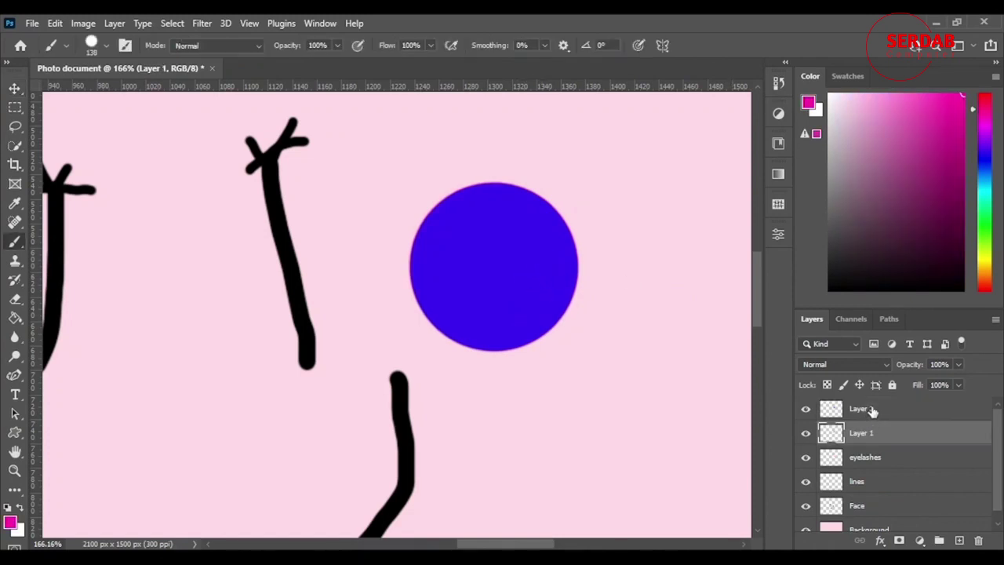
- Move Layer 2 below Layer 1 and return it to the top of the layer stack
left_click_drag(872, 411, 869, 448)
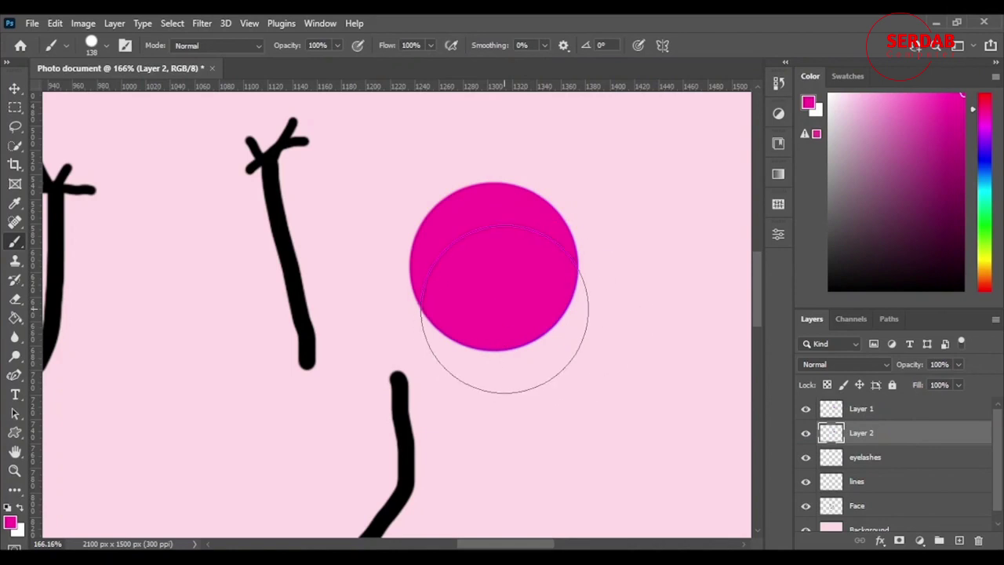
left_click(15, 88)
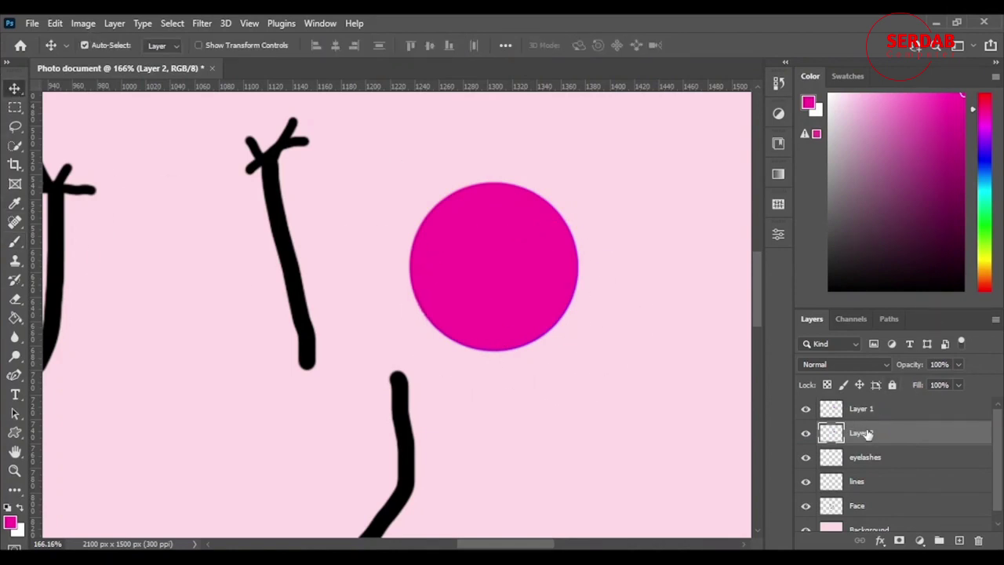
left_click_drag(866, 434, 886, 413)
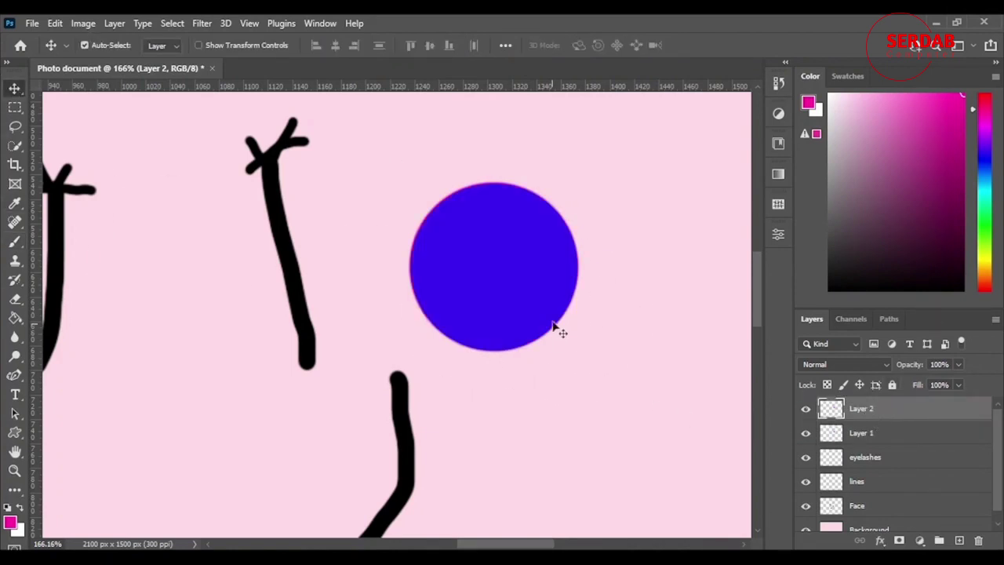
- Shift the blue circle left to uncover part of the magenta circle and rename Layer 2 as blue
left_click_drag(506, 275, 443, 271)
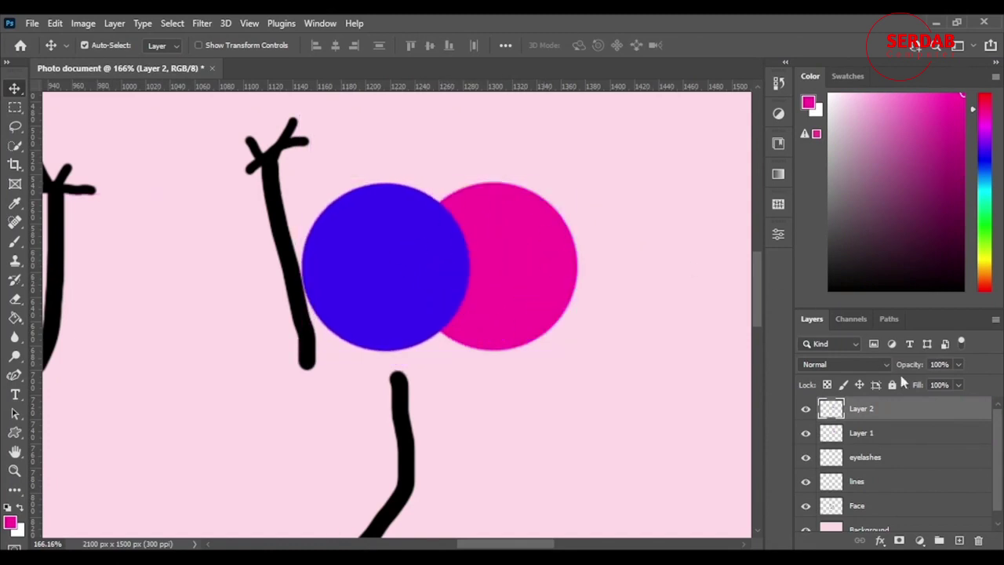
double_click(862, 410)
type("blue")
key("Return")
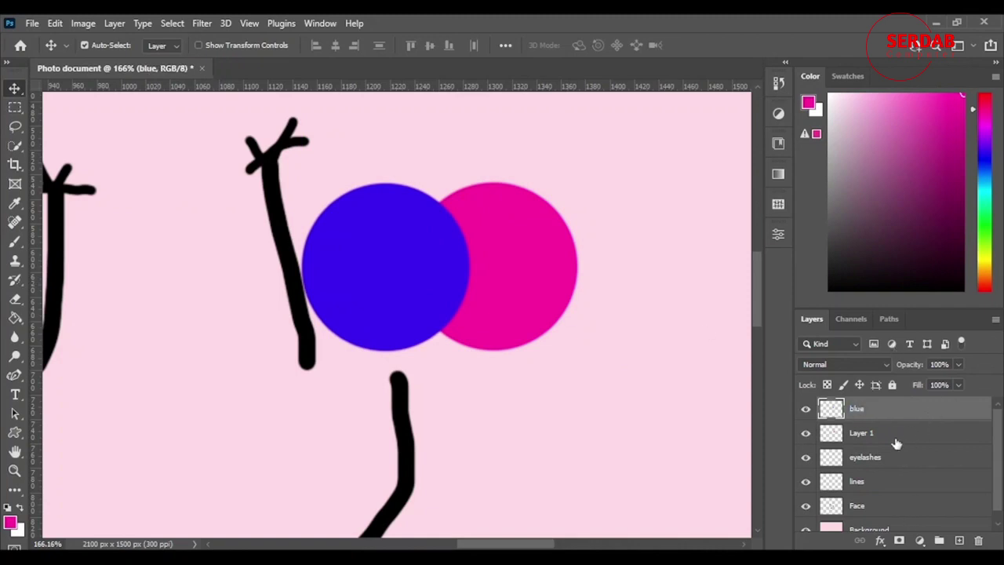
- Rename the magenta circle's layer, Layer 1, as pink
double_click(862, 436)
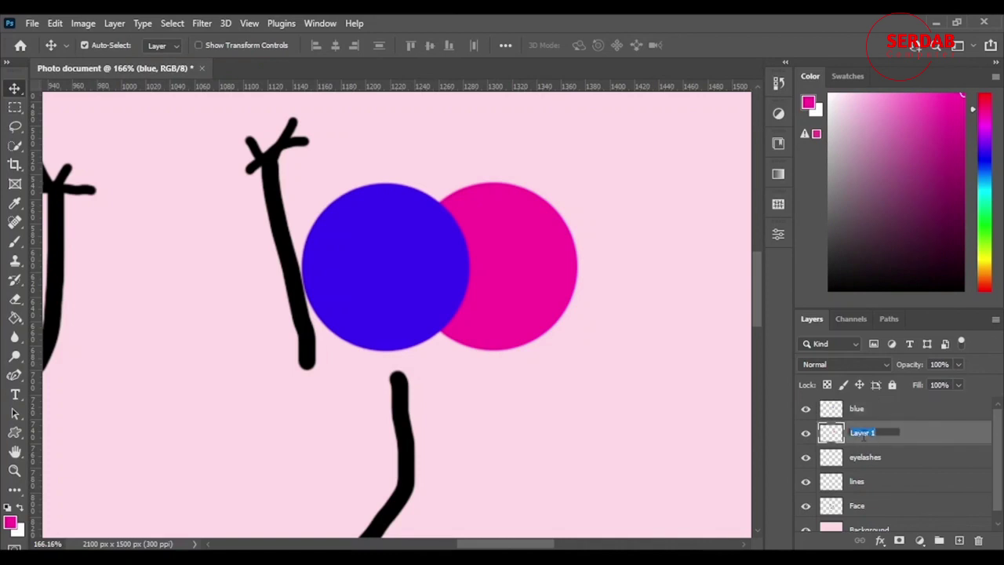
type("b")
type("ink")
key("Return")
- Move the blue circle right and slightly up so it overlaps most of the magenta circle
mouse_move(891, 415)
left_mouse_down()
mouse_move(889, 449)
mouse_move(876, 409)
left_mouse_up()
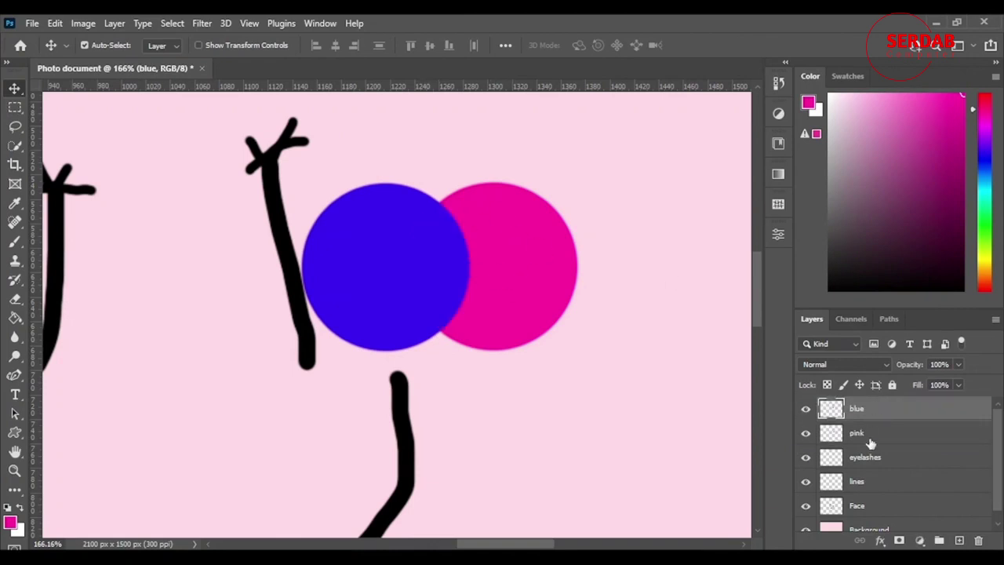
left_click_drag(441, 259, 470, 276)
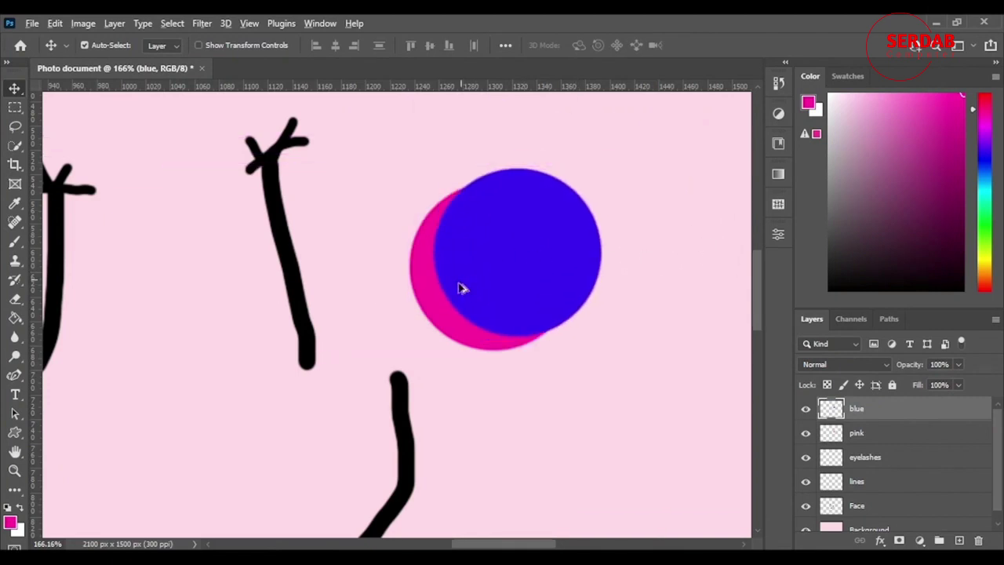
scroll(460, 287, "down", 5)
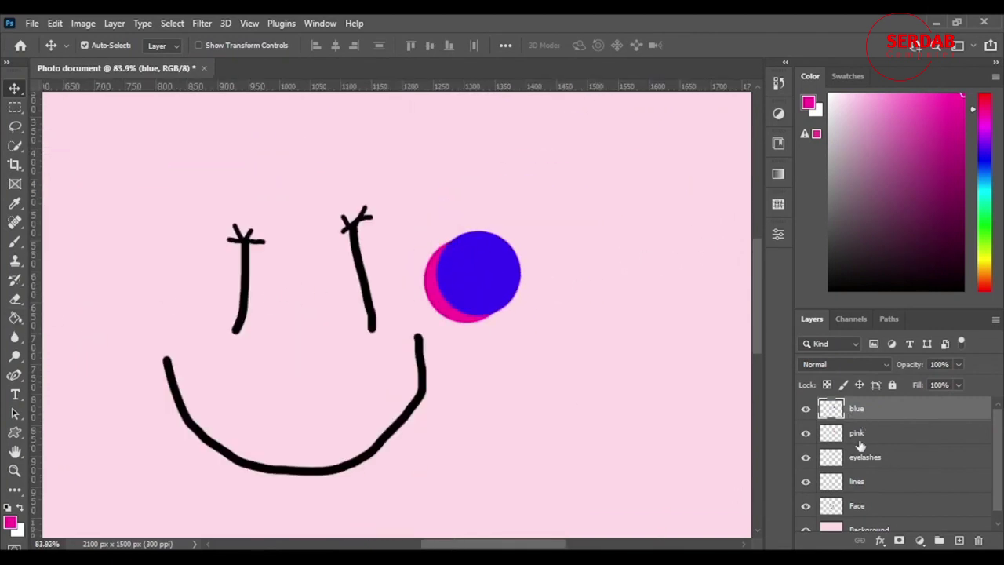
- Move the magenta circle over the left eye's lashes and the blue circle over the right eye's lashes
scroll(859, 462, "down", 1)
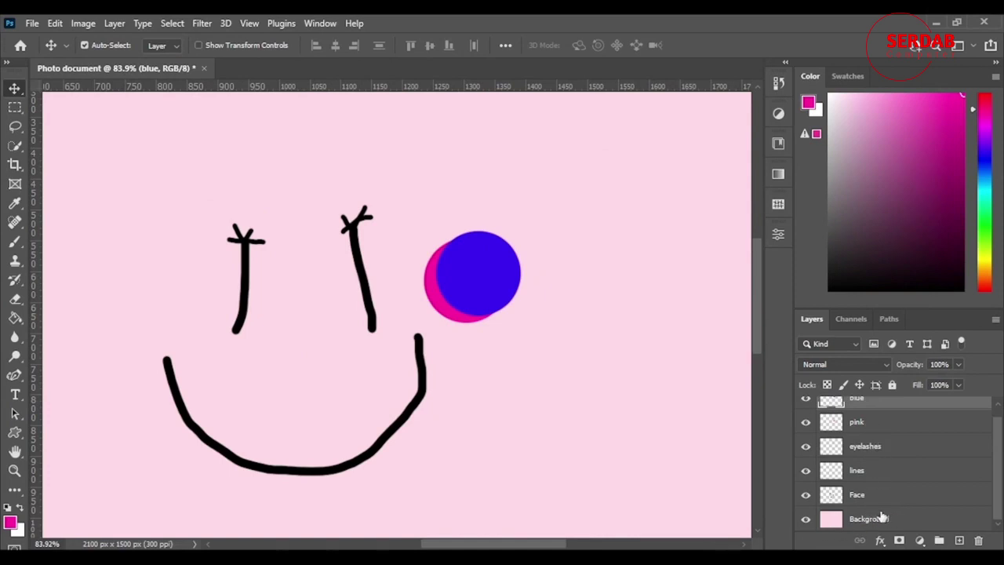
left_click_drag(480, 275, 243, 220)
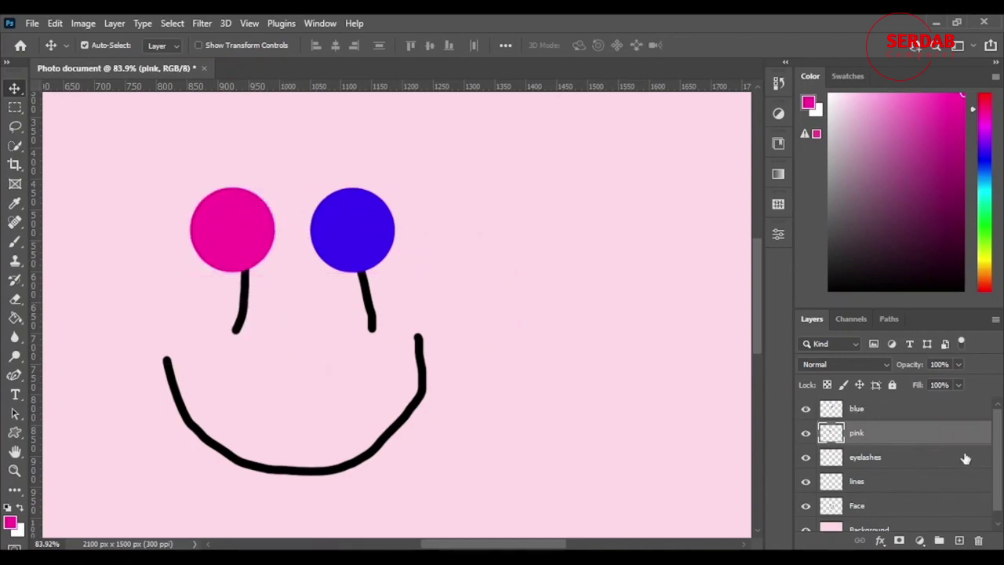
- Move the blue and pink layers together below the Face layer, and return them to the top of the stack
left_click(919, 408, "shift")
left_click_drag(893, 444, 894, 531)
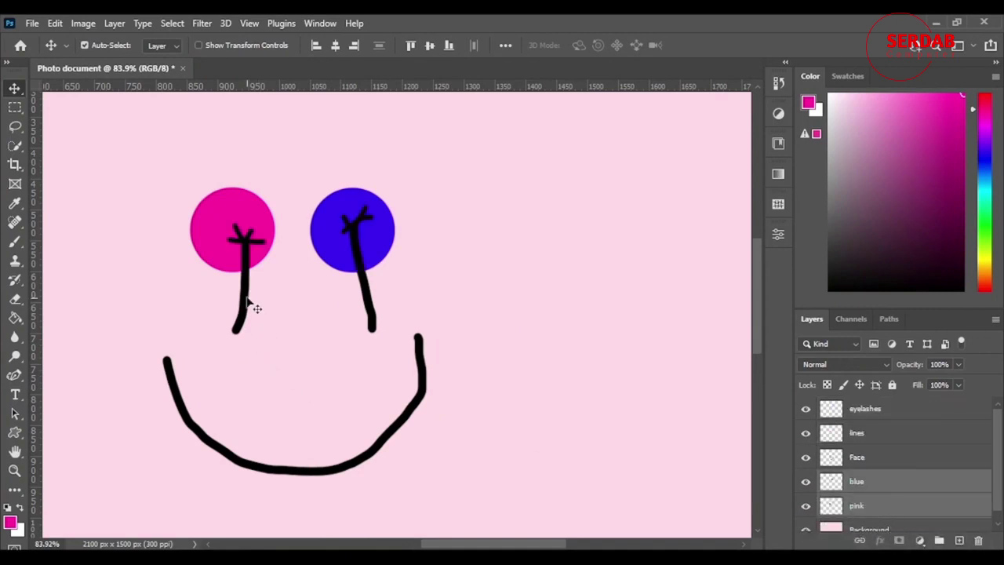
mouse_move(886, 498)
left_mouse_down()
mouse_move(878, 410)
mouse_move(891, 404)
left_mouse_up()
scroll(343, 256, "up", 1)
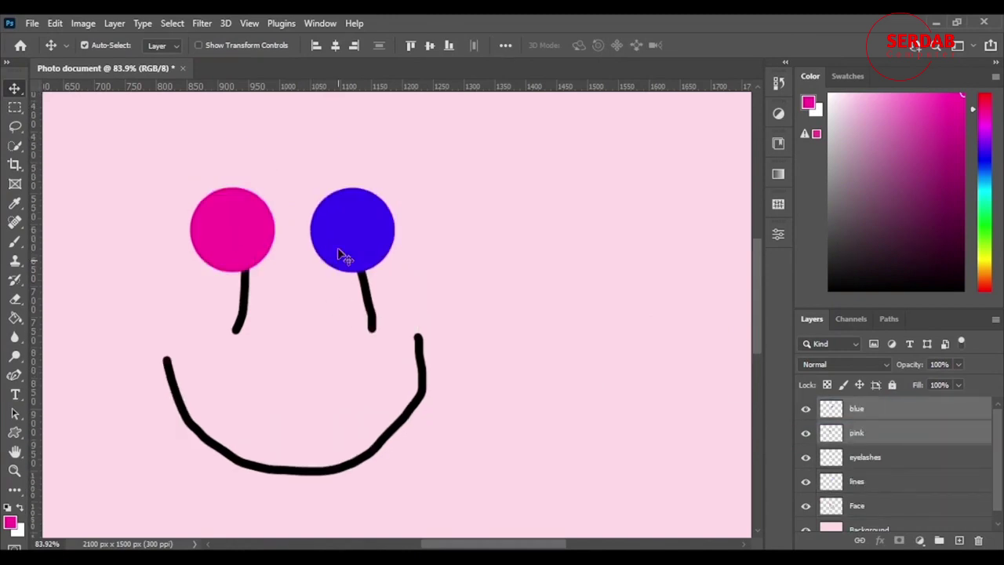
- Delete all layers from blue down to Face, keeping only the Background
scroll(193, 291, "down", 3)
left_click(897, 411)
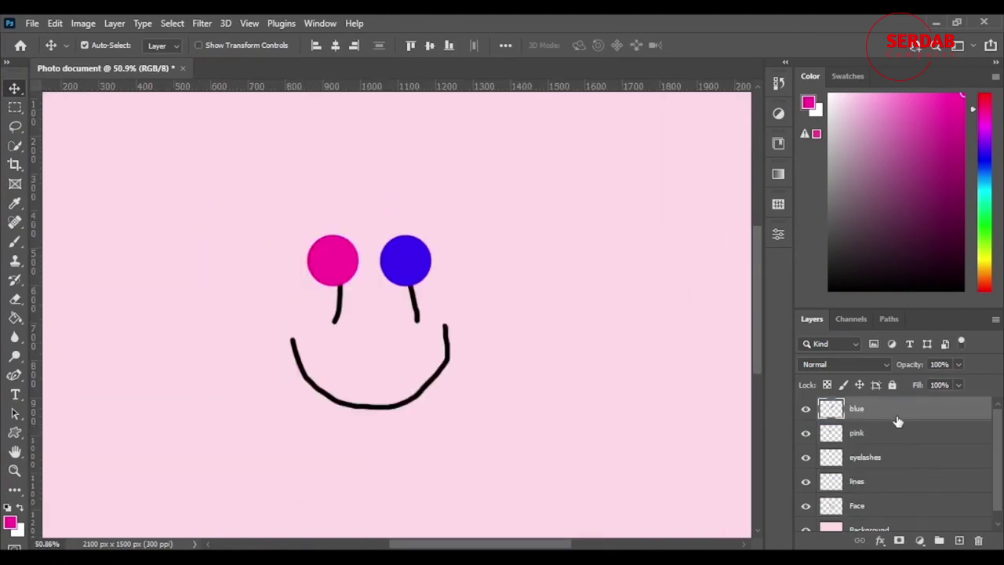
scroll(916, 419, "down", 1)
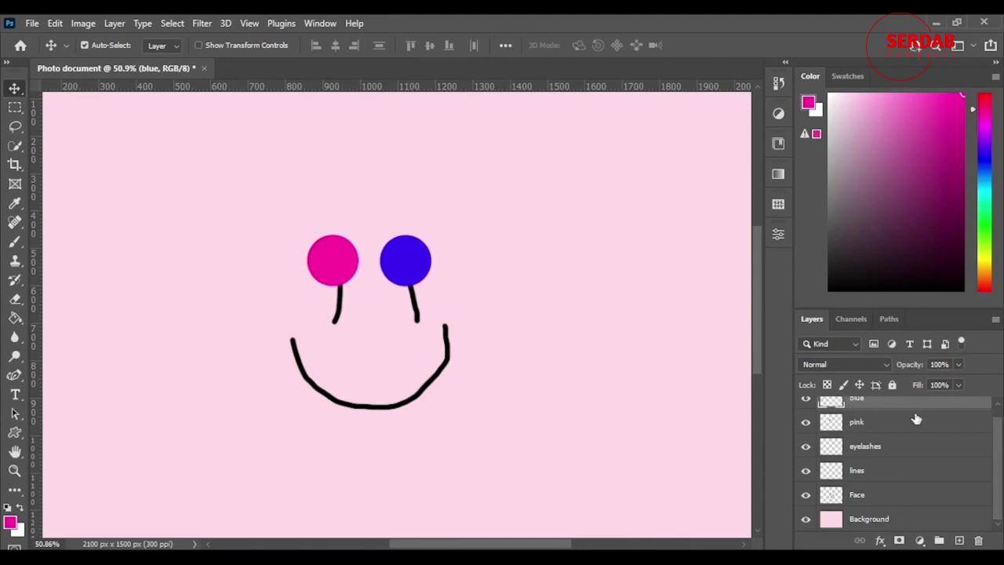
left_click(874, 499, "shift")
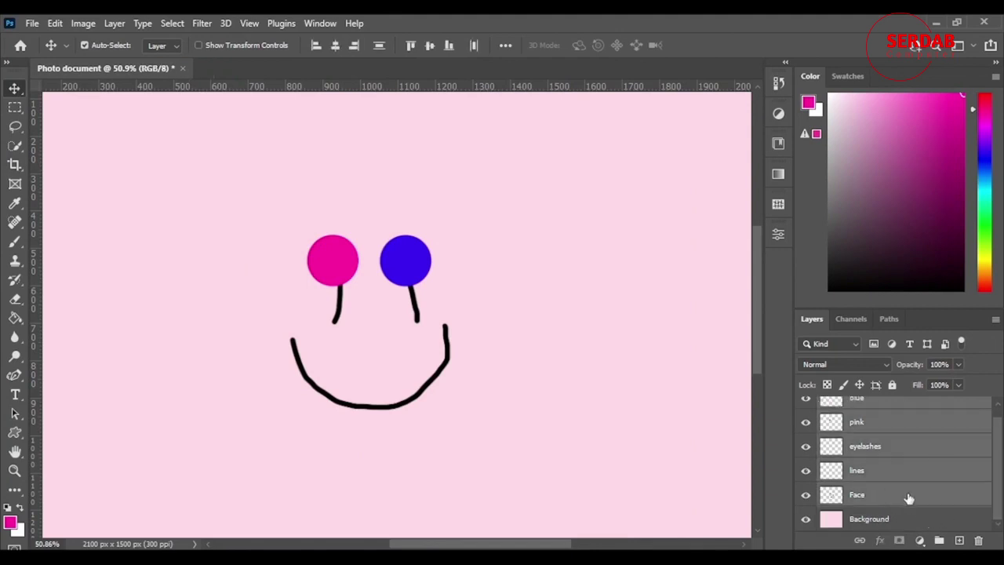
scroll(538, 395, "down", 2)
scroll(538, 394, "up", 4)
scroll(907, 481, "up", 1)
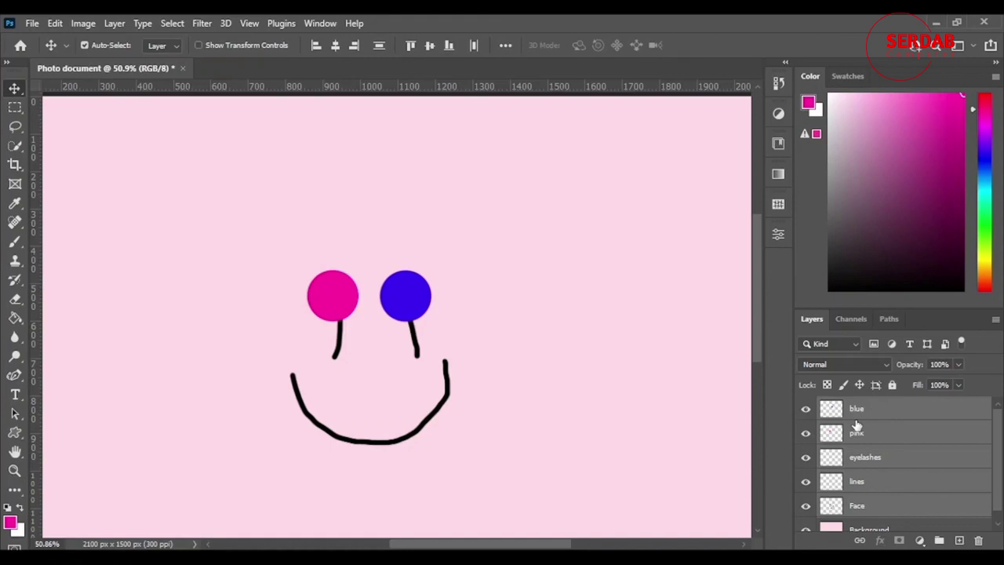
left_click(979, 541)
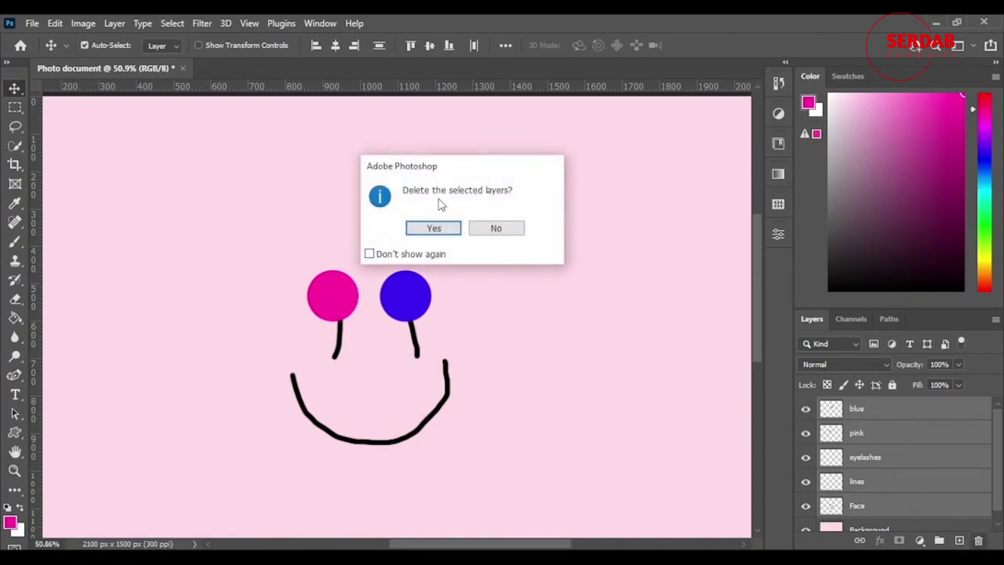
left_click(448, 234)
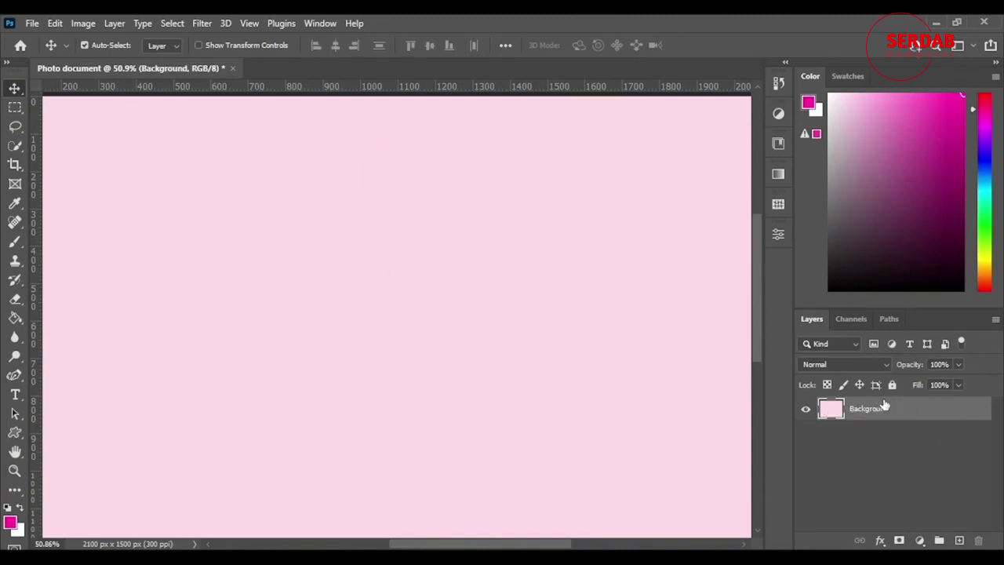
- Add five new empty layers above the Background
scroll(454, 432, "down", 2)
scroll(490, 464, "down", 3)
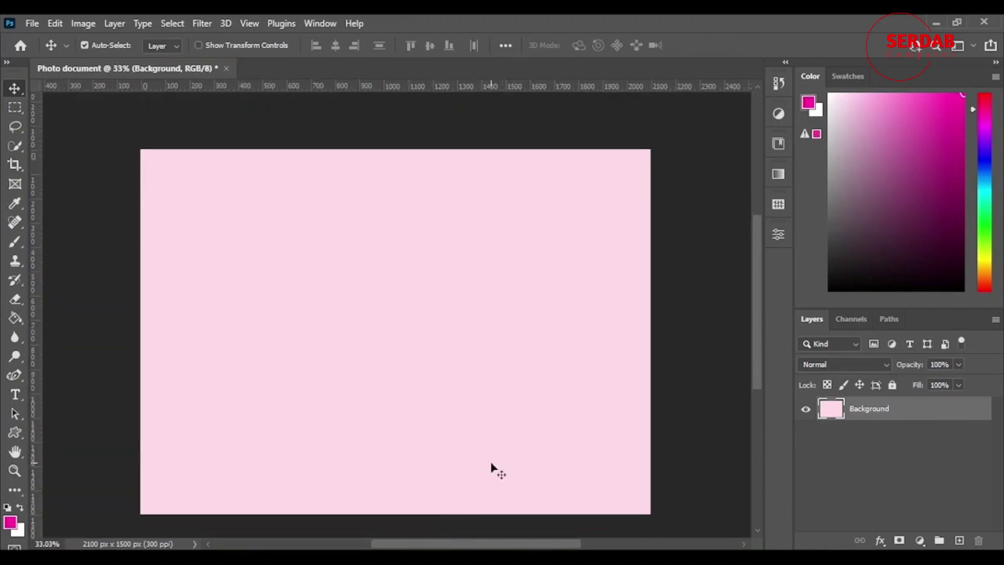
scroll(449, 466, "up", 1)
scroll(456, 461, "up", 1)
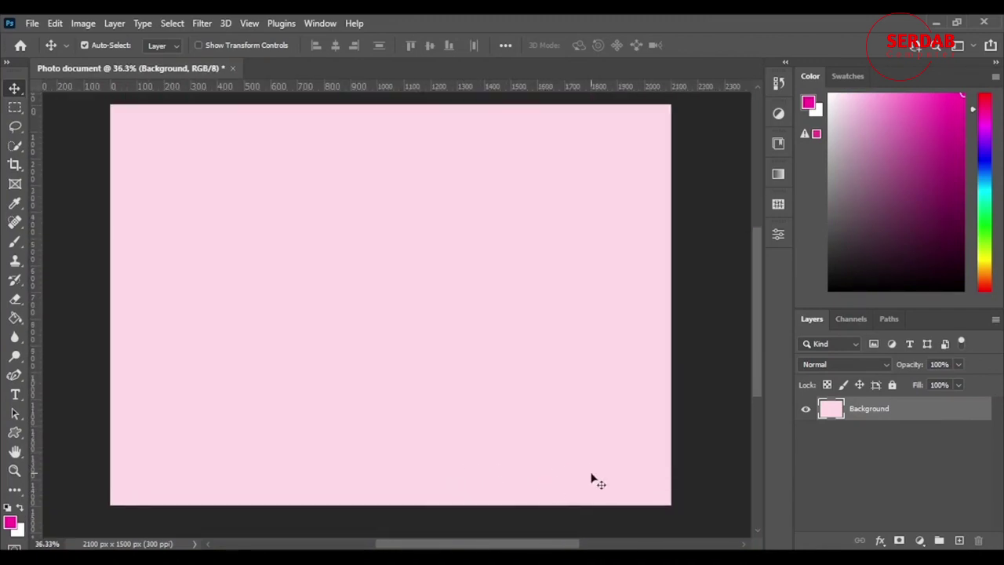
scroll(493, 379, "up", 1)
scroll(490, 379, "down", 1)
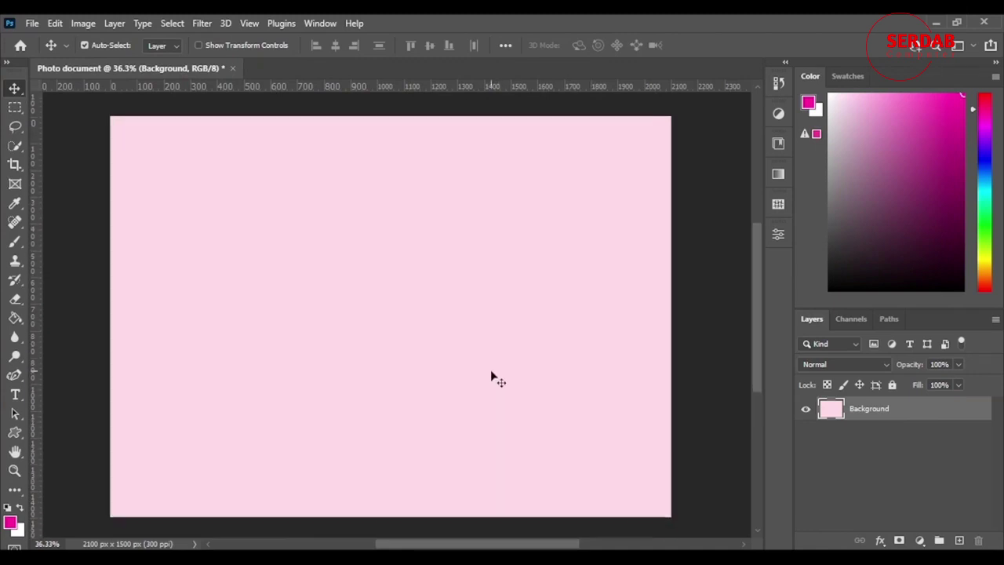
left_click(961, 541)
left_click(959, 541)
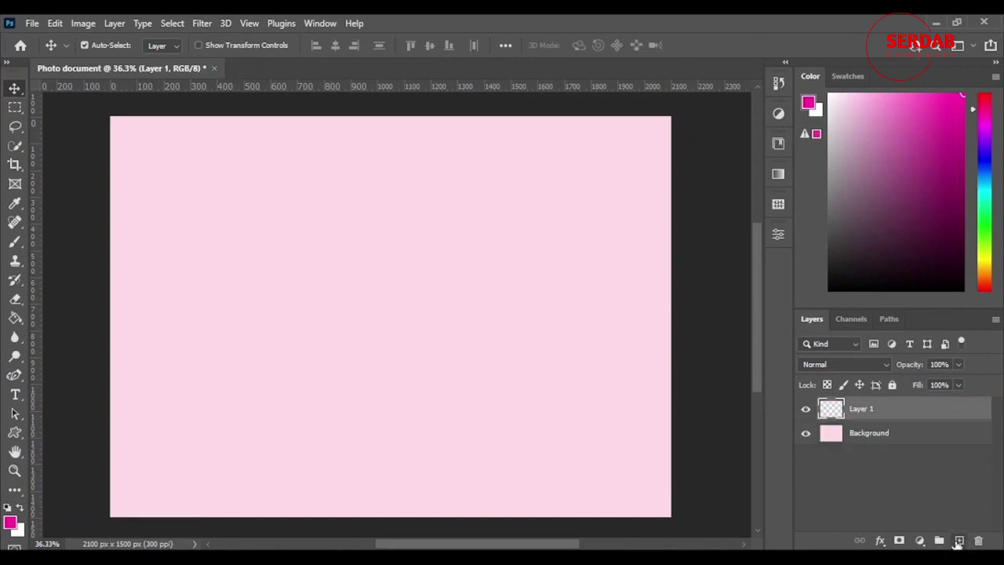
left_click(959, 542)
left_click(958, 542)
left_click(958, 542)
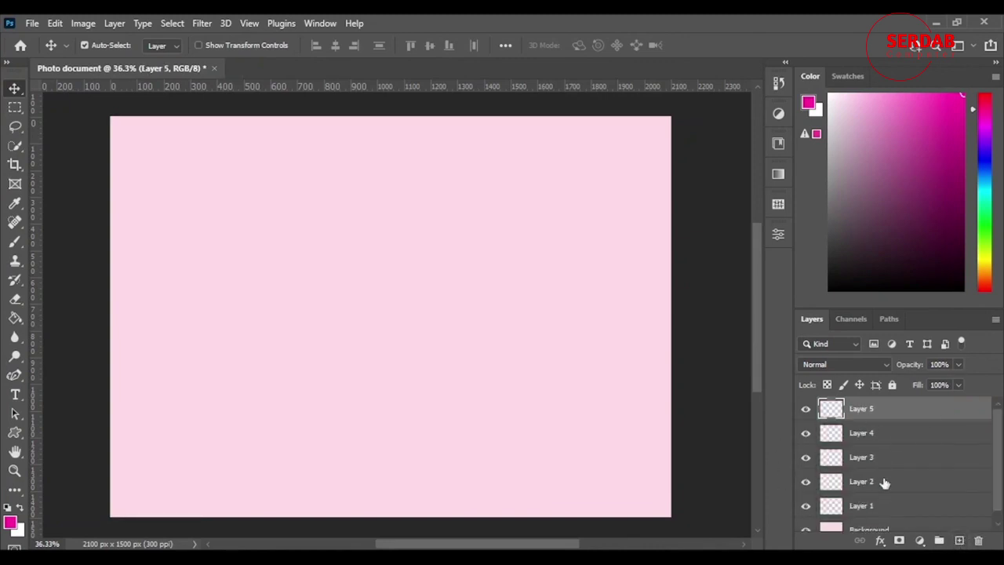
- Paint a wavy magenta brush stroke across the canvas to its right edge on Layer 5
scroll(884, 482, "down", 1)
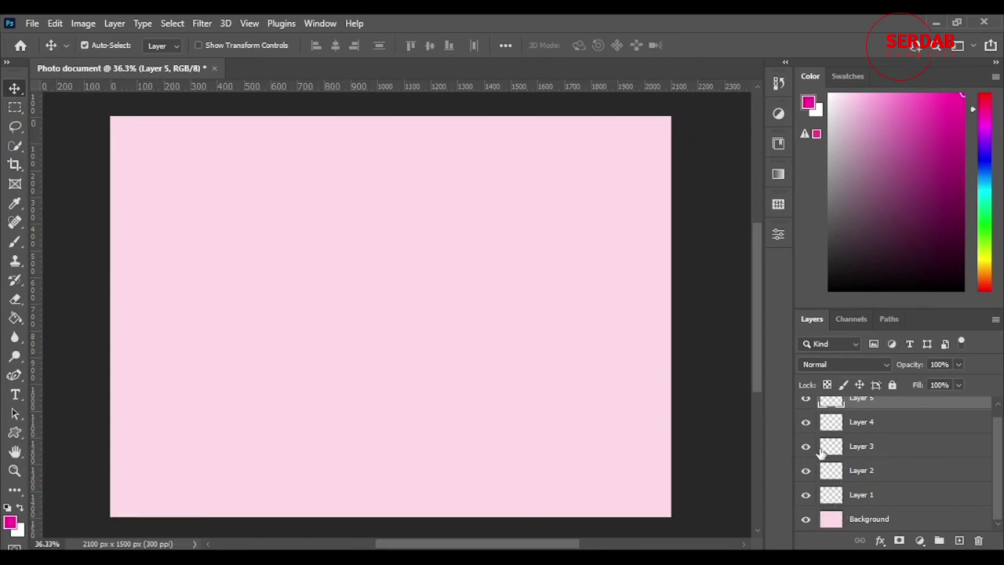
scroll(354, 365, "up", 2)
key("b")
scroll(305, 285, "down", 3)
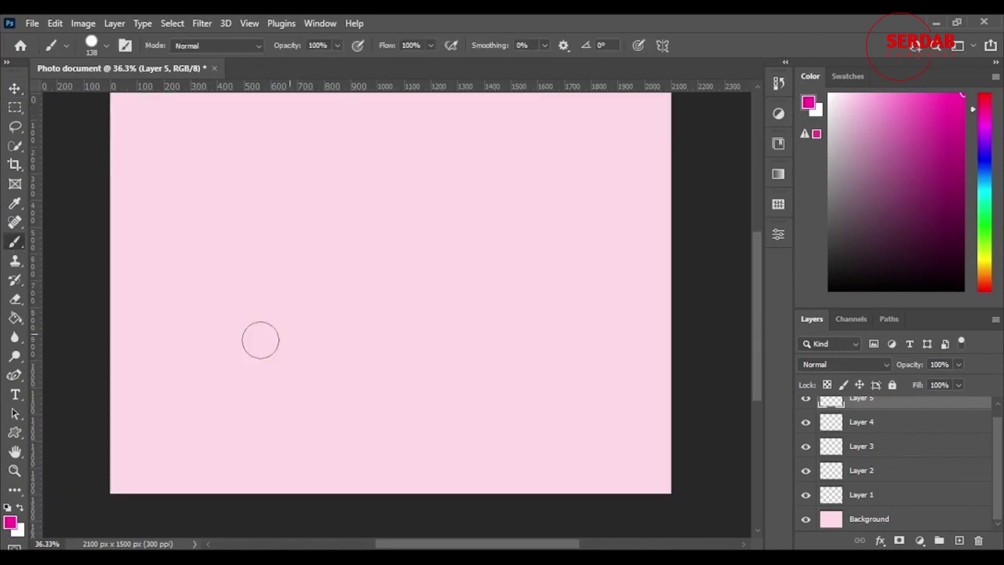
mouse_move(193, 359)
left_mouse_down()
mouse_move(622, 264)
mouse_move(829, 465)
left_mouse_up()
scroll(933, 467, "up", 1)
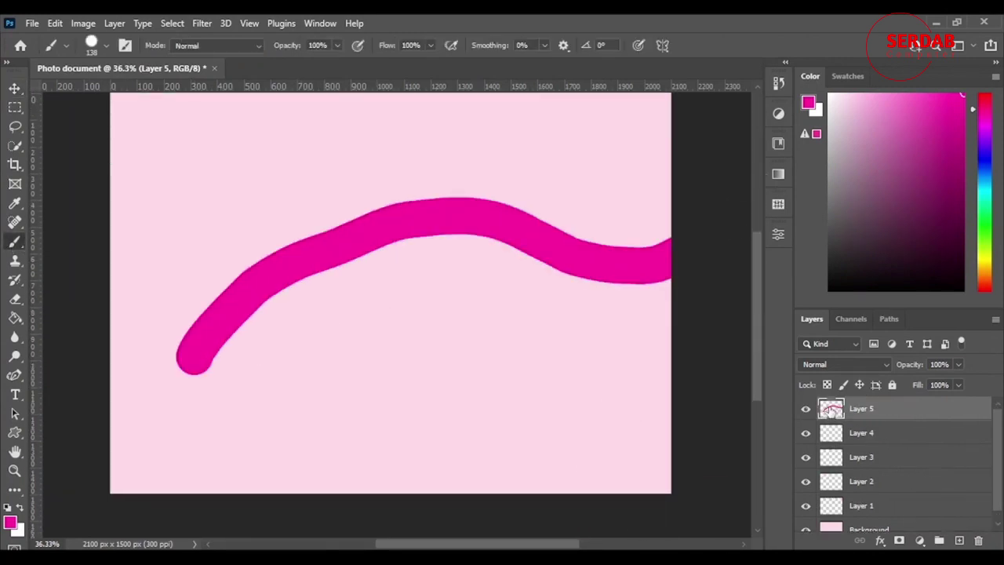
- Paint a muted purple stroke on Layer 2, curving from the canvas's upper left down to its lower right edge
left_click(836, 483)
left_click(903, 166)
mouse_move(212, 119)
left_mouse_down()
mouse_move(477, 233)
mouse_move(794, 439)
left_mouse_up()
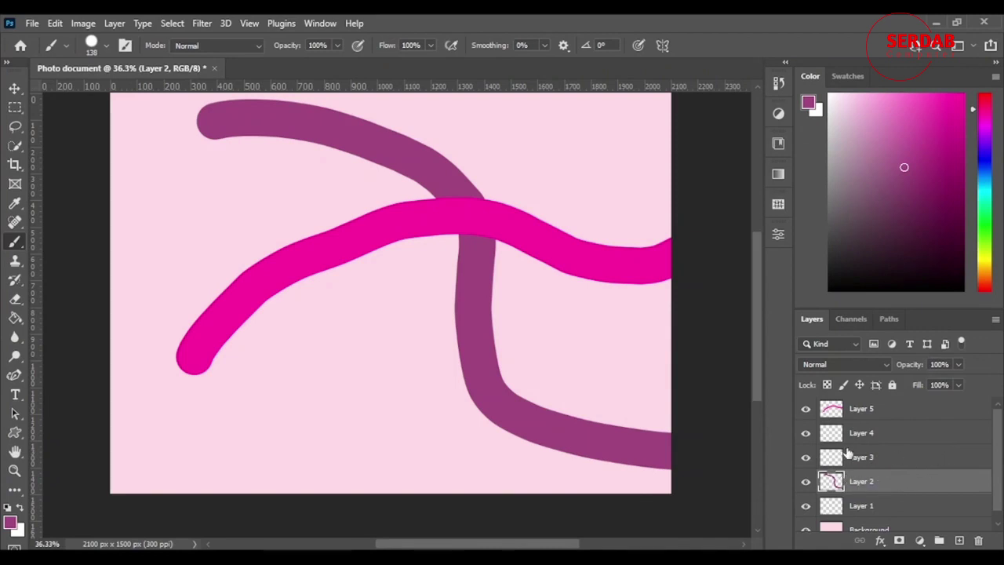
- Duplicate Layer 5 and move the copied magenta stroke down below the original one
left_click(865, 413)
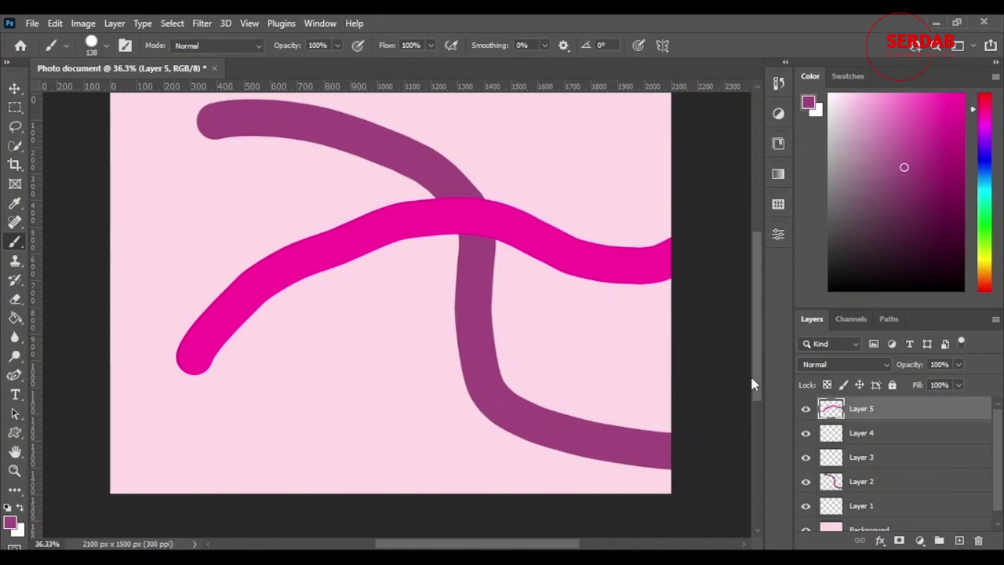
key("ctrl+j")
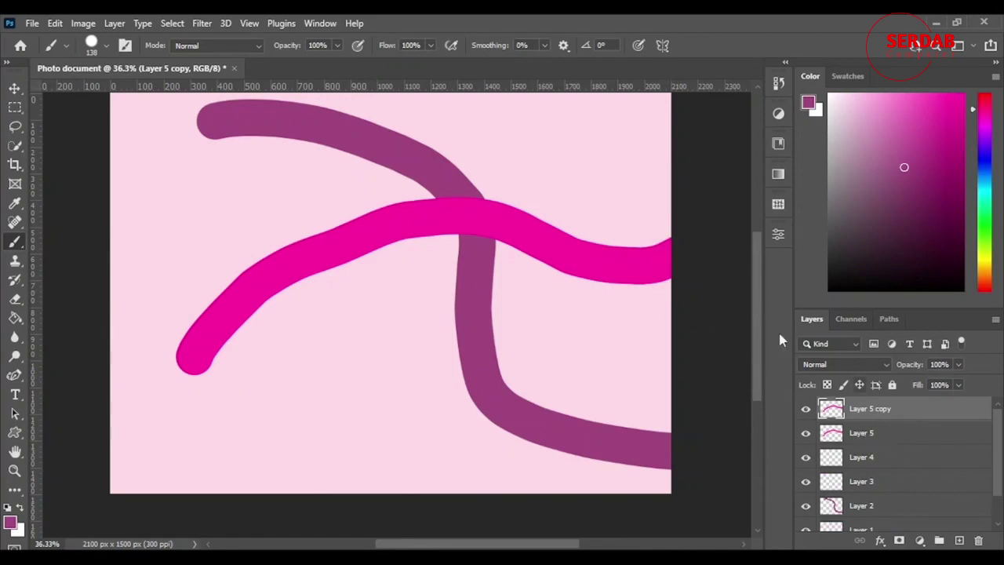
left_click(14, 87)
mouse_move(476, 230)
left_mouse_down()
mouse_move(447, 250)
mouse_move(448, 309)
mouse_move(352, 134)
mouse_move(447, 119)
mouse_move(464, 332)
mouse_move(462, 311)
left_mouse_up()
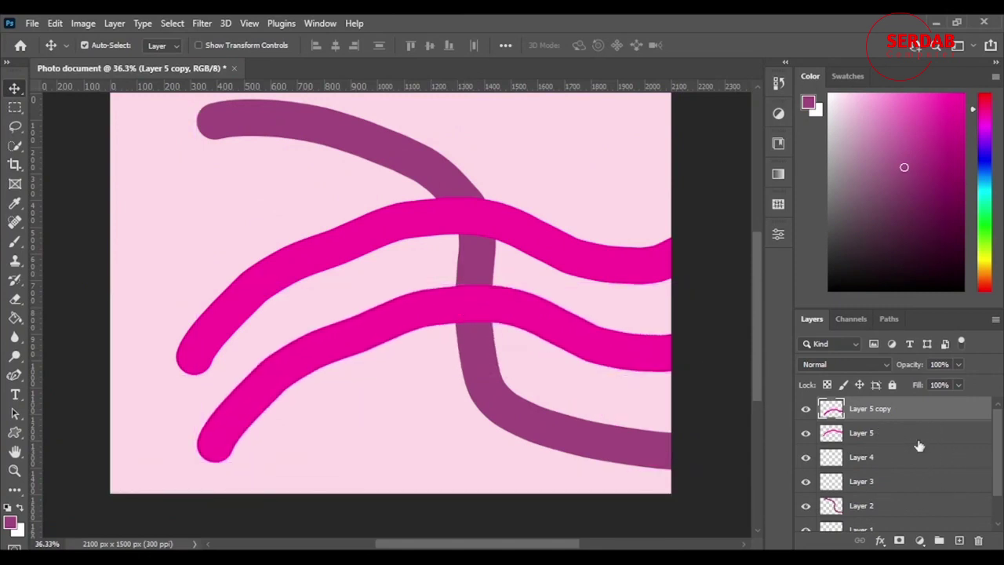
- Shift the copied magenta stroke up near the original, then back down, leaving it slightly further left
scroll(475, 343, "up", 3)
scroll(639, 372, "down", 1)
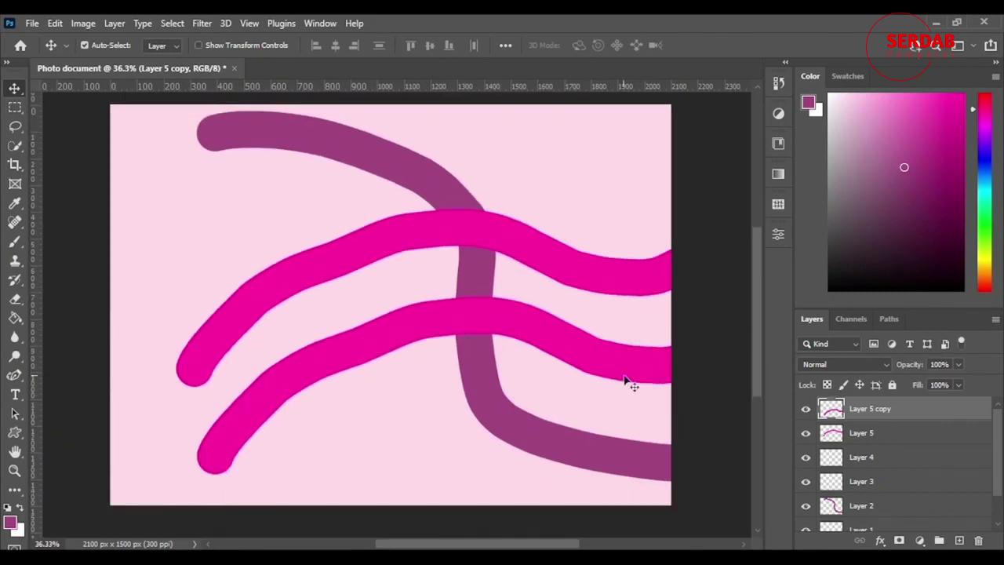
left_click_drag(622, 361, 617, 323)
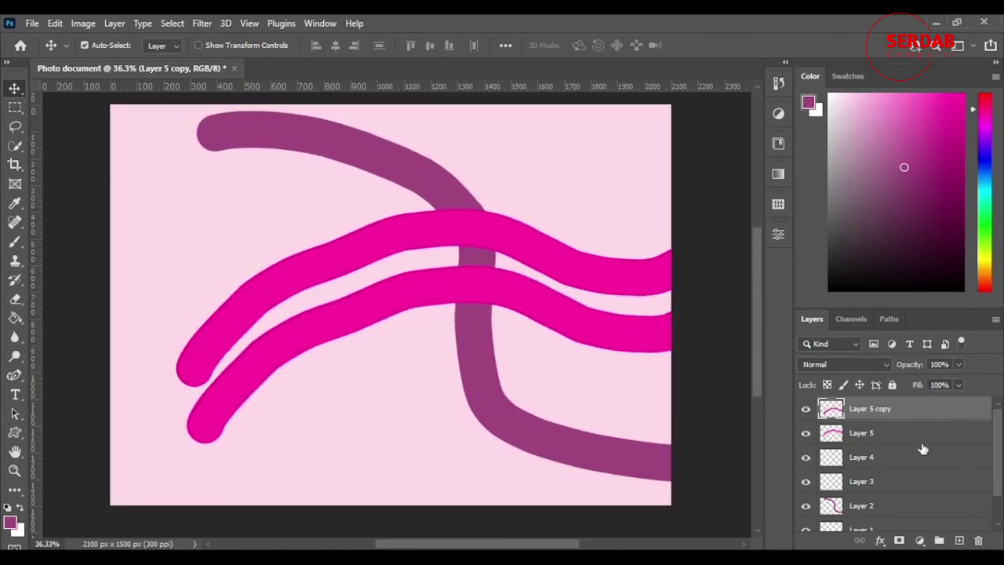
mouse_move(443, 298)
left_mouse_down()
mouse_move(459, 293)
mouse_move(461, 310)
left_mouse_up()
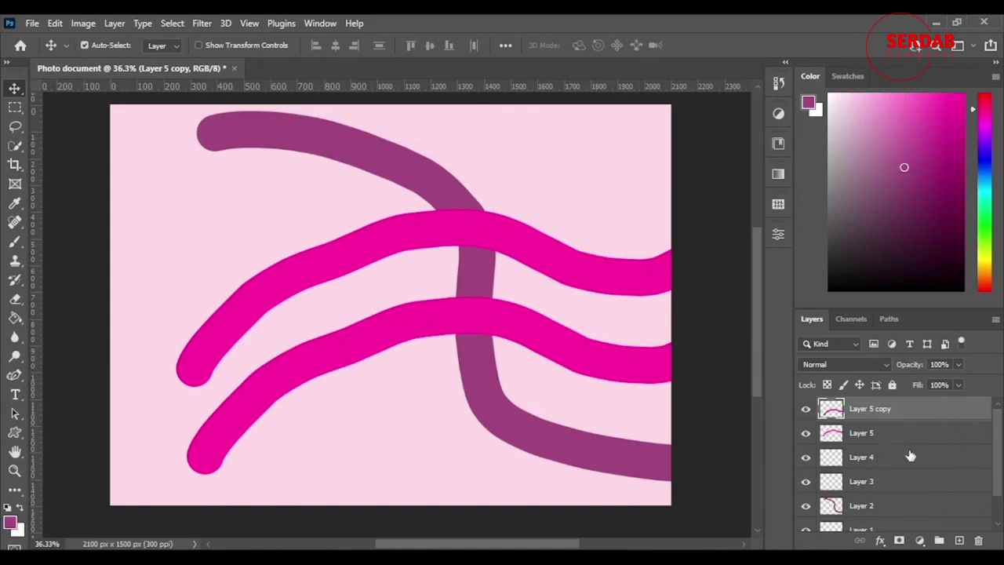
- Practise multi-layer selection with Layer 5 copy and Layer 5, and with the range from Layer 5 copy to Layer 1
left_click(878, 434, "shift")
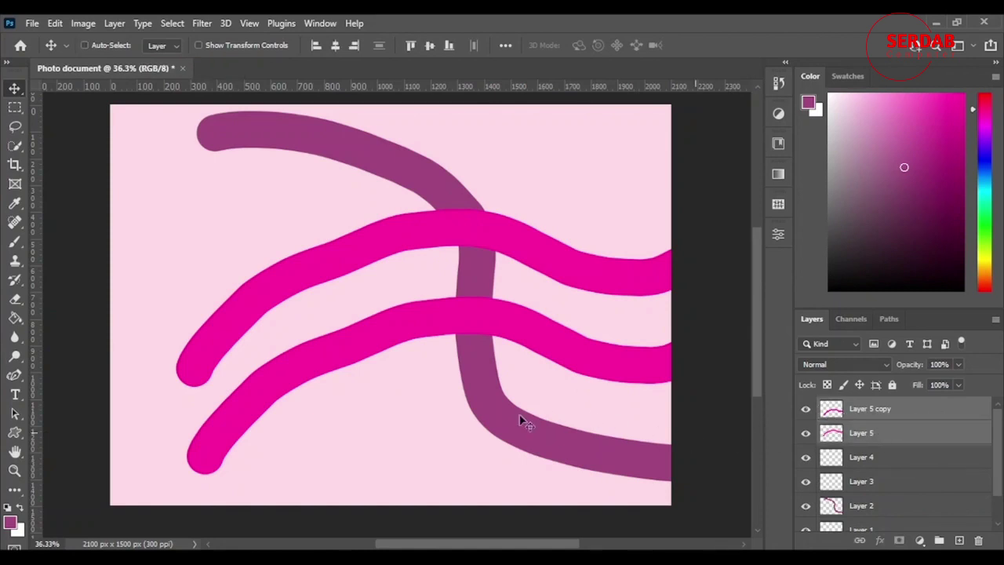
left_click(899, 411)
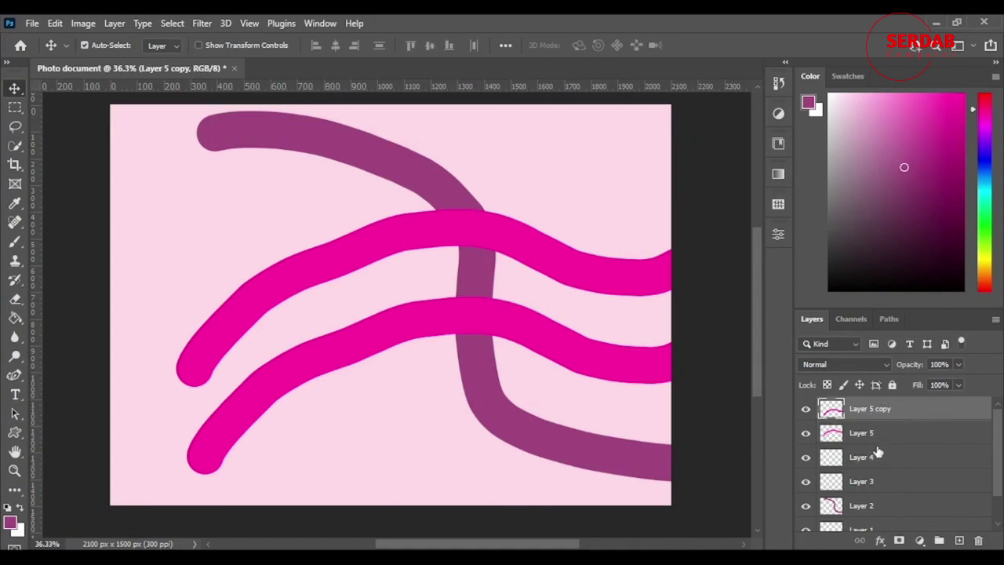
scroll(902, 433, "down", 2)
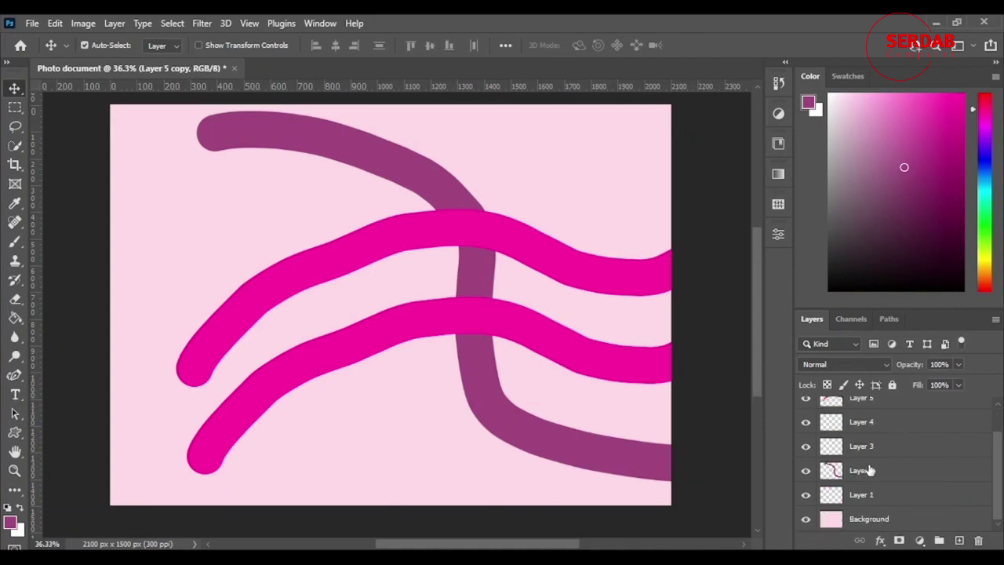
scroll(870, 470, "up", 2)
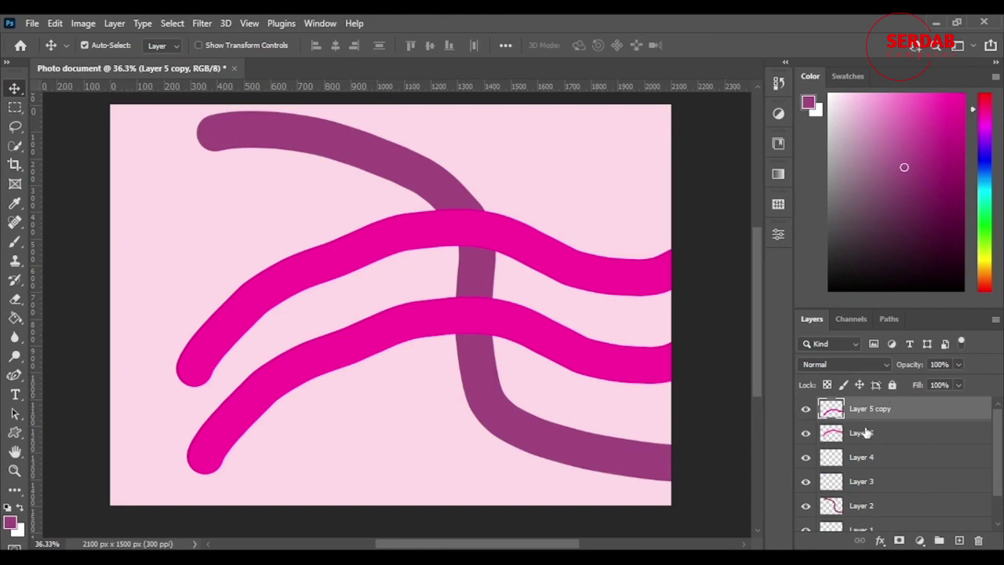
scroll(862, 432, "down", 2)
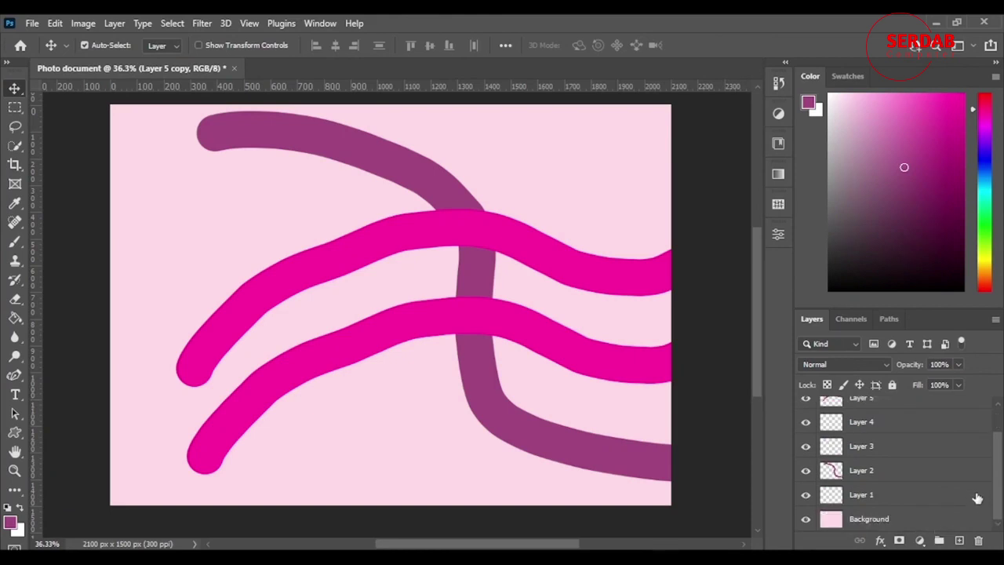
left_click(900, 498, "shift")
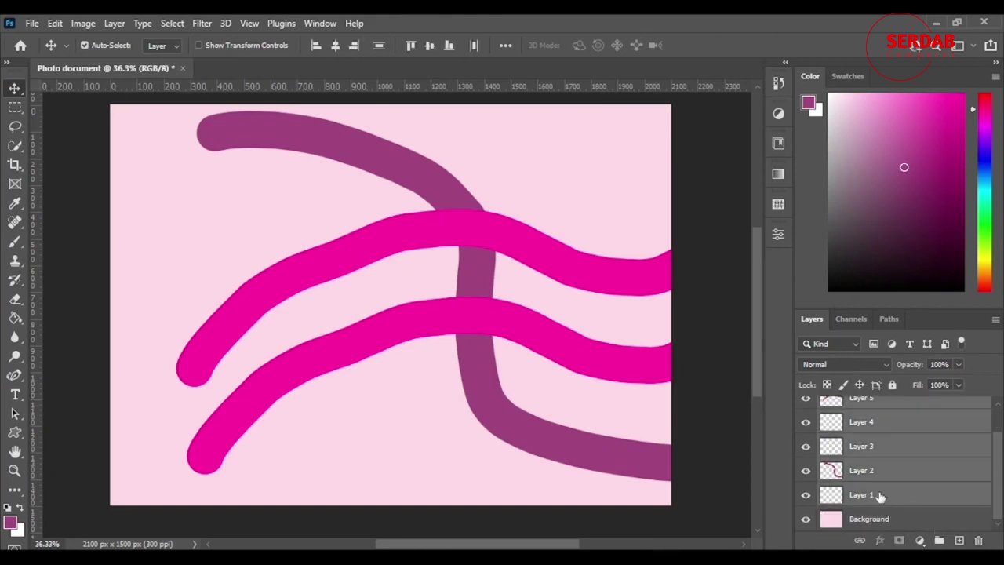
scroll(871, 474, "up", 2)
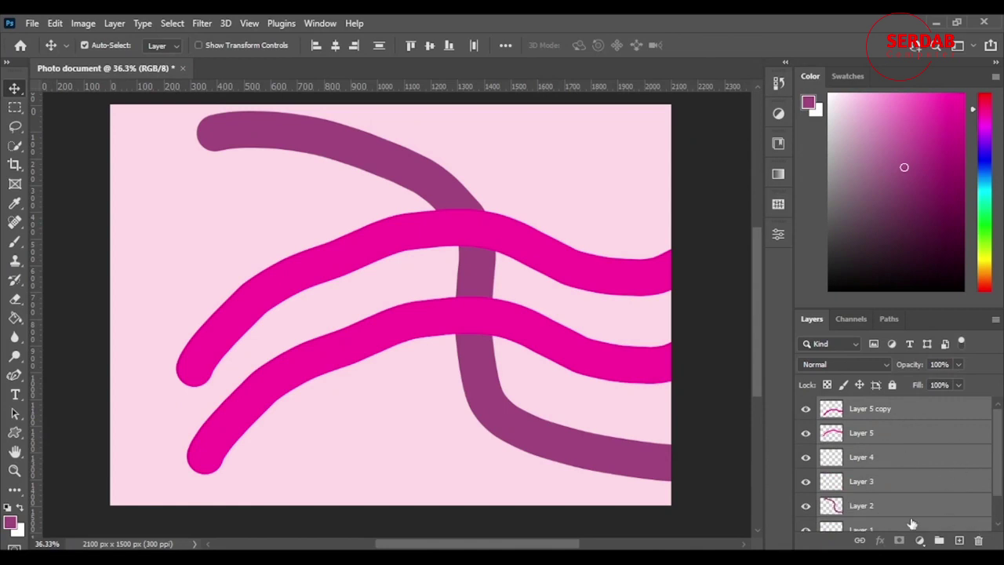
scroll(913, 517, "down", 2)
scroll(930, 474, "up", 2)
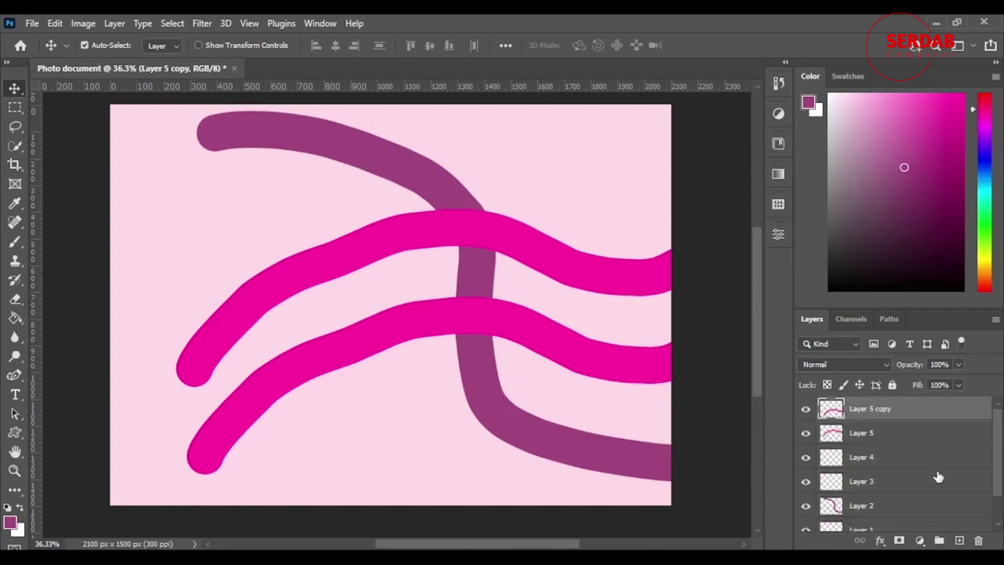
- Put Layer 5 copy and Layer 5 together into a new layer group
left_click(882, 440, "shift")
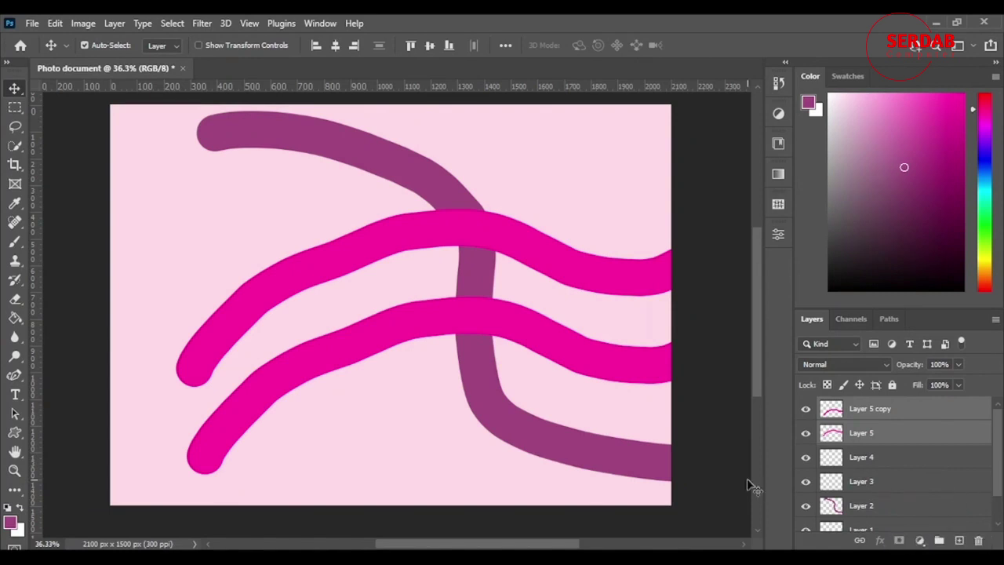
left_click(939, 540)
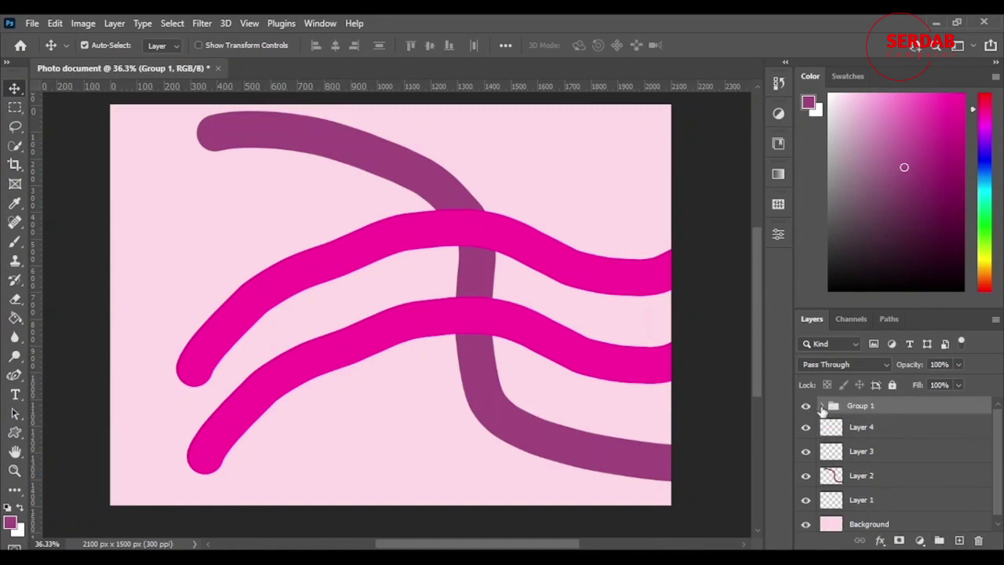
- Inspect the contents of Group 1, collapse it, and toggle the whole group's visibility off and on
left_click(822, 405)
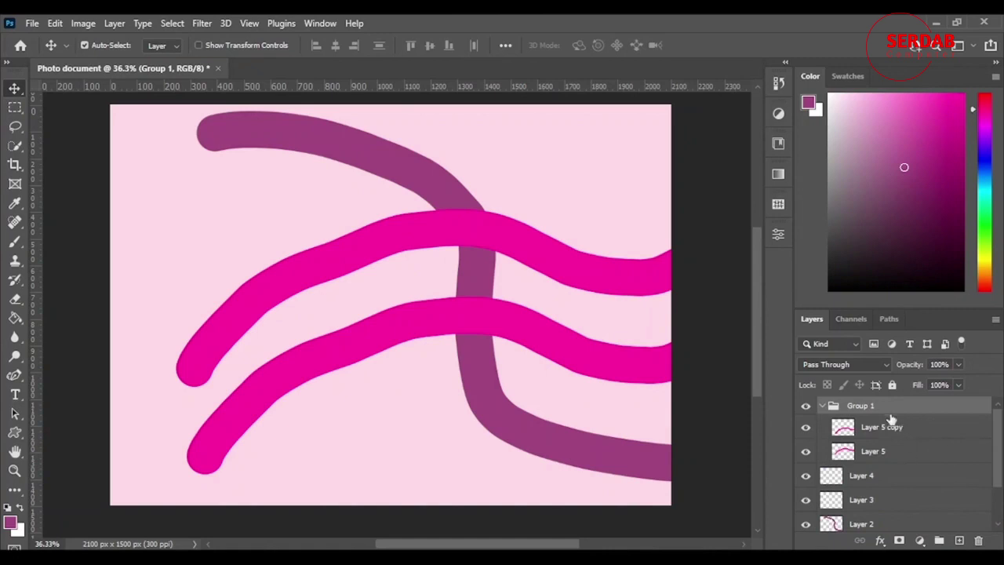
left_click(822, 406)
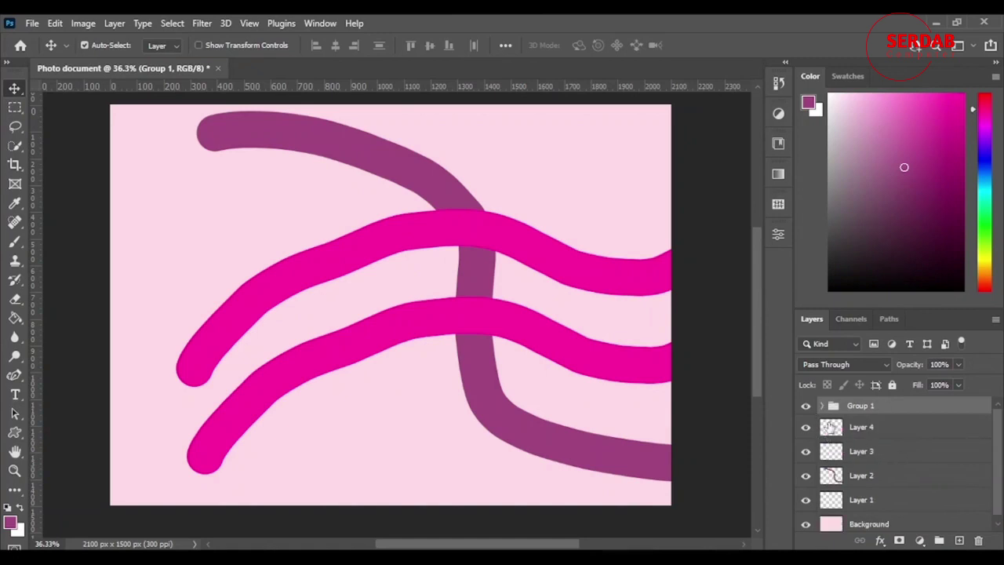
left_click(806, 407)
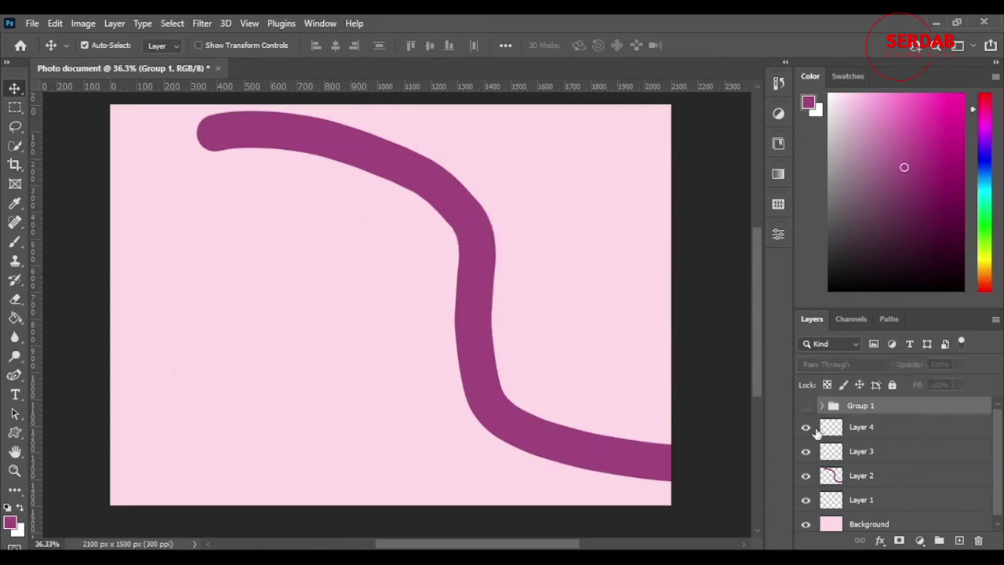
left_click(806, 406)
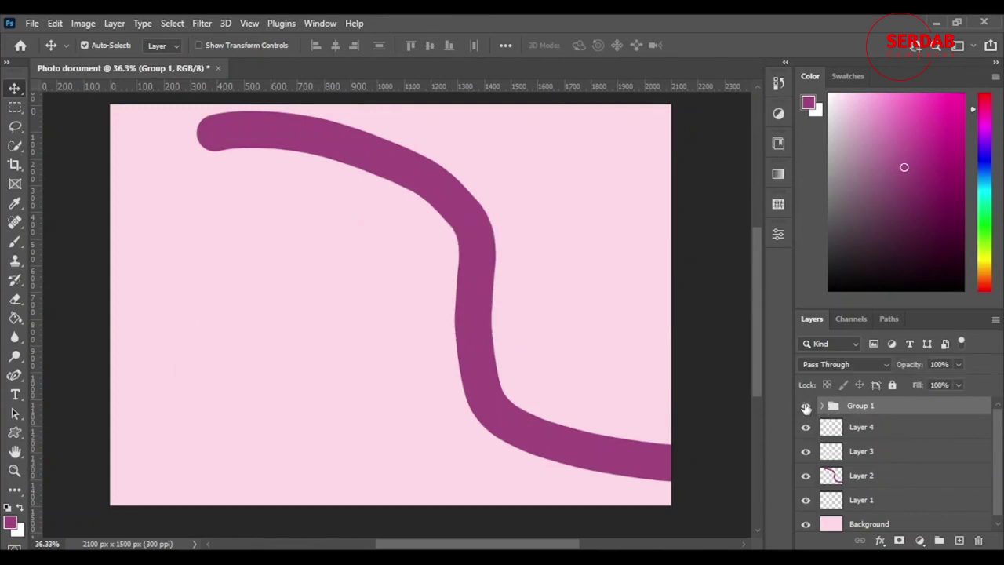
- Expand Group 1 and toggle the visibility of Layer 5 copy, Layer 5 and the whole group off and on
left_click(823, 405)
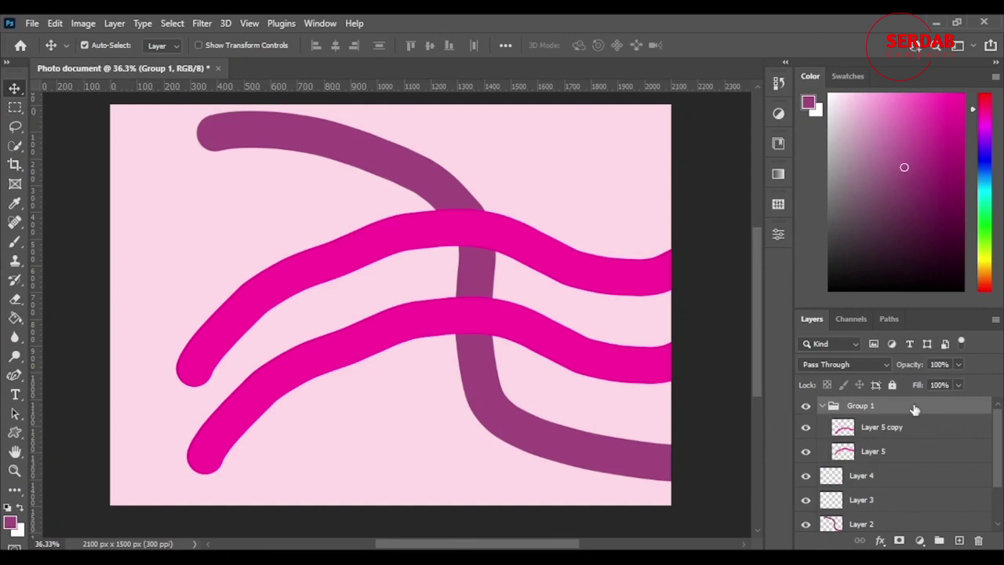
left_click(804, 427)
left_click(806, 428)
left_click(805, 453)
left_click(806, 453)
left_click(806, 407)
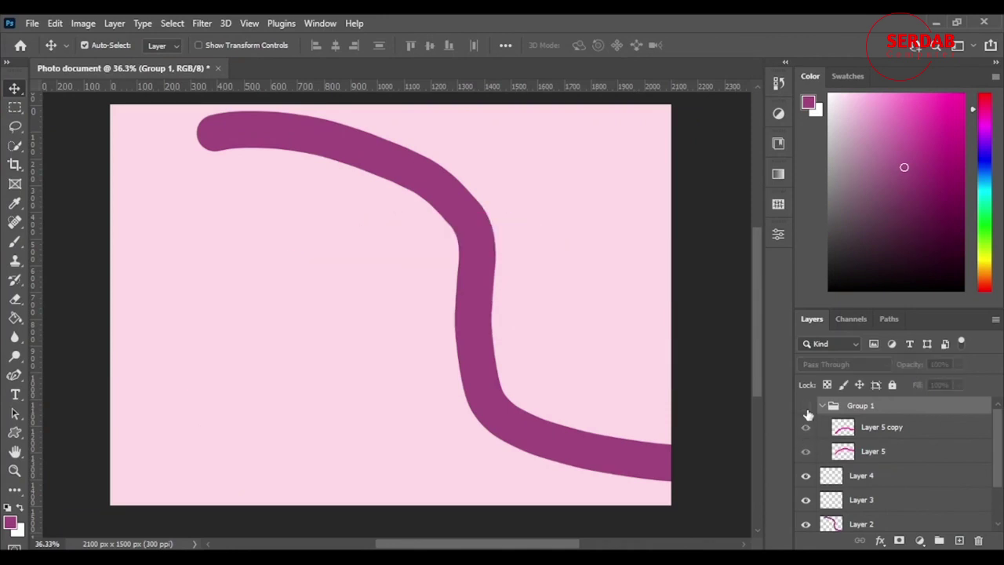
left_click(807, 407)
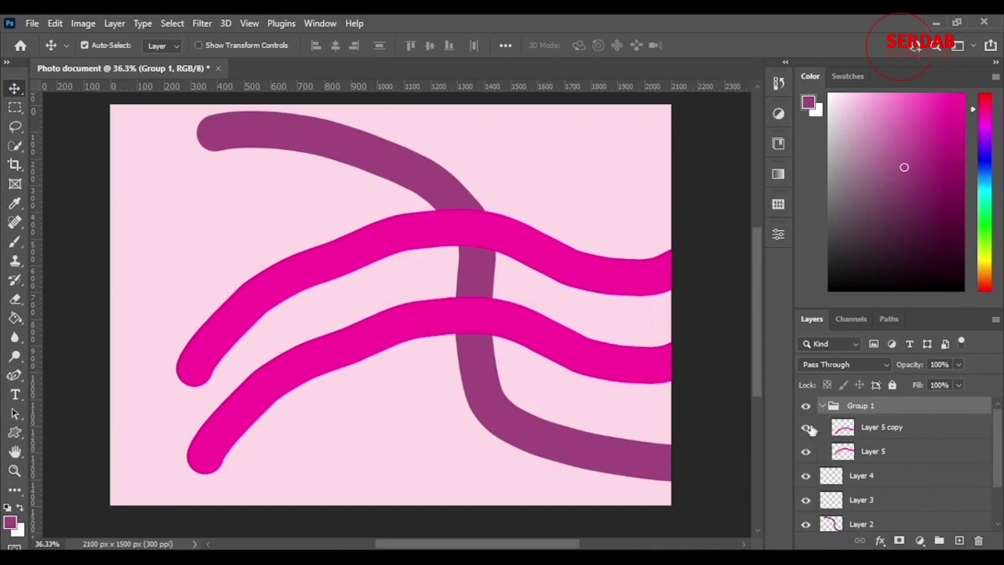
- Rename Group 1 as "pink lines" and collapse it
double_click(860, 406)
type("c")
type("ink lines")
key("Return")
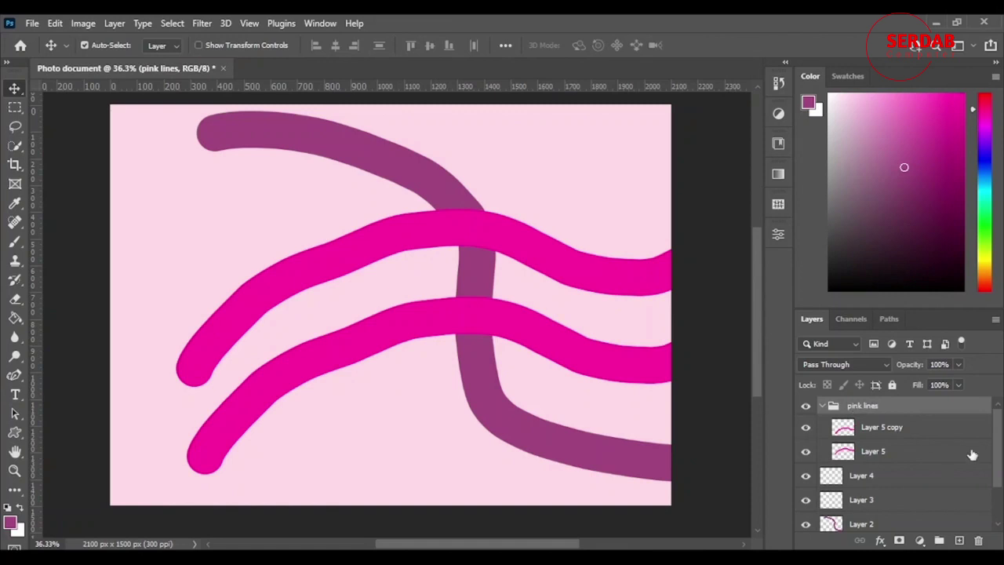
left_click(822, 408)
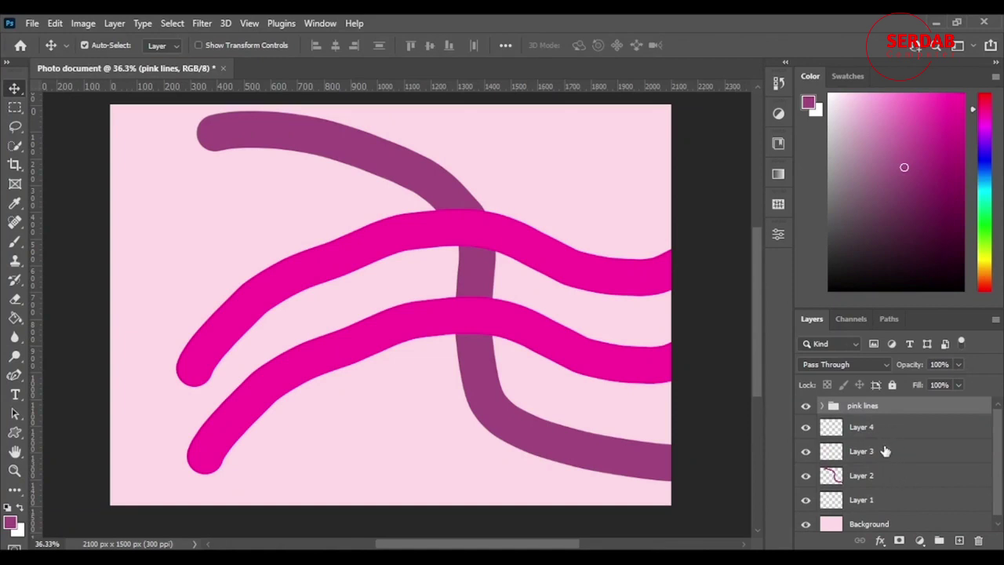
- Hide the pink lines group and Layer 2, and paint a thick blue horizontal brush stroke about 518 px wide on Layer 3
left_click(805, 406)
left_click(805, 476)
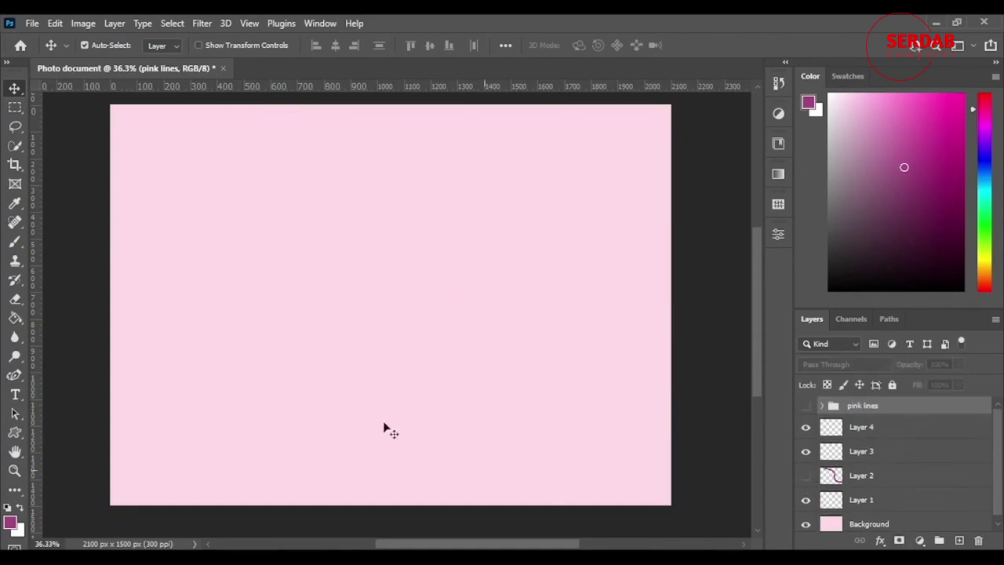
left_click(15, 241)
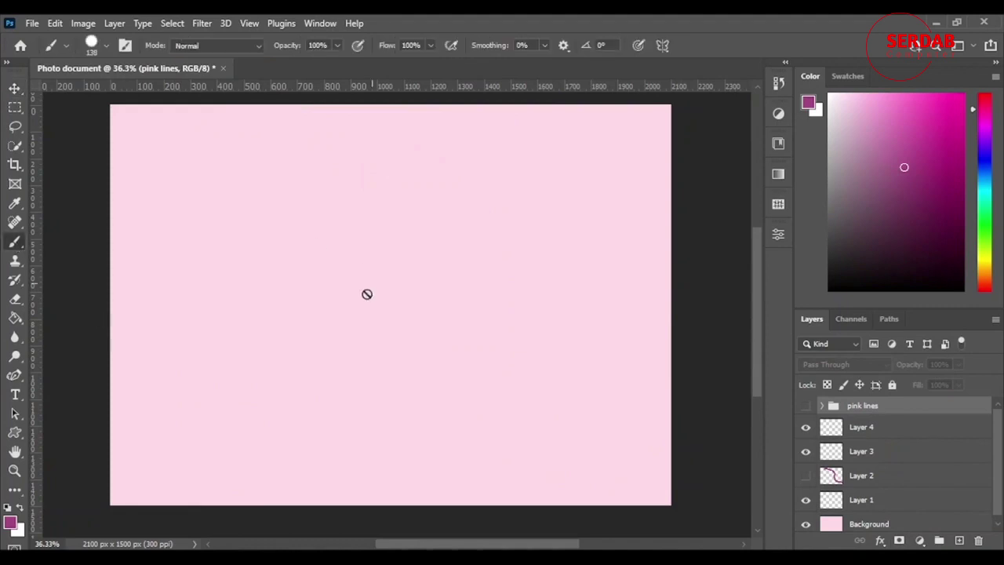
left_click(896, 429)
left_click(923, 449)
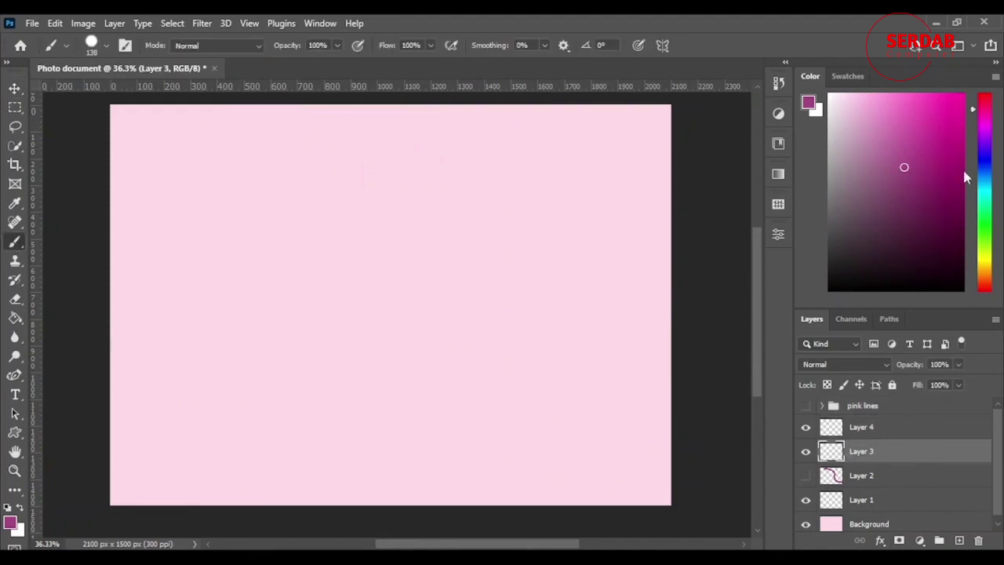
mouse_move(985, 174)
left_mouse_down()
mouse_move(985, 188)
mouse_move(985, 169)
left_mouse_up()
left_click_drag(938, 127, 977, 82)
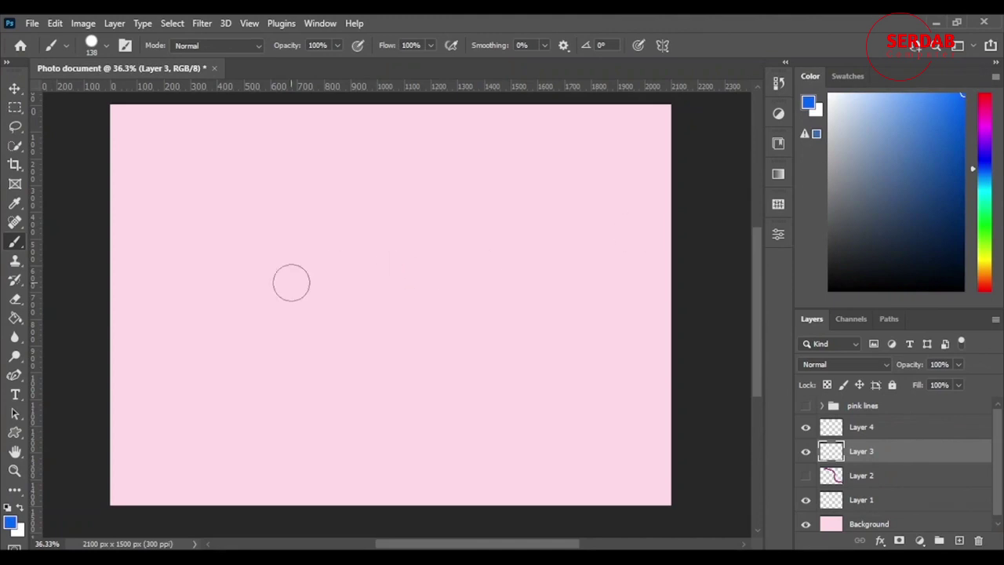
mouse_move(291, 241)
left_mouse_down()
mouse_move(358, 235)
mouse_move(338, 229)
mouse_move(500, 234)
left_mouse_up()
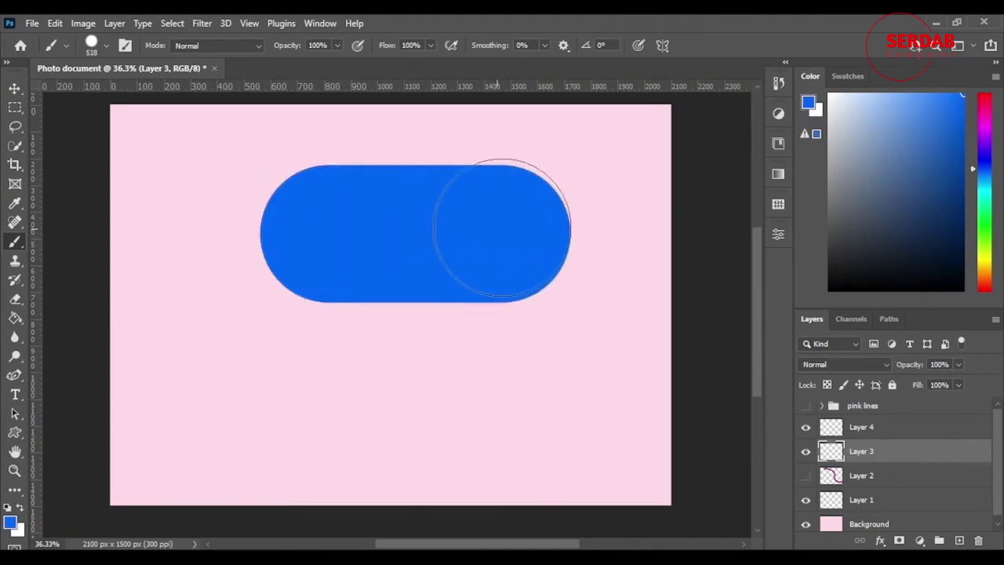
- Paint a thick yellow horizontal brush stroke on Layer 4, directly below the blue one
left_click(894, 430)
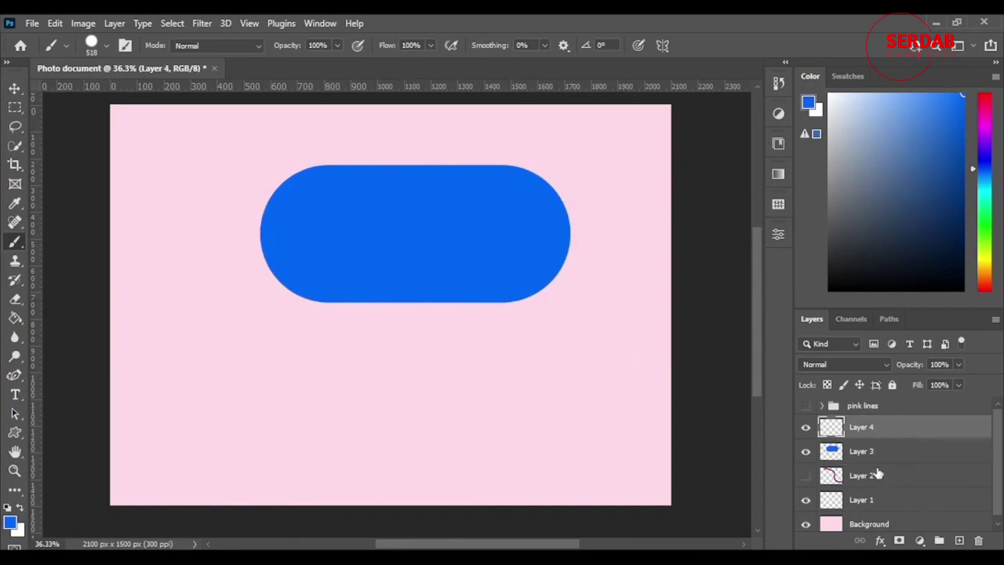
left_click(985, 264)
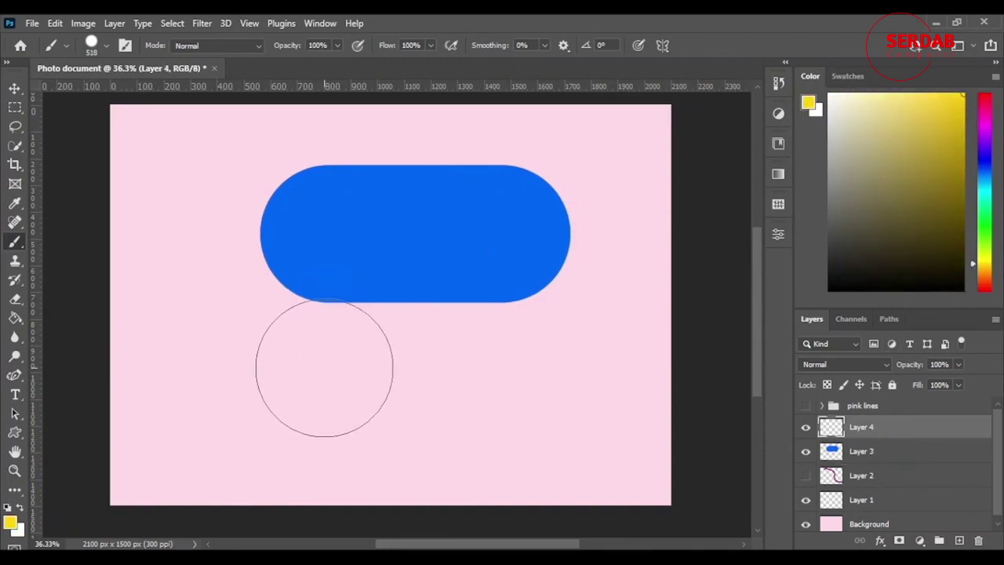
left_click_drag(330, 370, 511, 384)
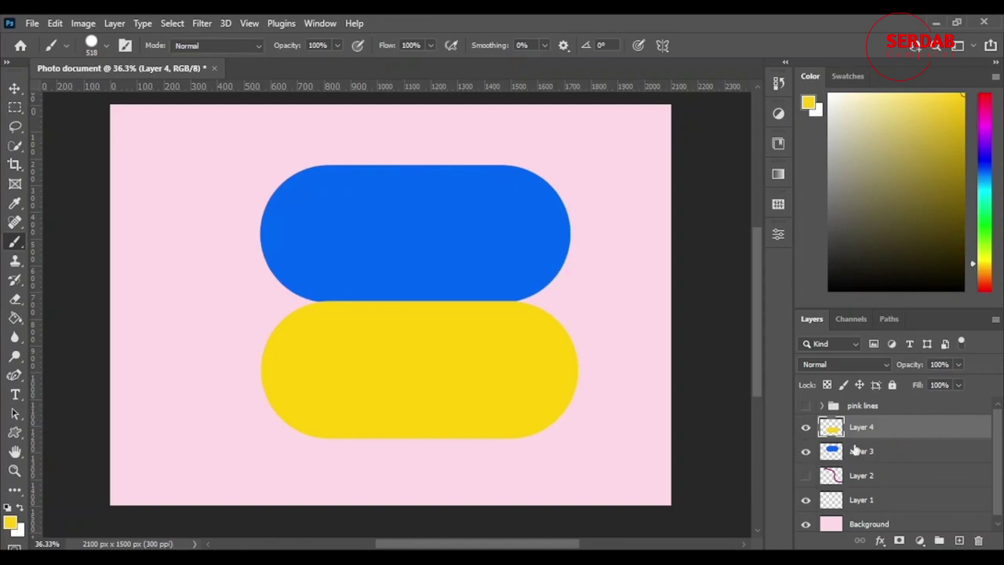
- Merge Layer 4 and Layer 3 into one layer and shift the combined blue and yellow shapes slightly left and up
left_click(898, 452, "shift")
right_click(901, 425)
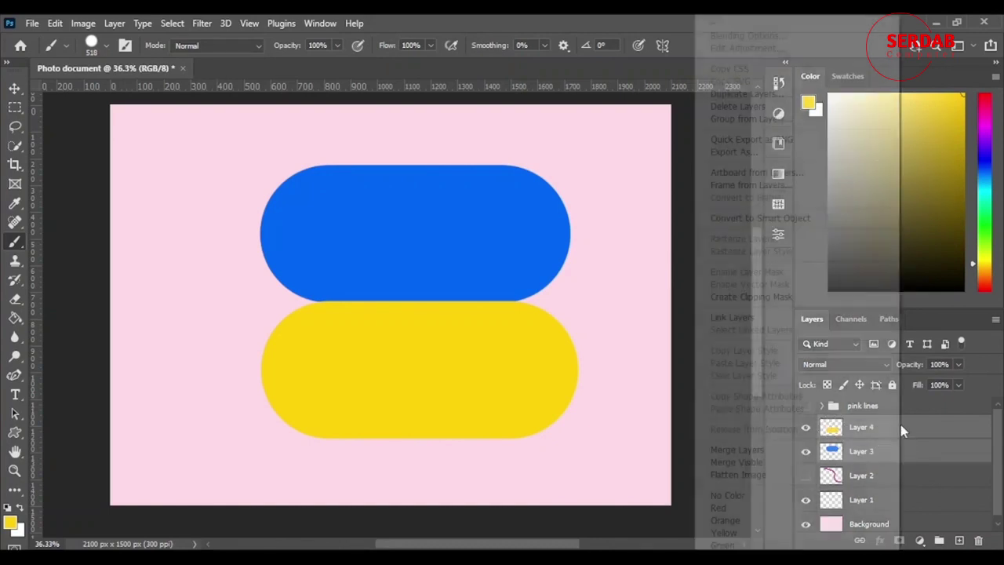
left_click(755, 450)
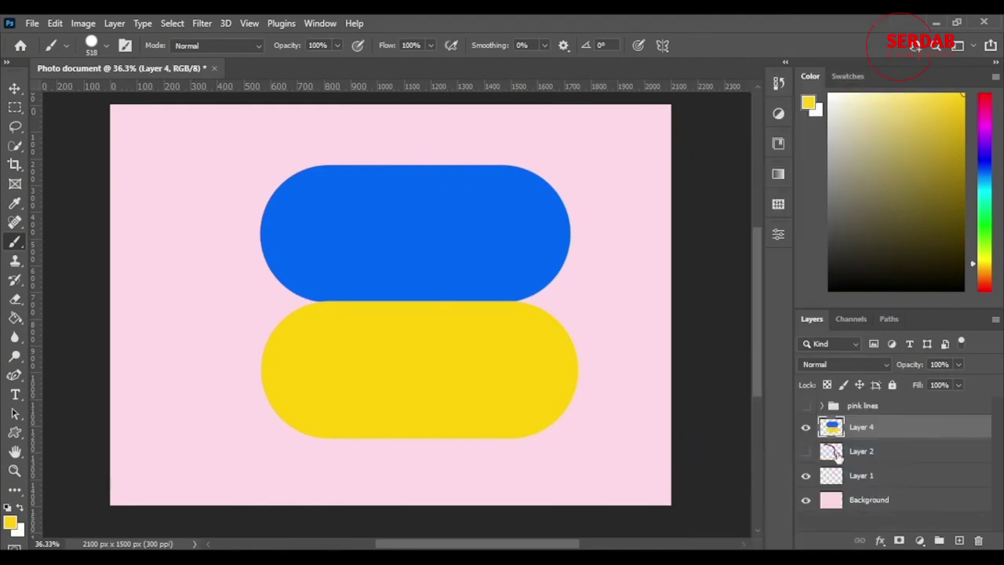
left_click(15, 91)
mouse_move(425, 220)
left_mouse_down()
mouse_move(372, 305)
mouse_move(365, 222)
mouse_move(429, 213)
left_mouse_up()
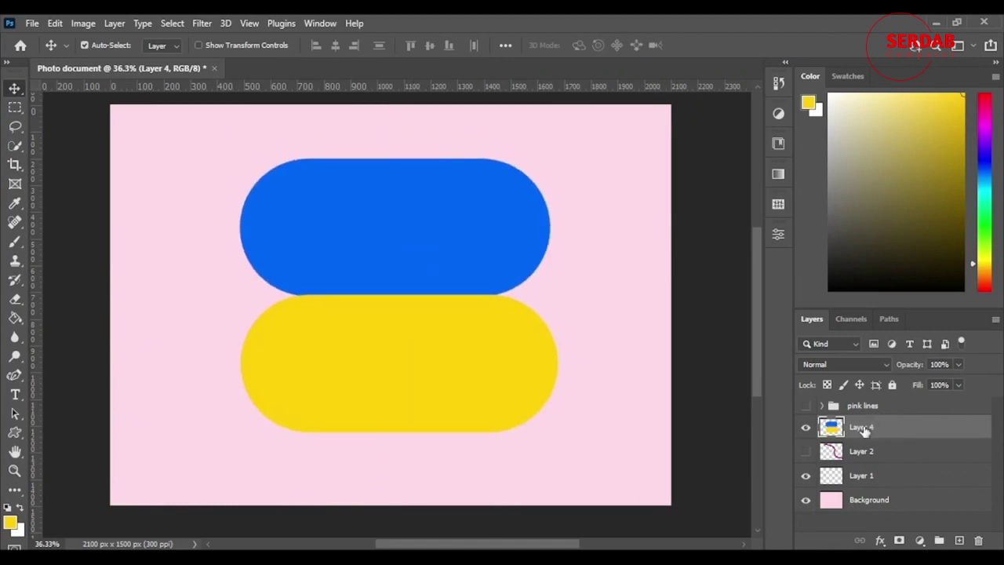
- Rename the merged layer "blue nd yellow", check its visibility, and show Layer 2 and the pink lines group again
double_click(861, 426)
type("blue nd yellow")
key("Return")
left_click(806, 427)
left_click(806, 427)
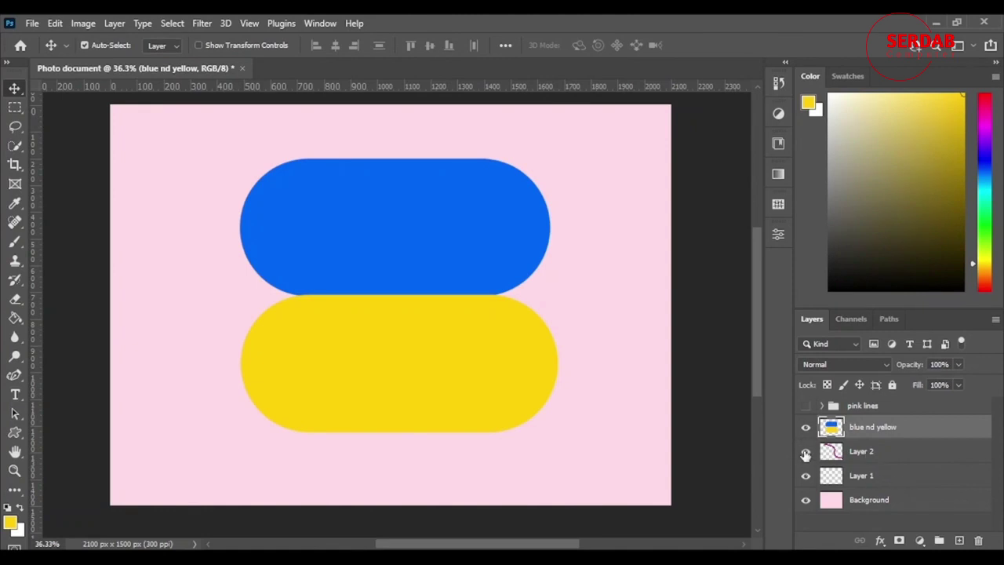
left_click(806, 452)
left_click(805, 405)
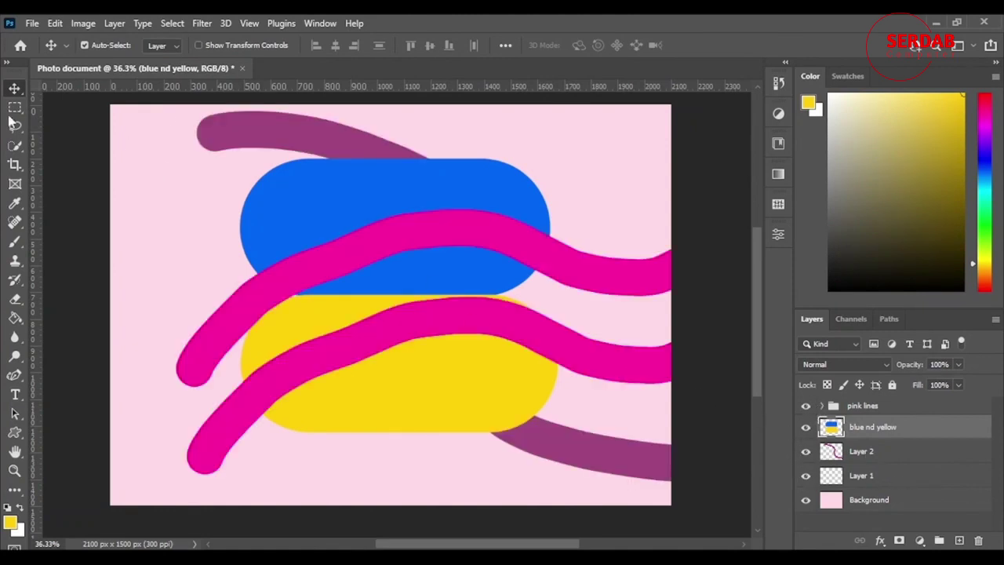
- Shift the purple stroke slightly to the right, put its Layer 2 into the pink lines group, and expand the group
mouse_move(862, 453)
left_mouse_down()
mouse_move(862, 403)
mouse_move(871, 407)
left_mouse_up()
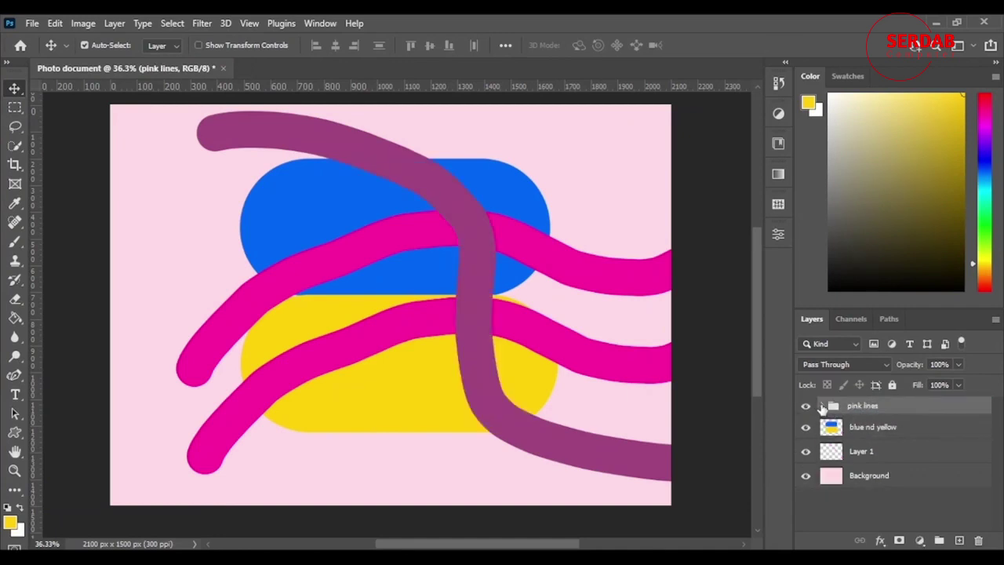
key("ctrl+z")
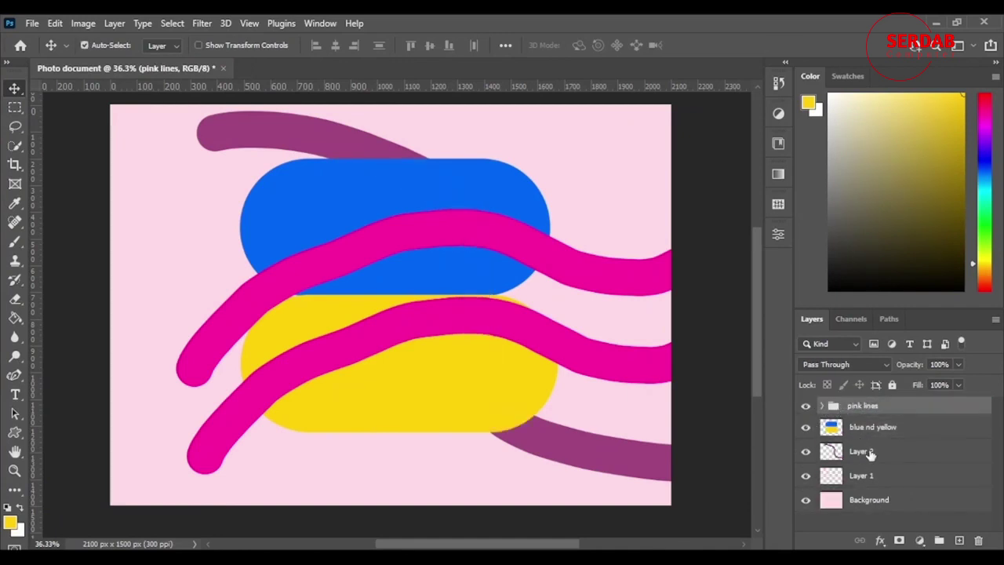
mouse_move(324, 134)
left_mouse_down()
mouse_move(251, 167)
mouse_move(356, 165)
mouse_move(336, 156)
mouse_move(376, 127)
mouse_move(355, 139)
left_mouse_up()
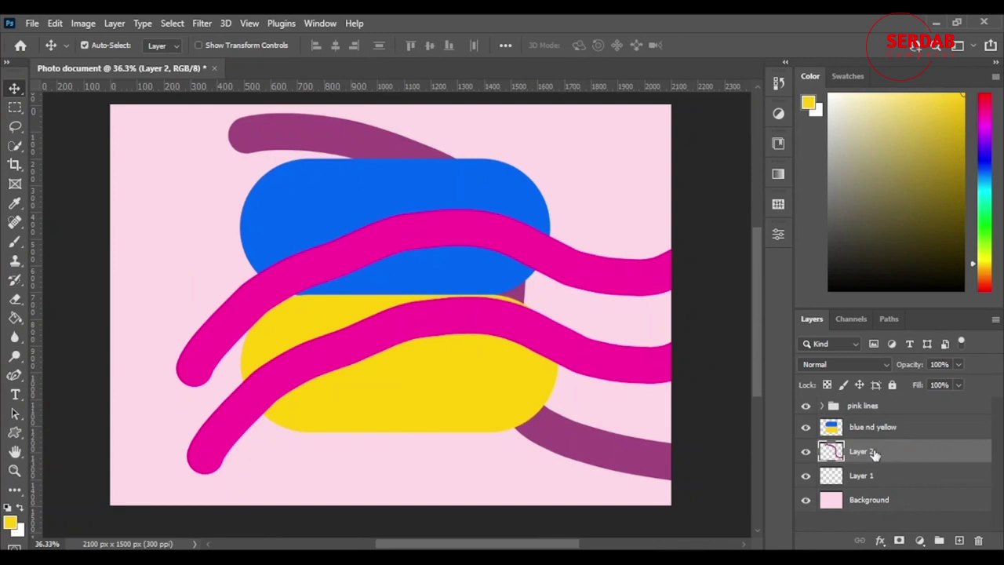
left_click_drag(872, 453, 859, 406)
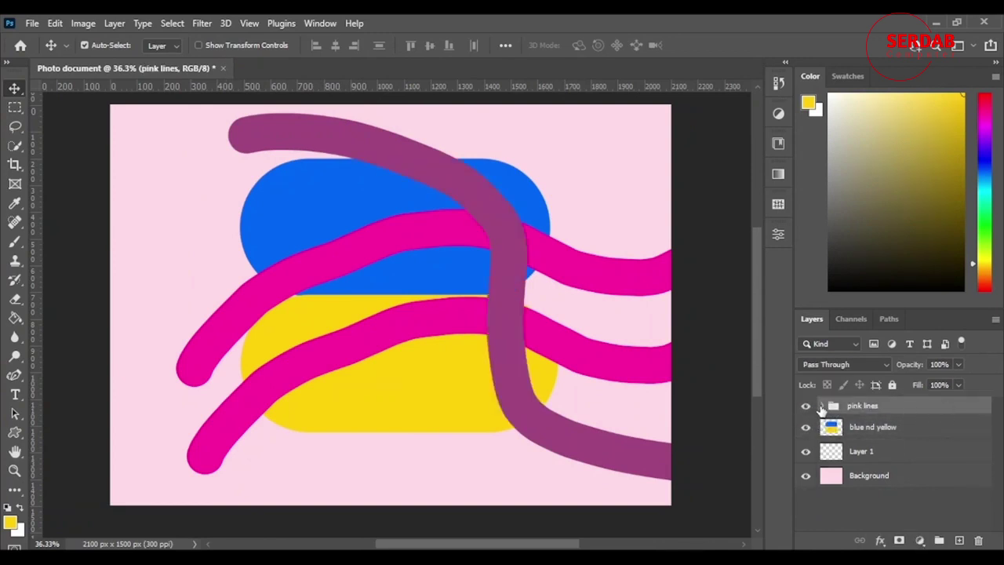
left_click(821, 406)
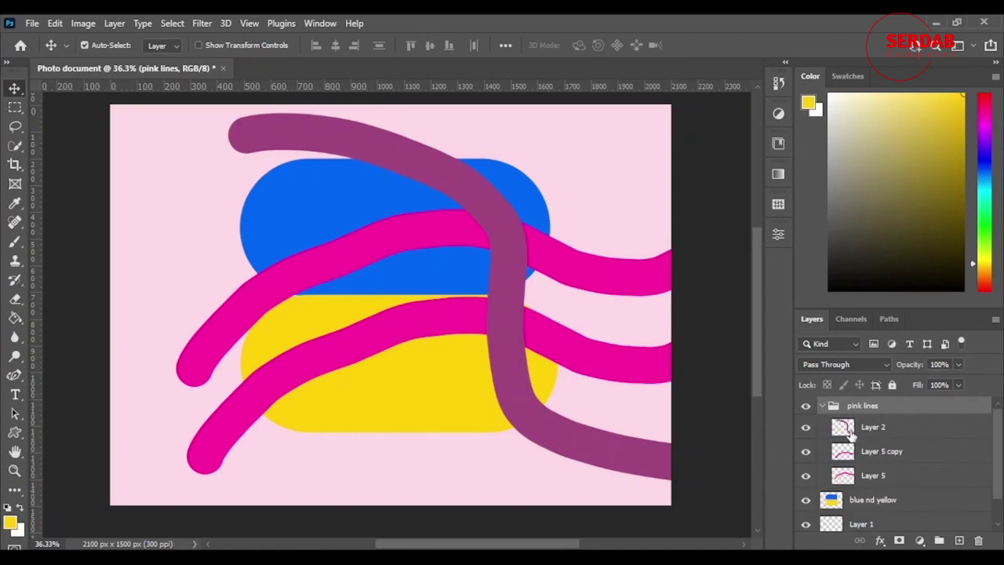
- Place Layer 5 copy above Layer 2 inside the pink lines group and collapse the group
mouse_move(906, 438)
left_mouse_down()
mouse_move(889, 441)
mouse_move(900, 465)
mouse_move(917, 460)
mouse_move(896, 429)
left_mouse_up()
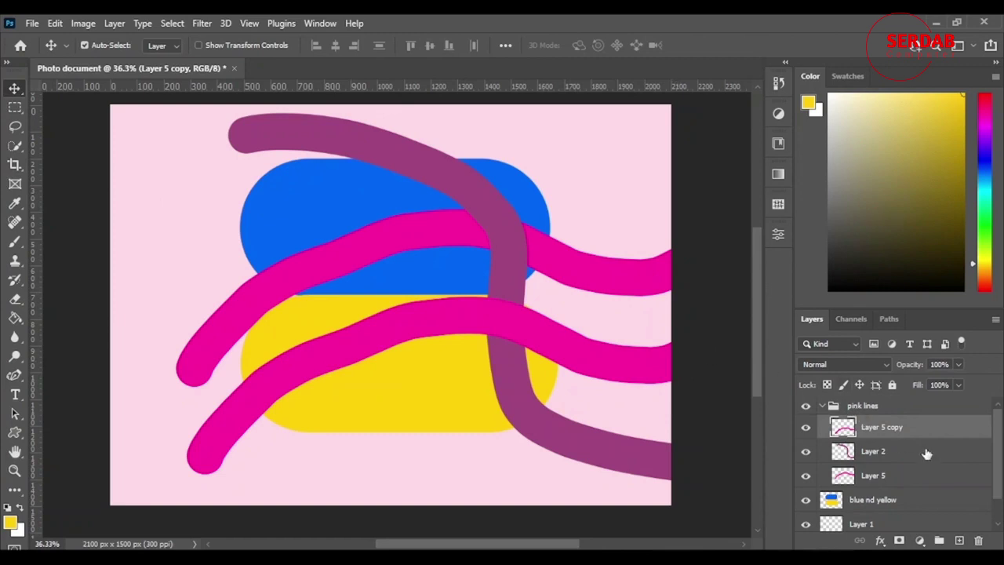
left_click(872, 407)
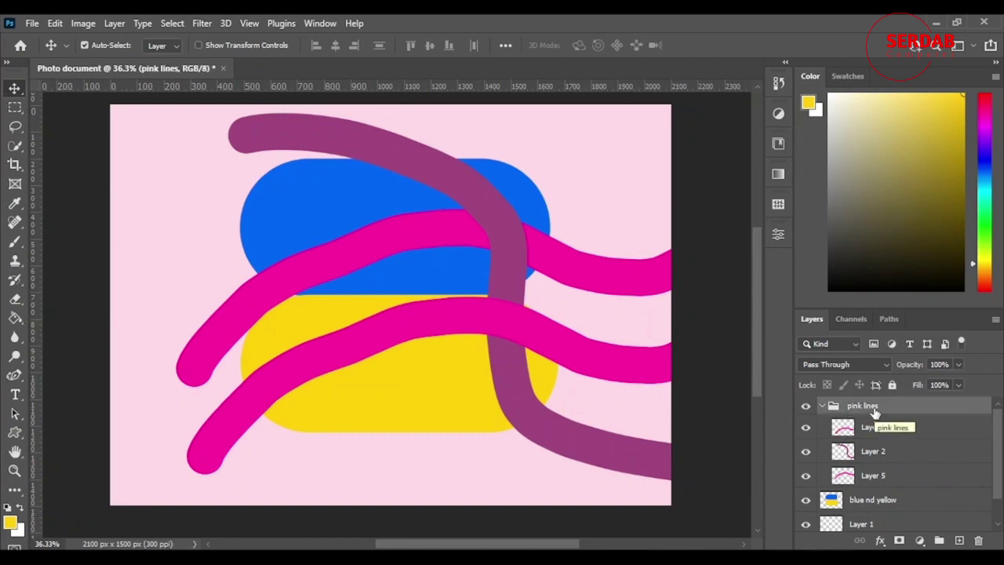
left_click(822, 406)
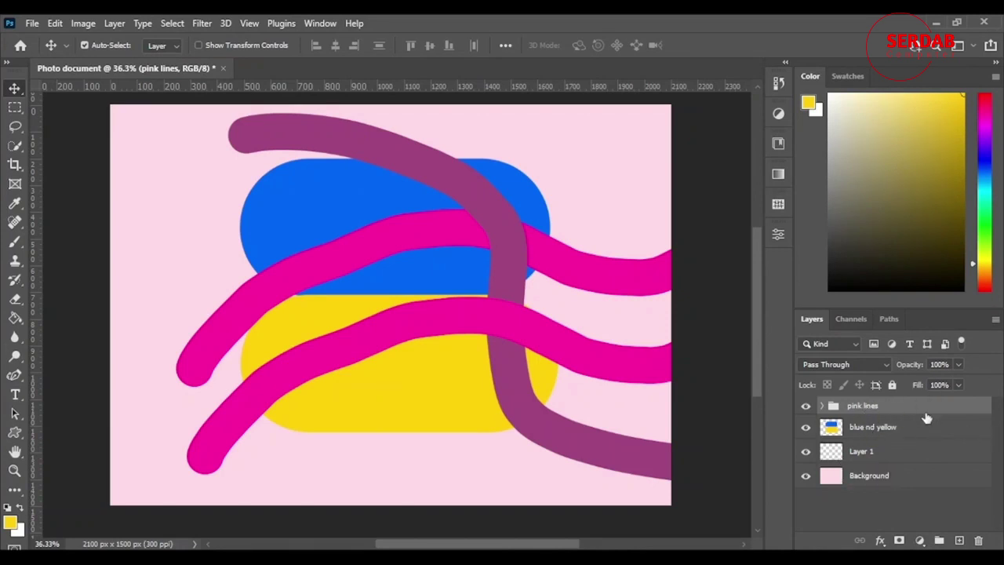
- Merge the pink lines group into a single layer, toggle its visibility, and nudge the combined lines slightly up
right_click(879, 405)
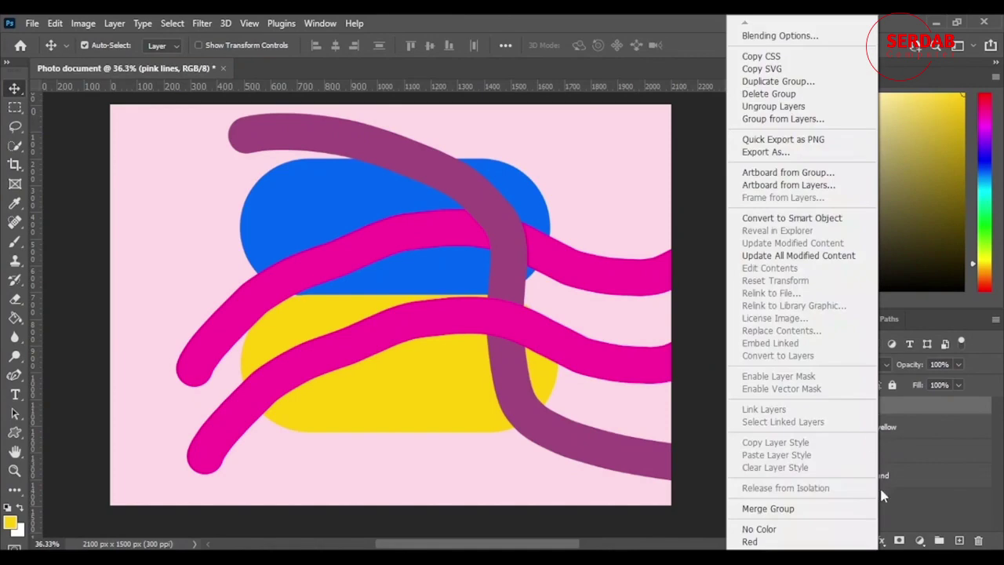
left_click(767, 508)
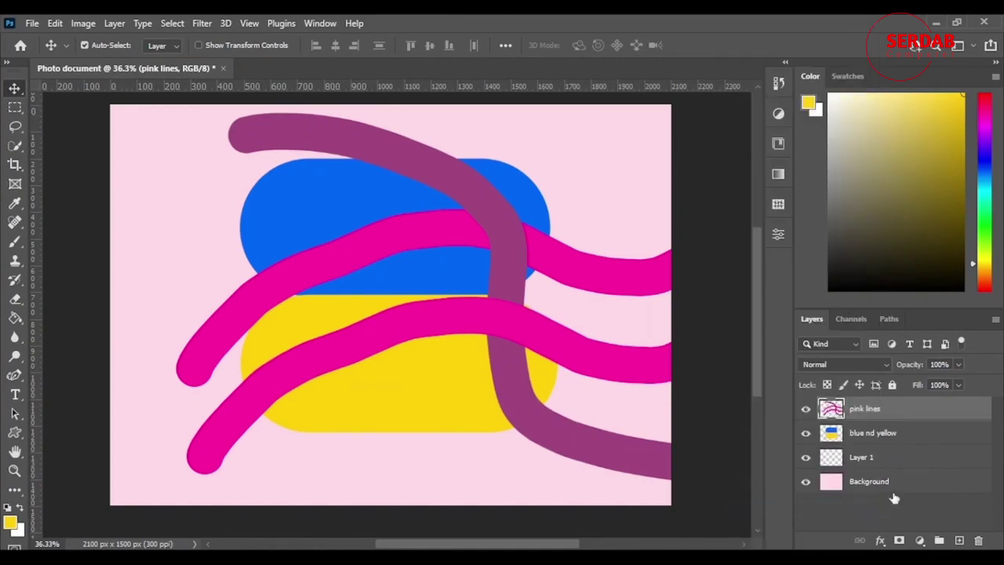
left_click(805, 409)
left_click(805, 408)
left_click_drag(518, 229, 540, 210)
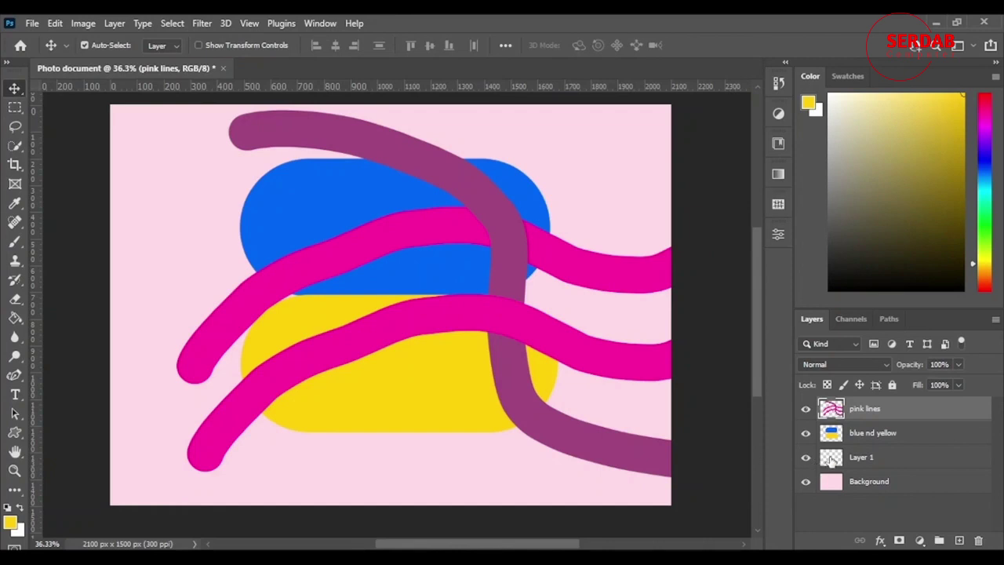
- Paint a large bright green area on Layer 1 behind the blue and yellow shapes, using a big brush
left_click(854, 455)
left_click(15, 242)
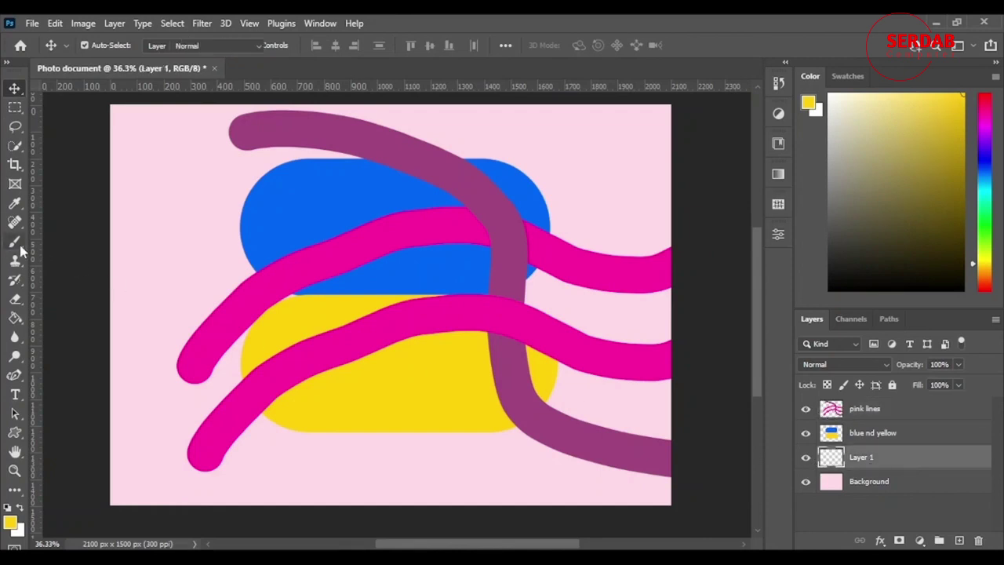
left_click_drag(993, 191, 993, 228)
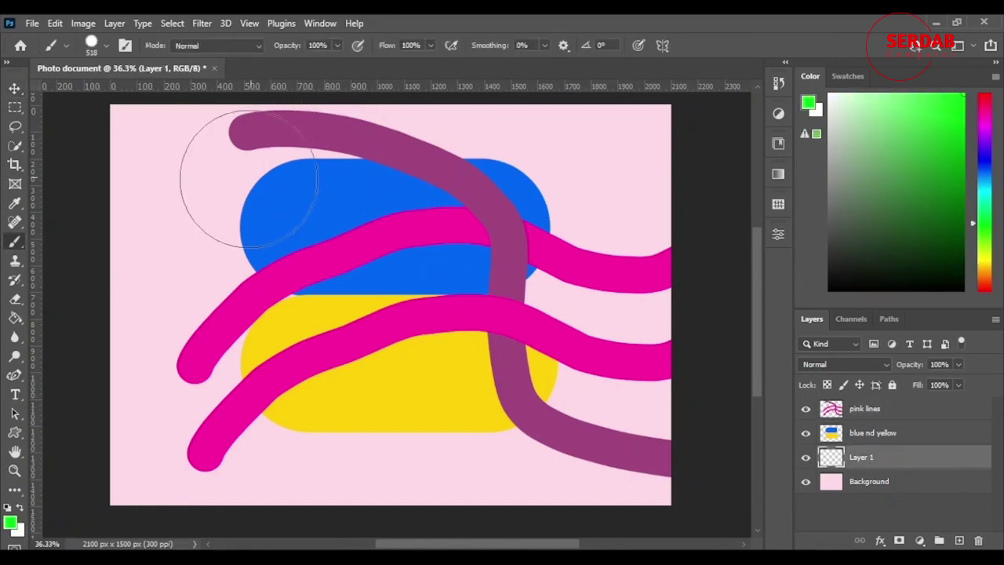
mouse_move(269, 139)
left_mouse_down()
mouse_move(650, 258)
mouse_move(359, 392)
mouse_move(339, 321)
left_mouse_up()
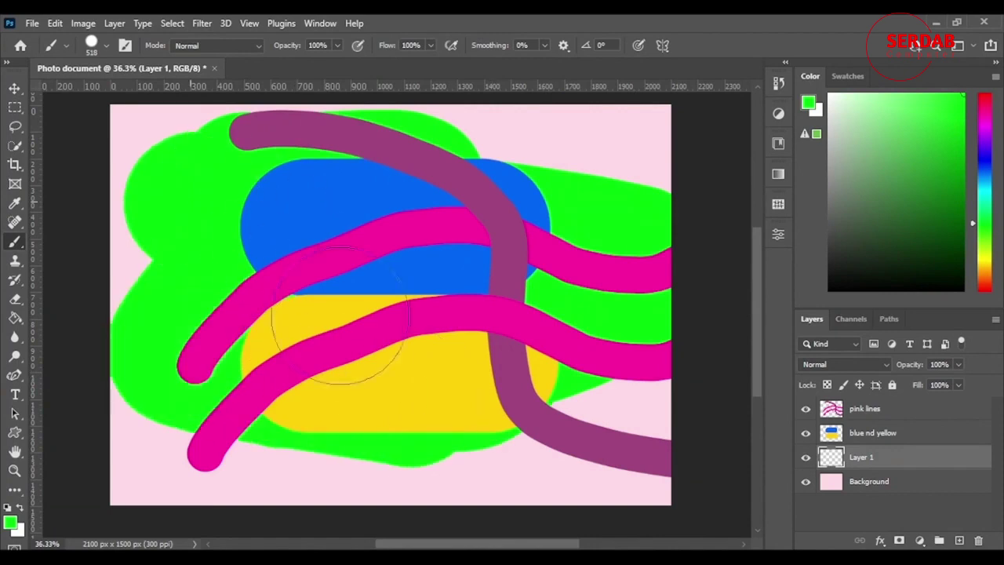
- Combine pink lines, blue nd yellow and Layer 1 with Merge Visible, keeping the Background hidden during the merge and showing it again
left_click(807, 485)
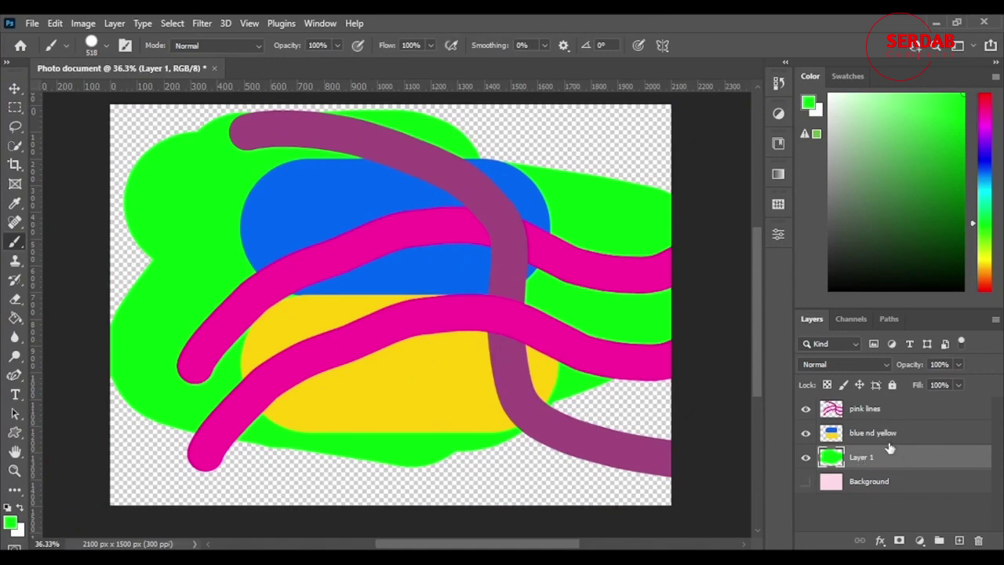
left_click(890, 436, "ctrl")
left_click(886, 409, "ctrl")
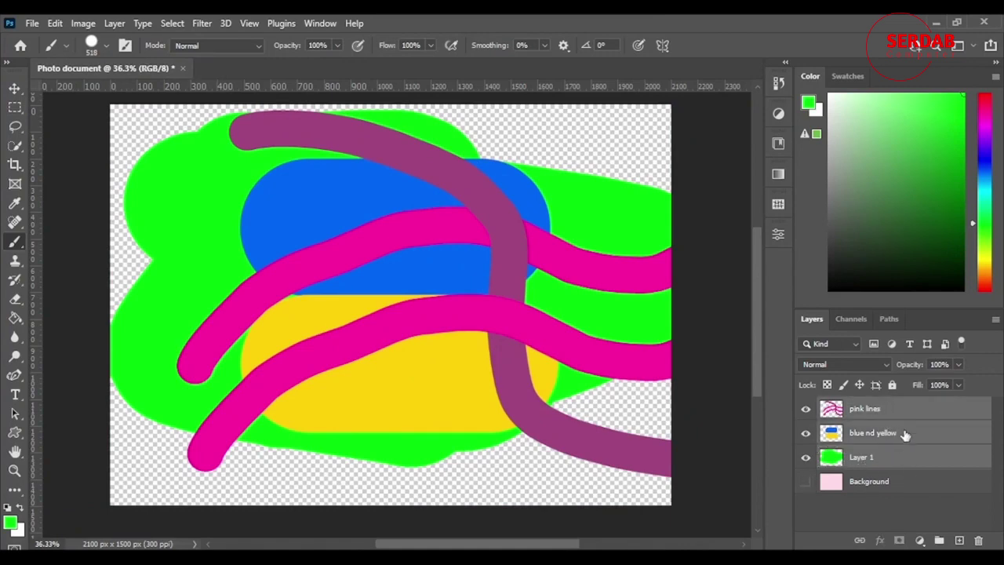
right_click(905, 436)
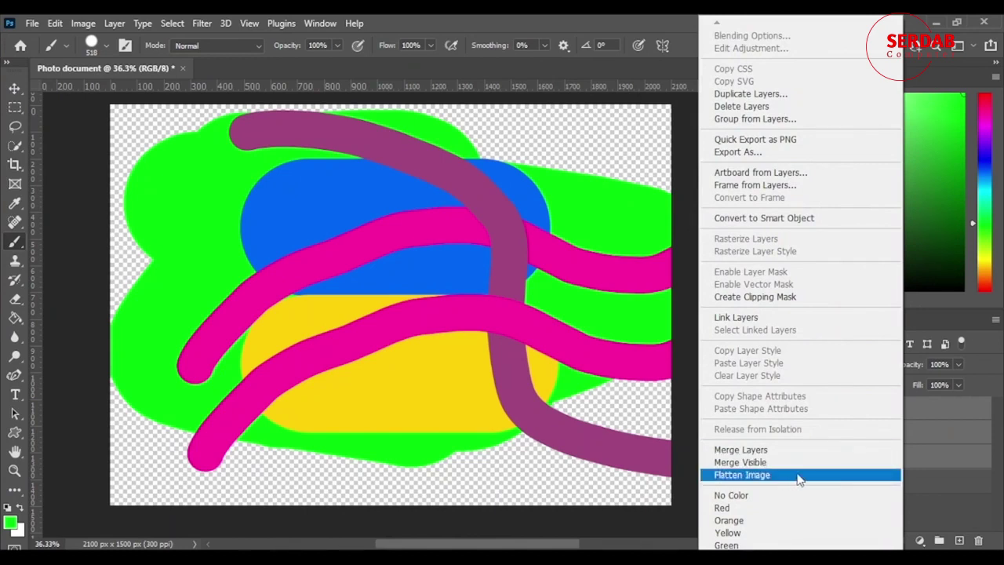
left_click(939, 499)
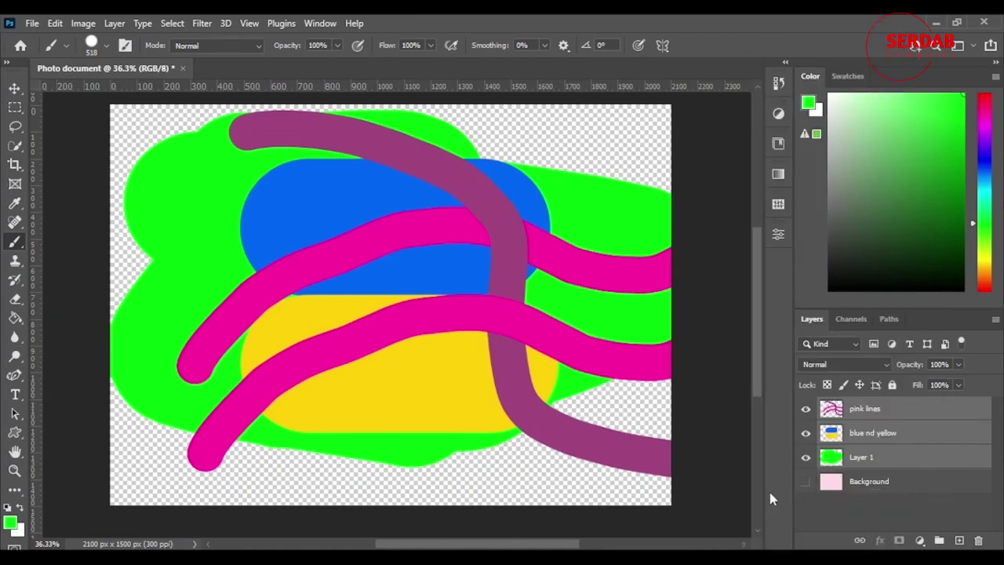
right_click(858, 458)
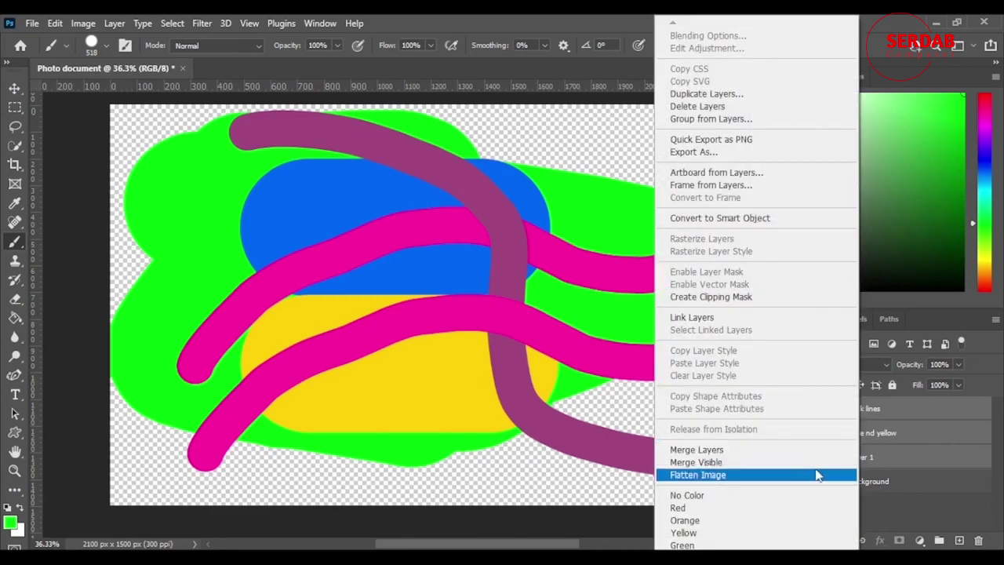
left_click(818, 462)
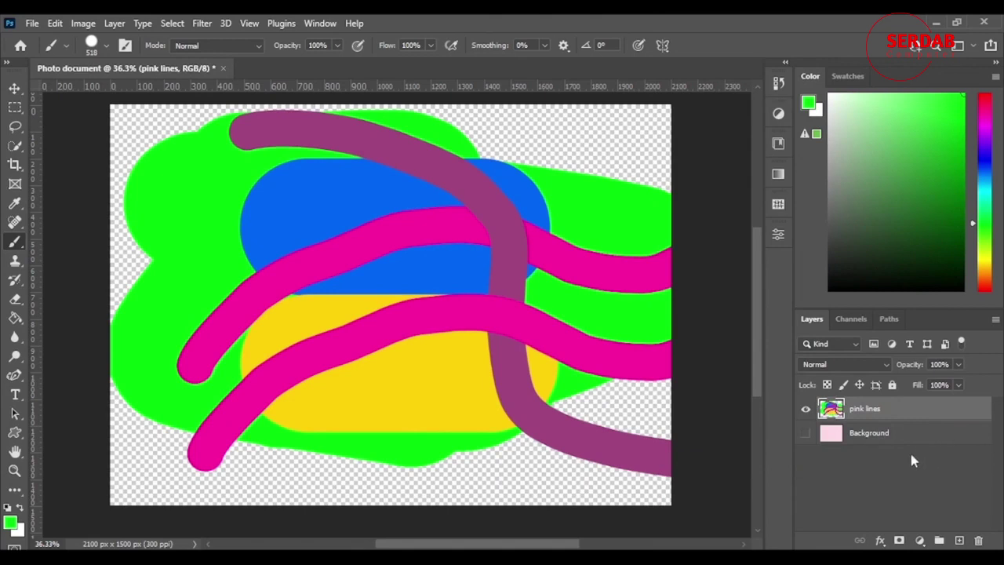
left_click(805, 433)
- Try moving the merged artwork and the Background around the canvas, and undo the moves
left_click(15, 88)
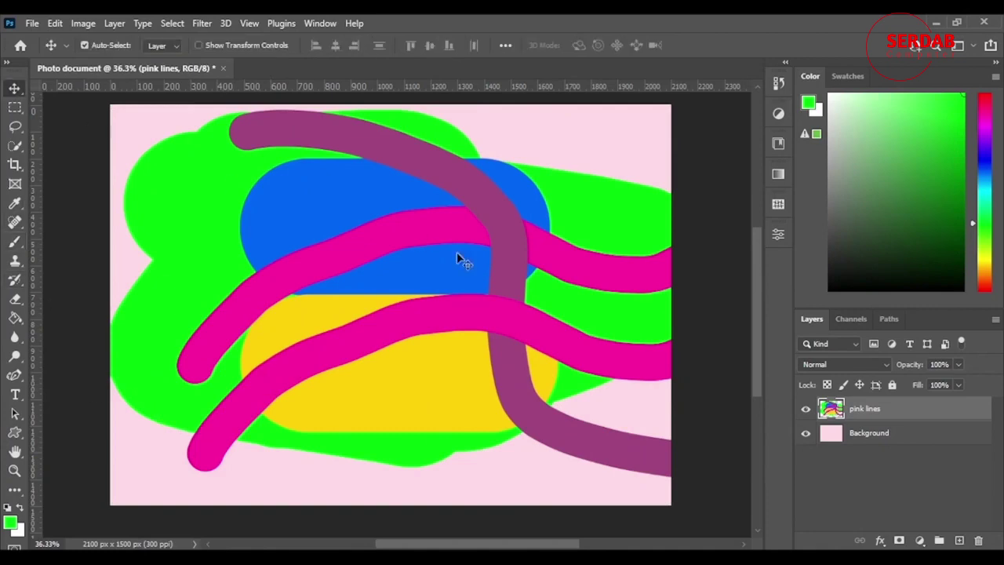
left_click_drag(604, 317, 345, 283)
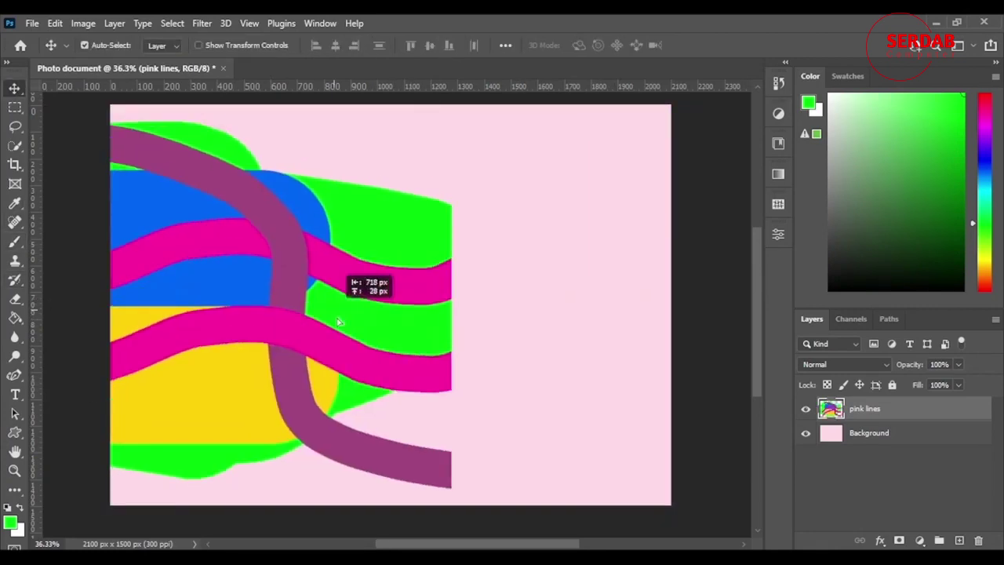
left_click_drag(580, 253, 540, 395)
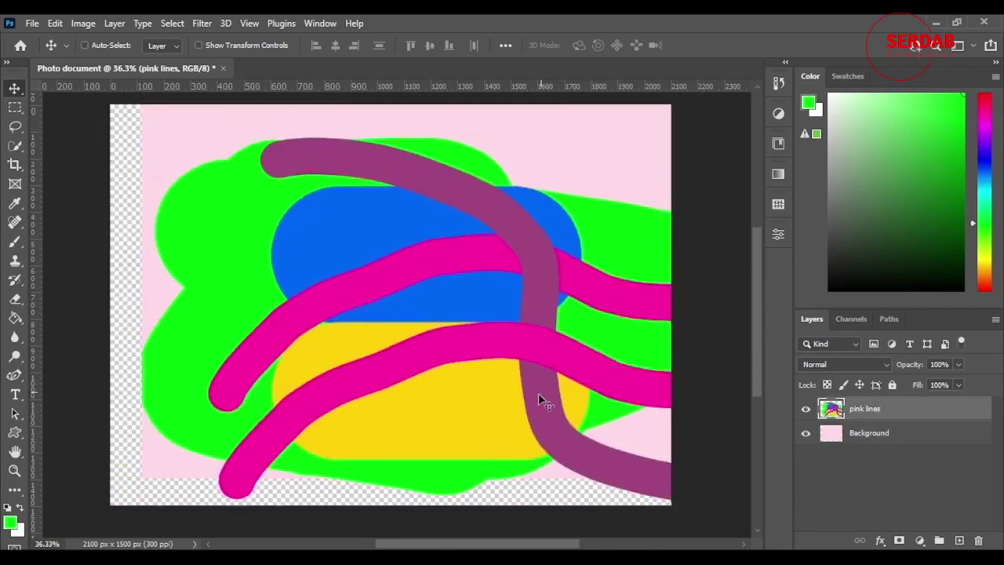
key("ctrl+z")
key("ctrl+z")
key("ctrl+z")
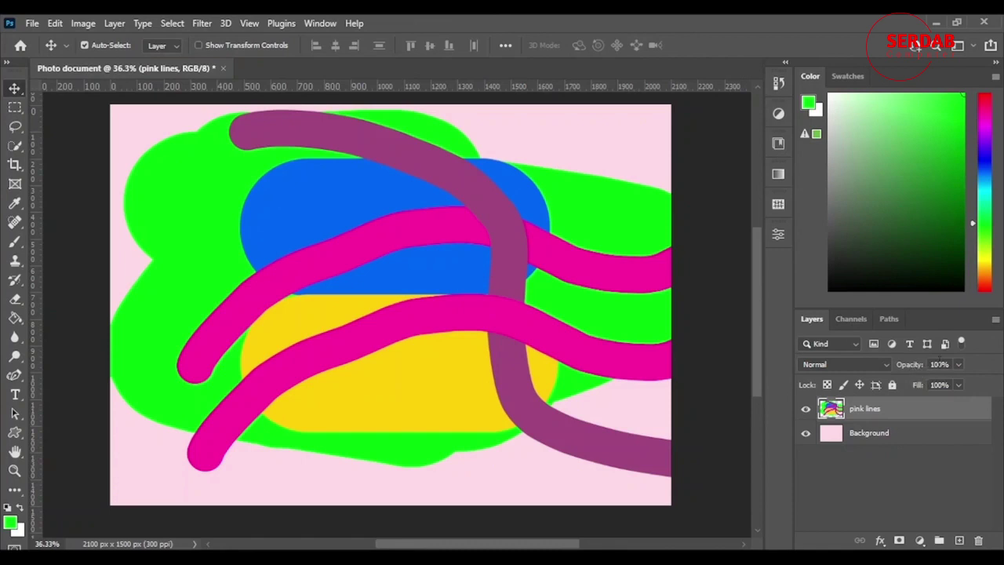
- Lower the pink lines layer's opacity to 0% and restore it to 100%, then lower its fill and return it to 100%
left_click_drag(902, 367, 857, 391)
type("0")
key("Return")
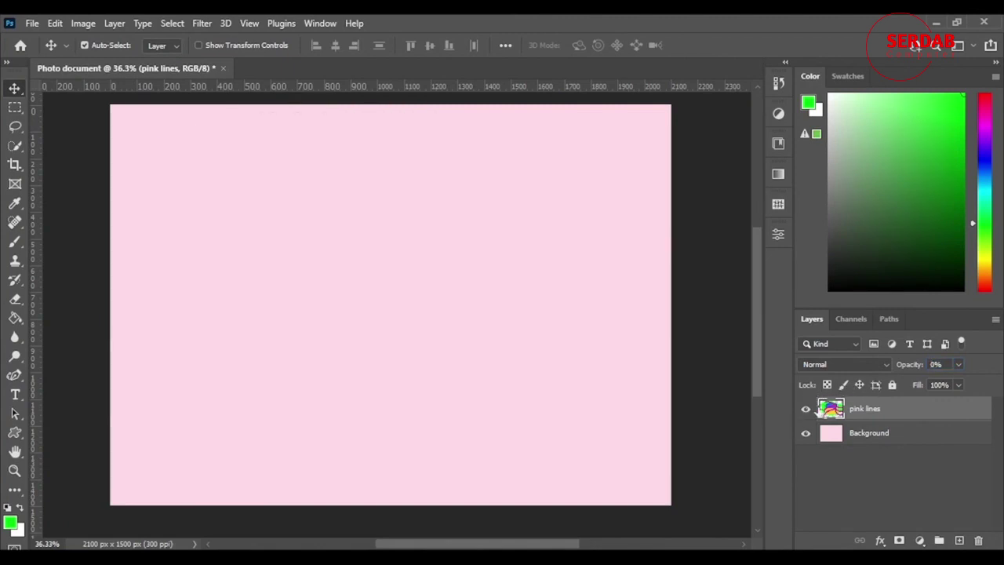
left_click_drag(908, 369, 1000, 369)
left_click_drag(916, 387, 746, 403)
left_click_drag(919, 391, 1000, 397)
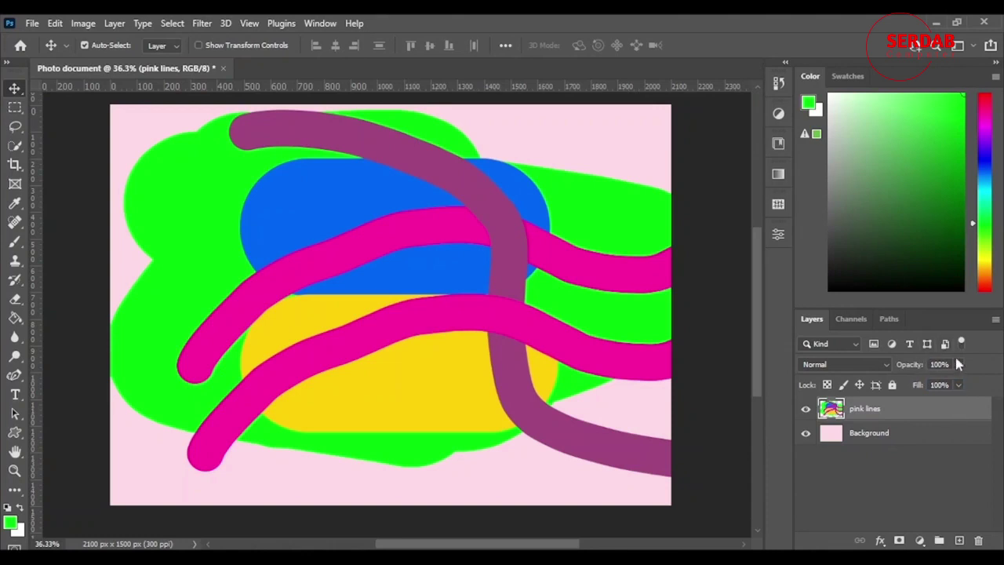
- Add a new layer directly above the Background and reduce the pink lines layer's opacity to 21%
left_click(883, 441)
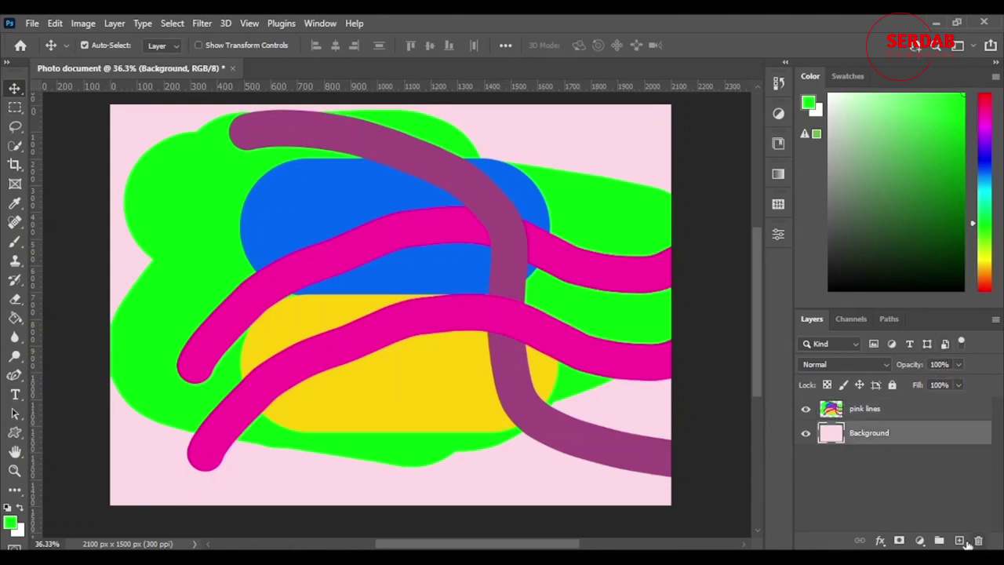
left_click(959, 540)
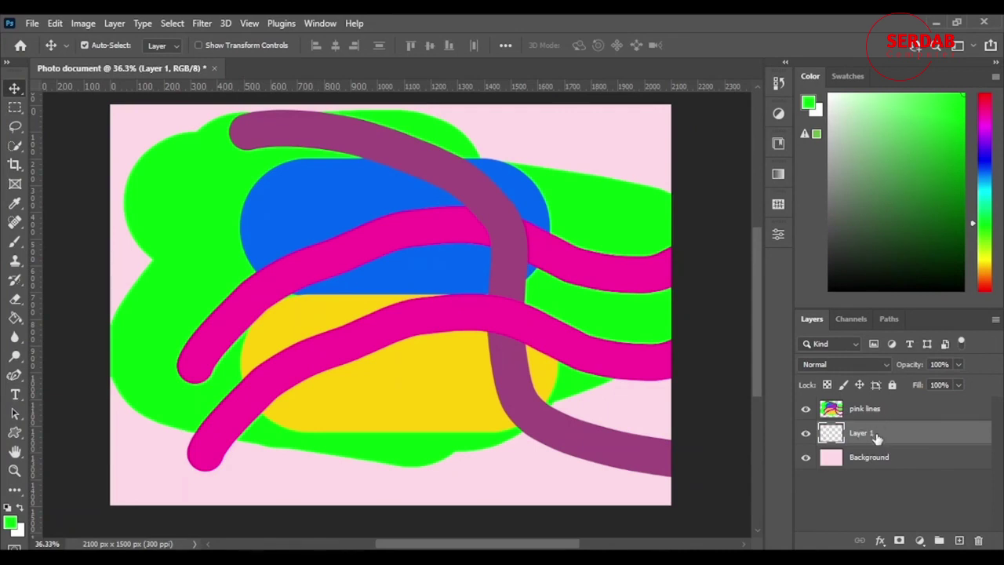
left_click(858, 414)
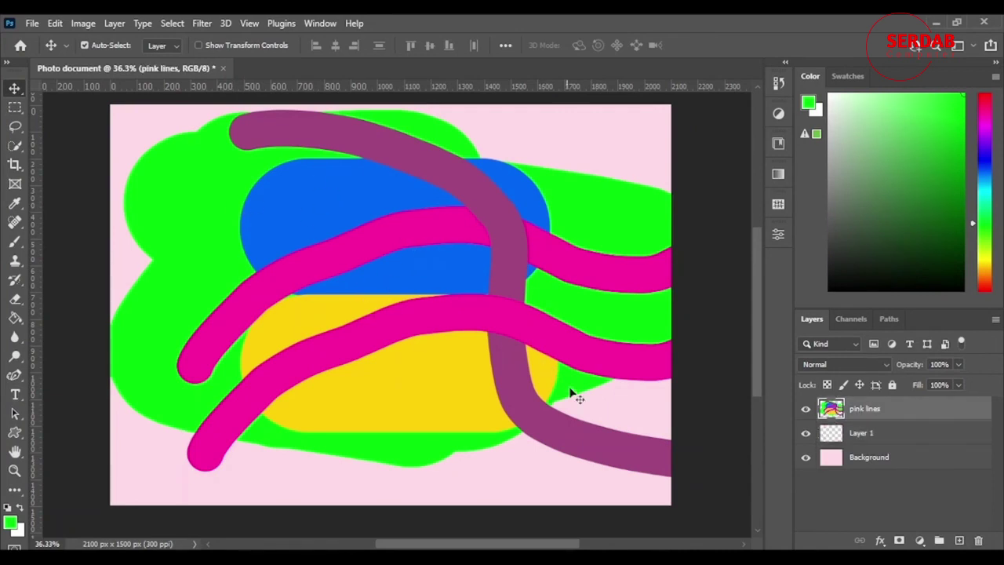
left_click_drag(908, 367, 854, 370)
key("Return")
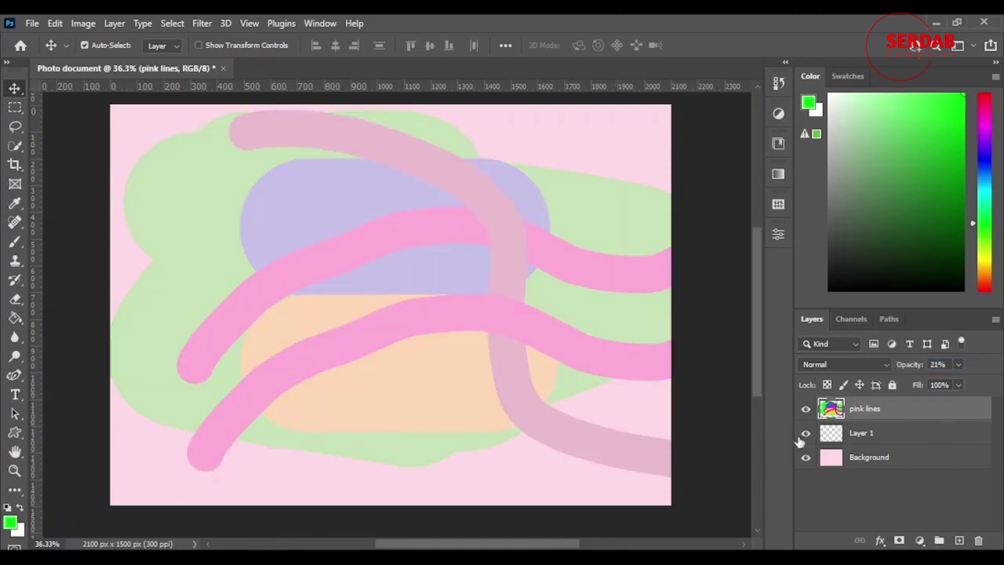
- Paint a red blob on Layer 1 beneath the lower ends of the two pink lines
left_click(857, 440)
left_click(11, 243)
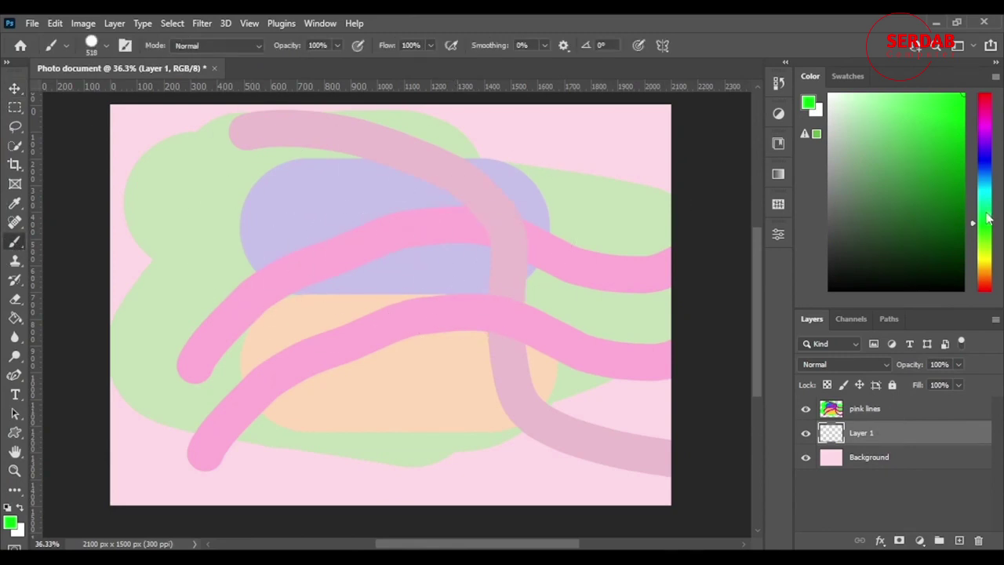
left_click_drag(988, 220, 999, 290)
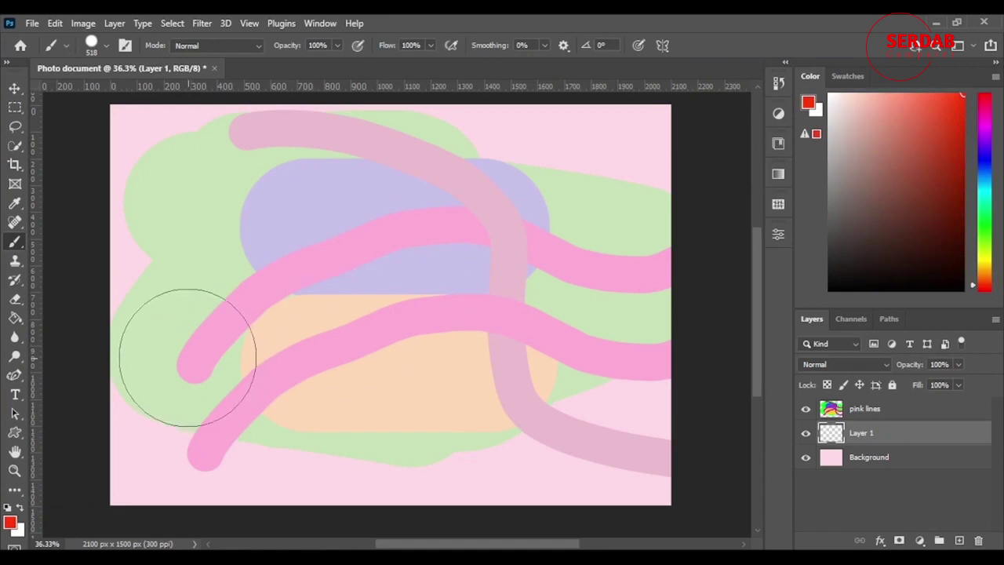
left_click(200, 314)
mouse_move(192, 321)
left_mouse_down()
mouse_move(189, 332)
mouse_move(178, 352)
mouse_move(187, 361)
mouse_move(252, 371)
left_mouse_up()
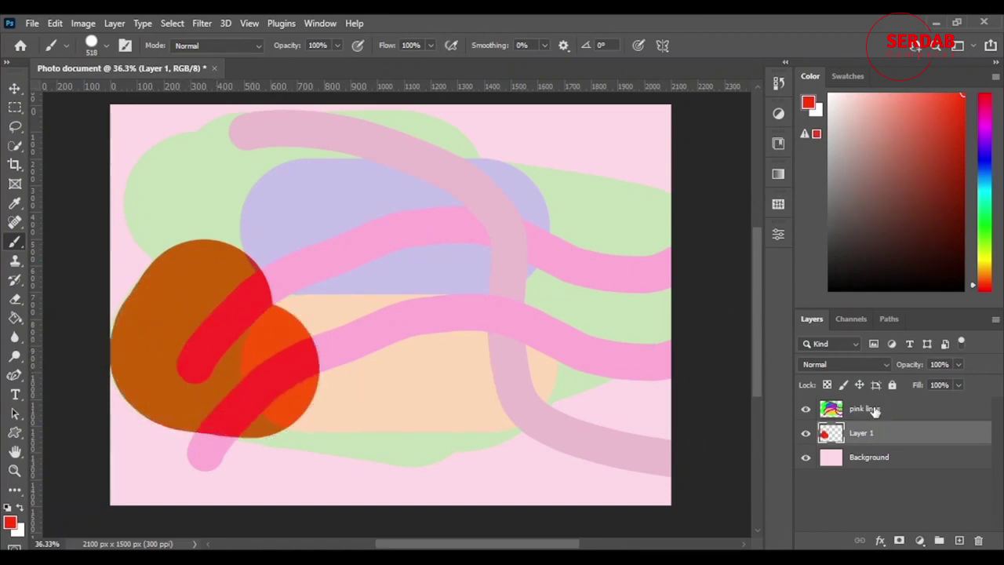
- Raise the pink lines layer's opacity to 100%, then lower it to 27%
left_click(872, 410)
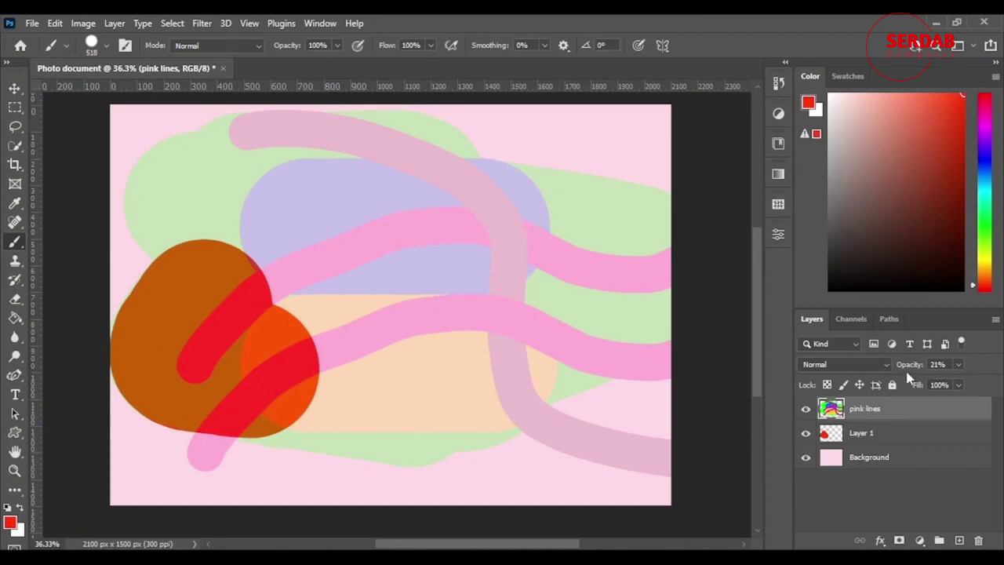
left_click_drag(999, 378, 1003, 379)
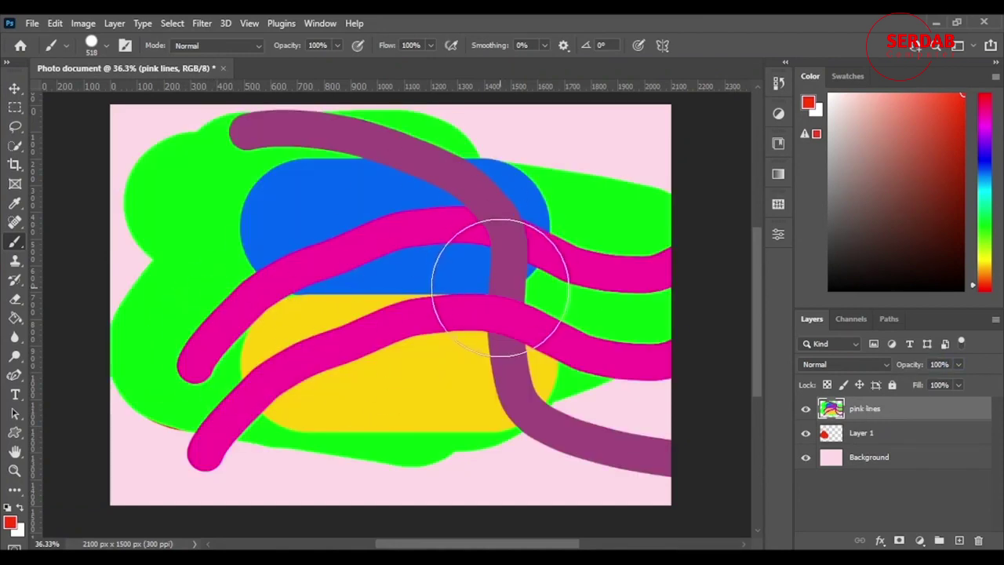
mouse_move(924, 372)
left_mouse_down()
mouse_move(858, 383)
mouse_move(868, 383)
left_mouse_up()
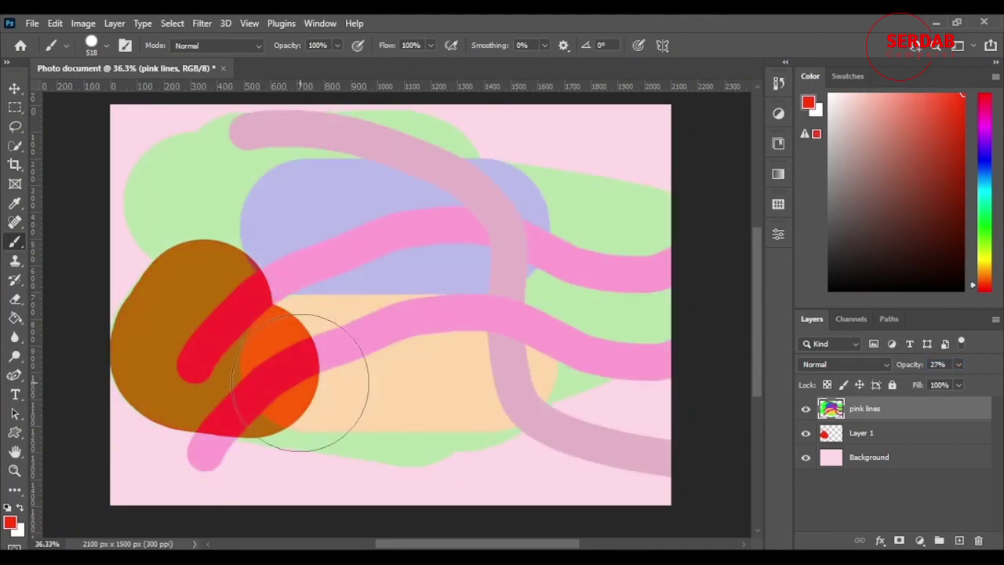
- Try painting broad red strokes on the semi-transparent pink lines layer, and undo them
mouse_move(254, 374)
left_mouse_down()
mouse_move(410, 399)
mouse_move(542, 342)
mouse_move(627, 279)
mouse_move(617, 251)
mouse_move(531, 231)
mouse_move(392, 250)
mouse_move(263, 314)
left_mouse_up()
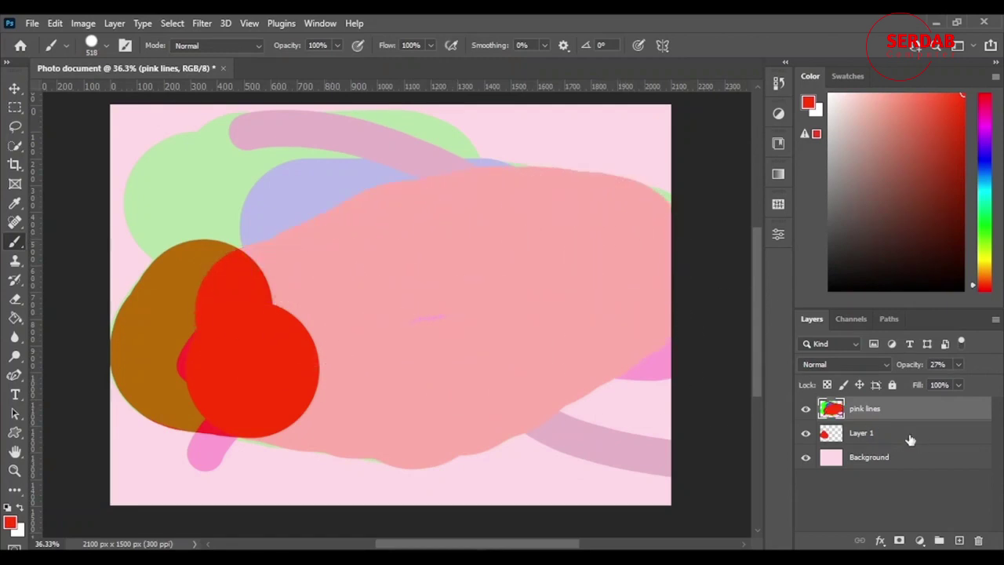
key("ctrl+z")
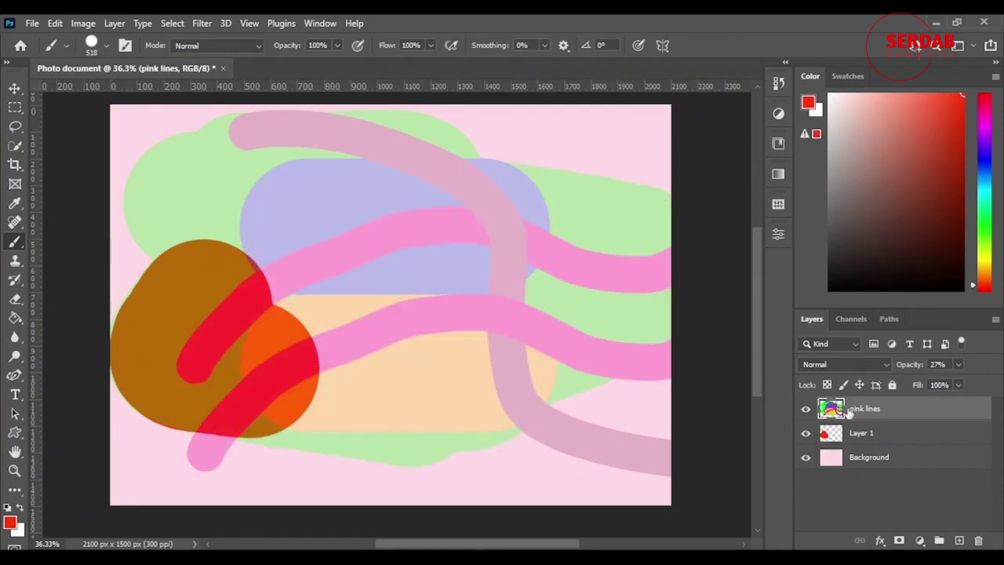
- Extend the red blob on Layer 1 with a broad stroke across the yellow shape to the canvas's right edge
left_click(867, 436)
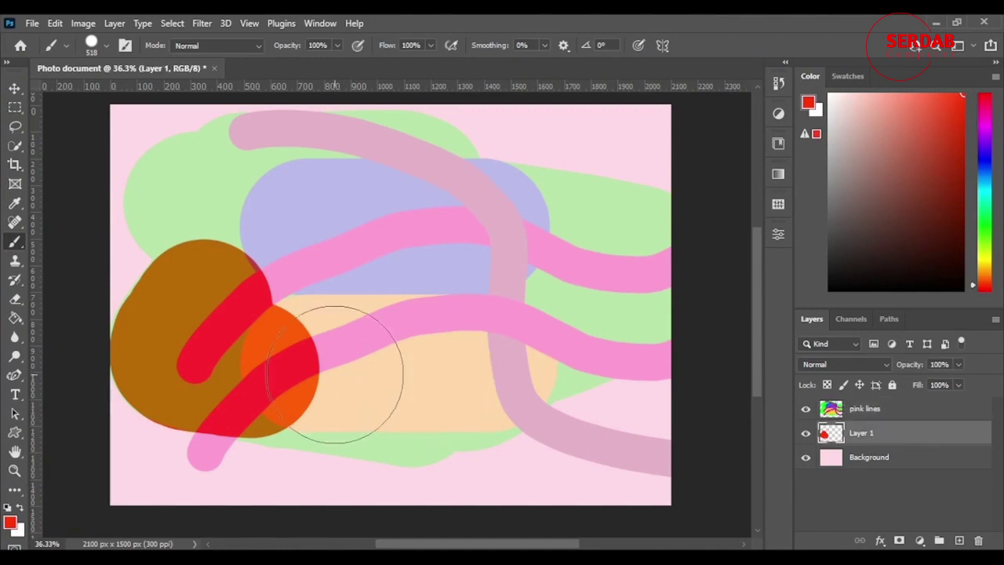
mouse_move(266, 371)
left_mouse_down()
mouse_move(298, 381)
mouse_move(393, 381)
mouse_move(334, 386)
mouse_move(419, 400)
mouse_move(471, 375)
mouse_move(480, 380)
mouse_move(558, 323)
mouse_move(638, 235)
left_mouse_up()
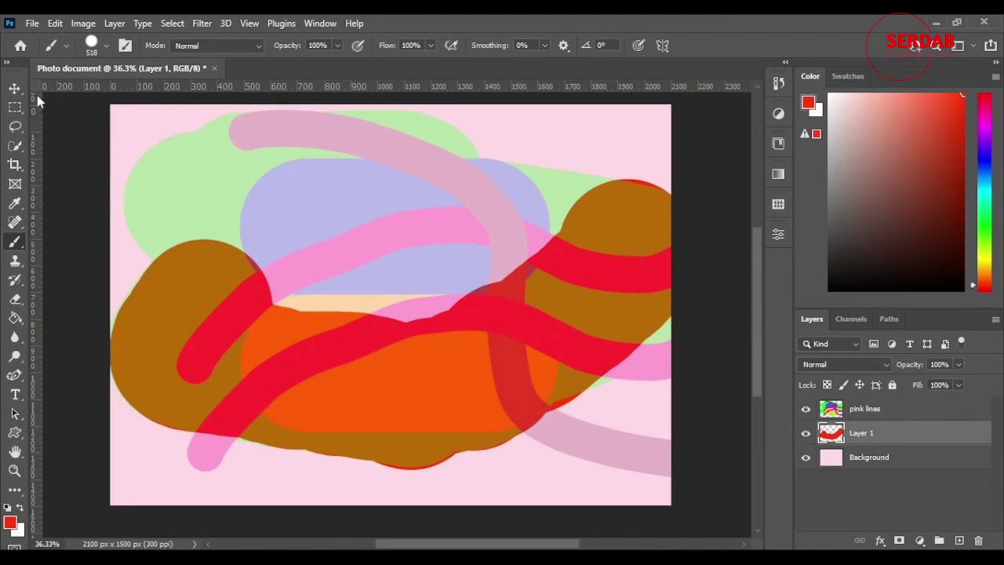
- Try moving the red stroke and the semi-transparent artwork around the canvas
left_click(16, 88)
left_click_drag(594, 347, 568, 140)
left_click_drag(432, 471, 700, 439)
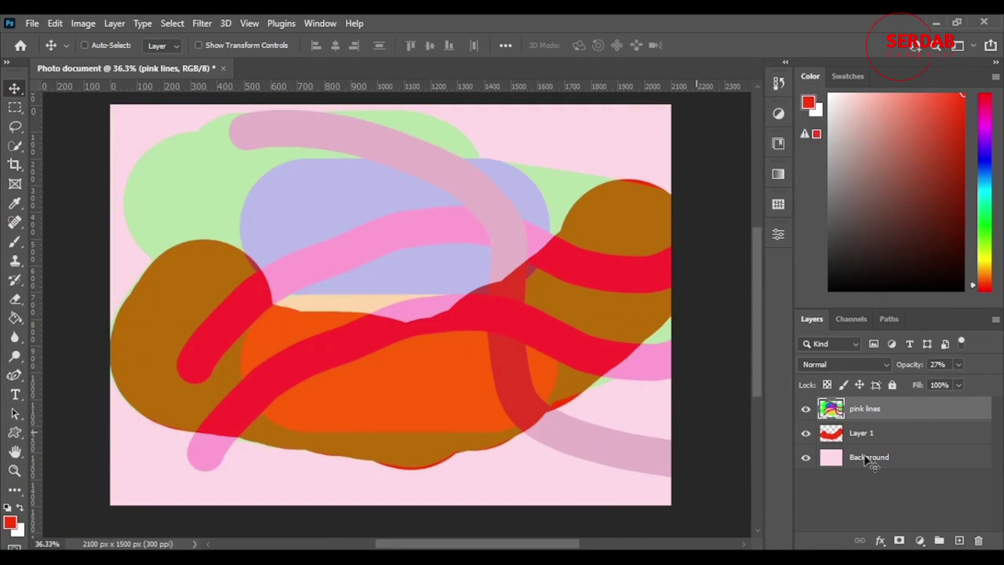
- Set the pink lines layer's opacity to 100% and lock the layer beneath Layer 1
left_click_drag(910, 364, 1000, 369)
left_click(957, 419)
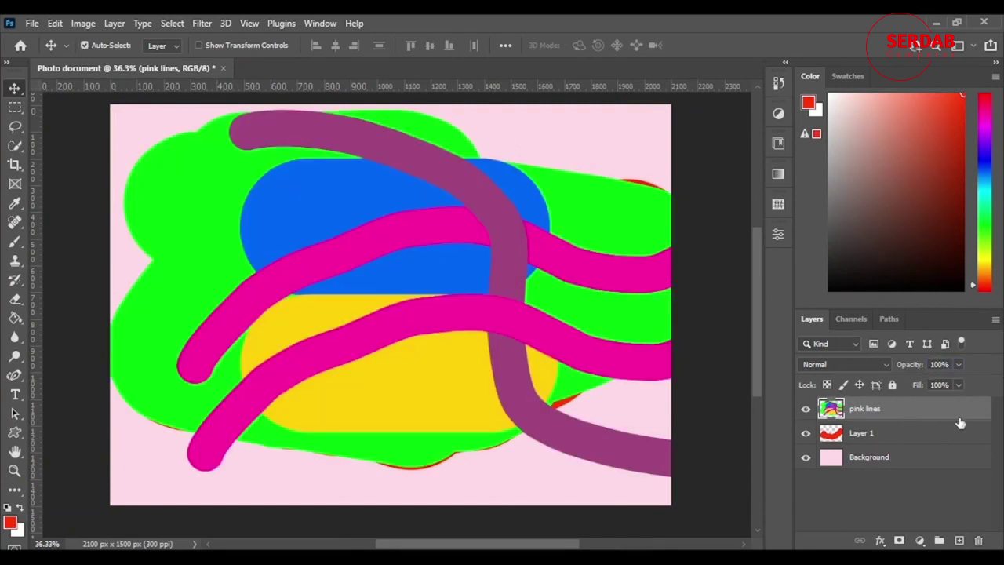
left_click_drag(972, 405, 860, 470)
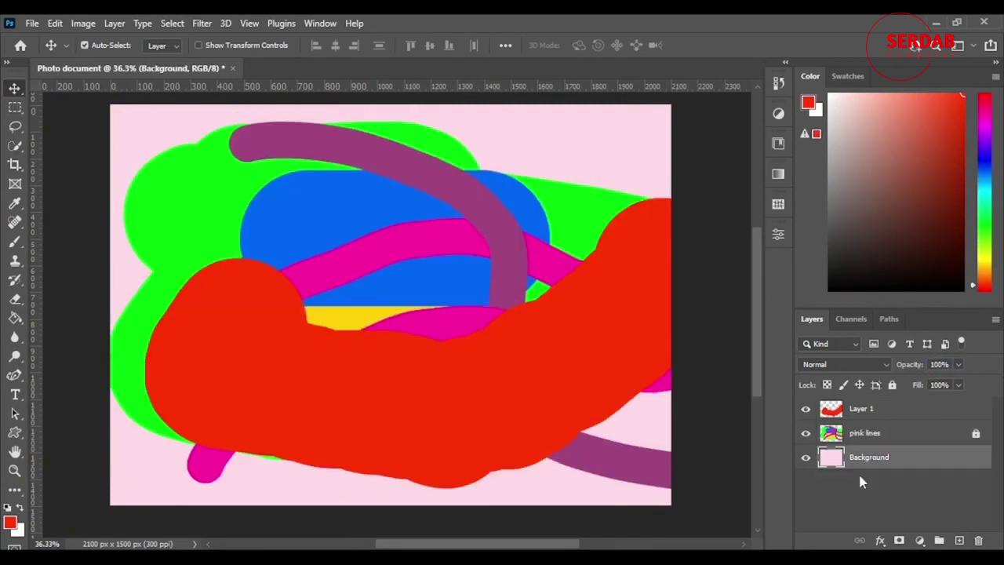
- Move the red shape on Layer 1 upward and lock the layer's transparent pixels
left_click(575, 390)
left_click_drag(551, 427, 541, 350)
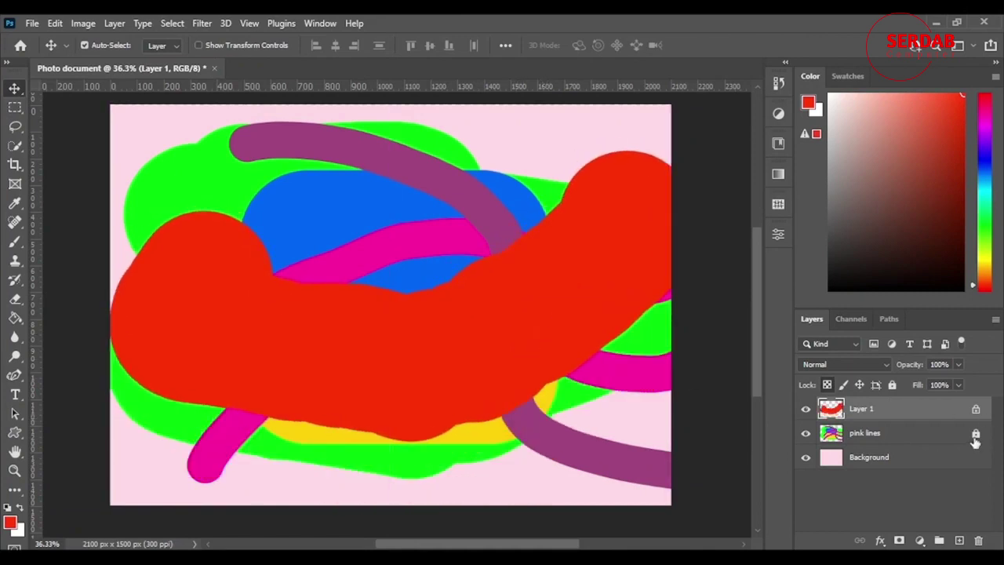
- Paint dark brown over the left and middle parts of the red shape on Layer 1
left_click(14, 241)
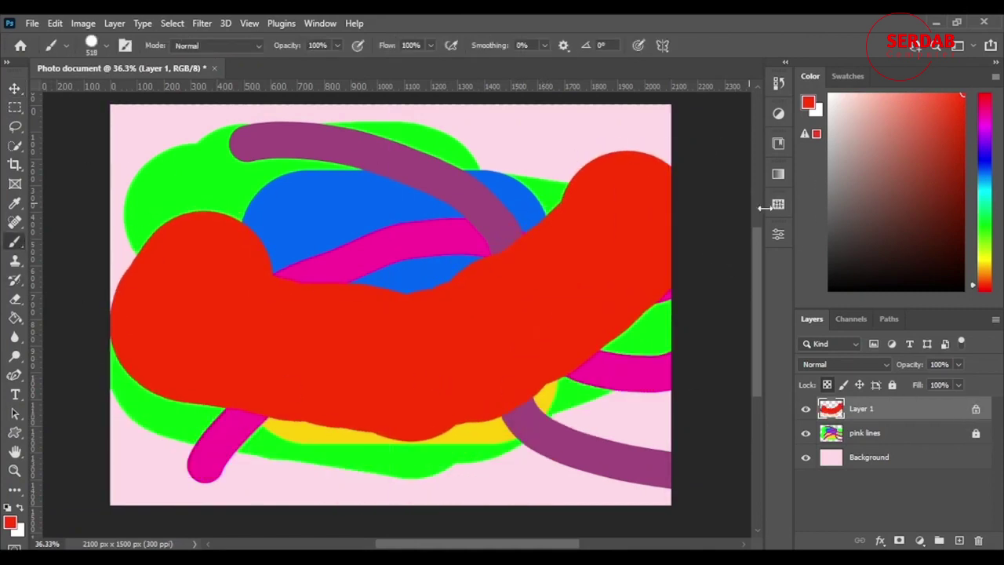
left_click(890, 218)
mouse_move(421, 309)
left_mouse_down()
mouse_move(466, 362)
mouse_move(490, 362)
mouse_move(248, 340)
mouse_move(212, 377)
mouse_move(188, 278)
left_mouse_up()
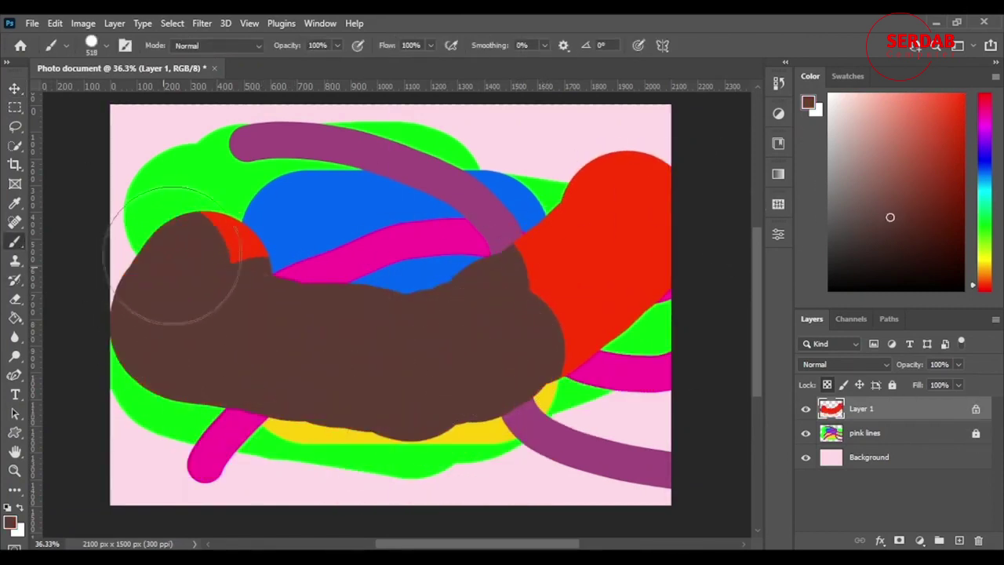
- Paint dark brown over the remaining red parts at both ends of the shape on Layer 1
left_click_drag(541, 369, 549, 274)
mouse_move(470, 222)
left_mouse_down()
mouse_move(531, 253)
mouse_move(581, 367)
mouse_move(489, 341)
left_mouse_up()
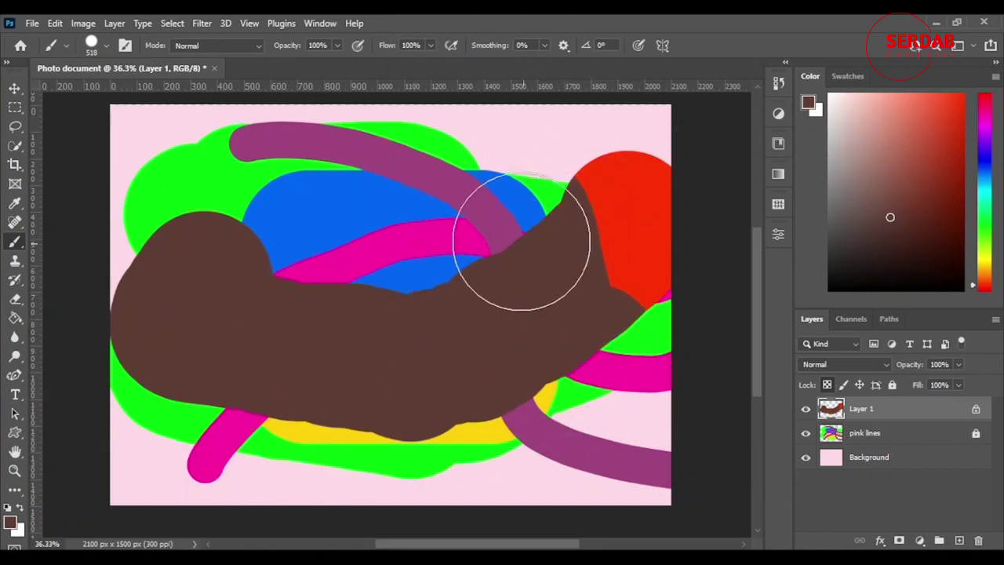
mouse_move(522, 228)
left_mouse_down()
mouse_move(575, 146)
mouse_move(528, 289)
mouse_move(623, 353)
mouse_move(631, 168)
left_mouse_up()
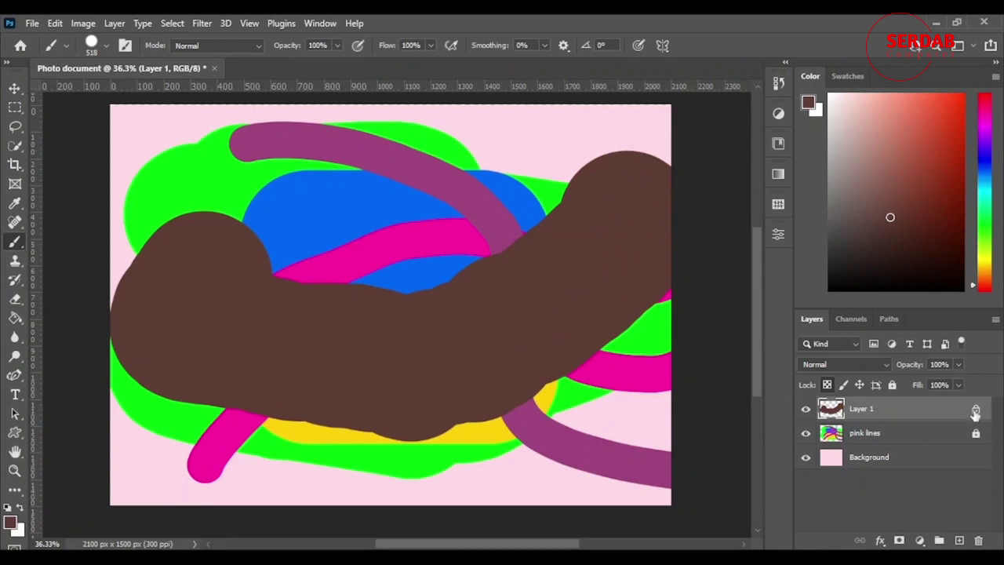
- Unlock the transparent pixels of Layer 1 and paint dark brown beyond the shape's upper edge, over the middle of the artwork
left_click(975, 410)
mouse_move(418, 358)
left_mouse_down()
mouse_move(423, 222)
mouse_move(443, 184)
mouse_move(341, 265)
mouse_move(259, 294)
left_mouse_up()
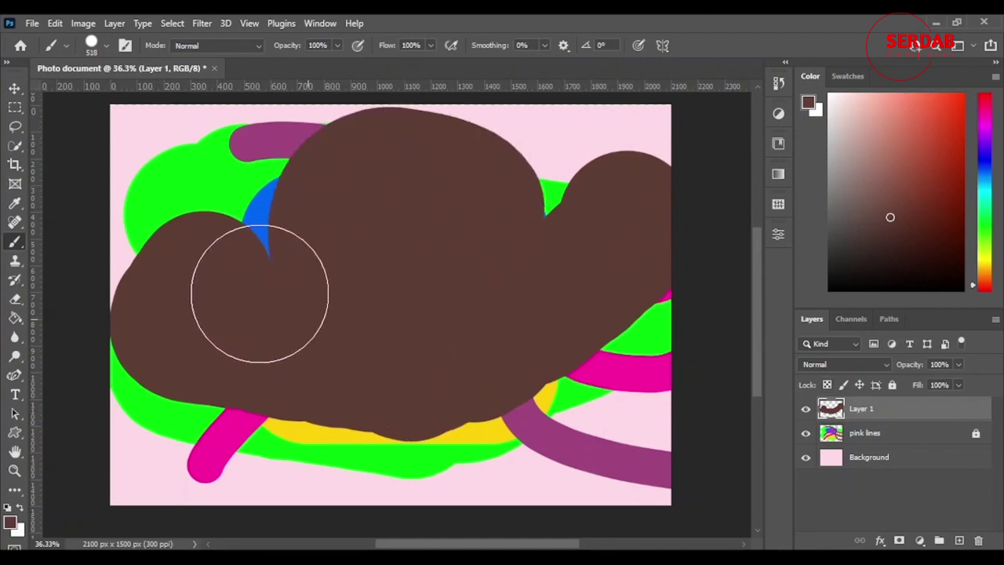
left_click(259, 294)
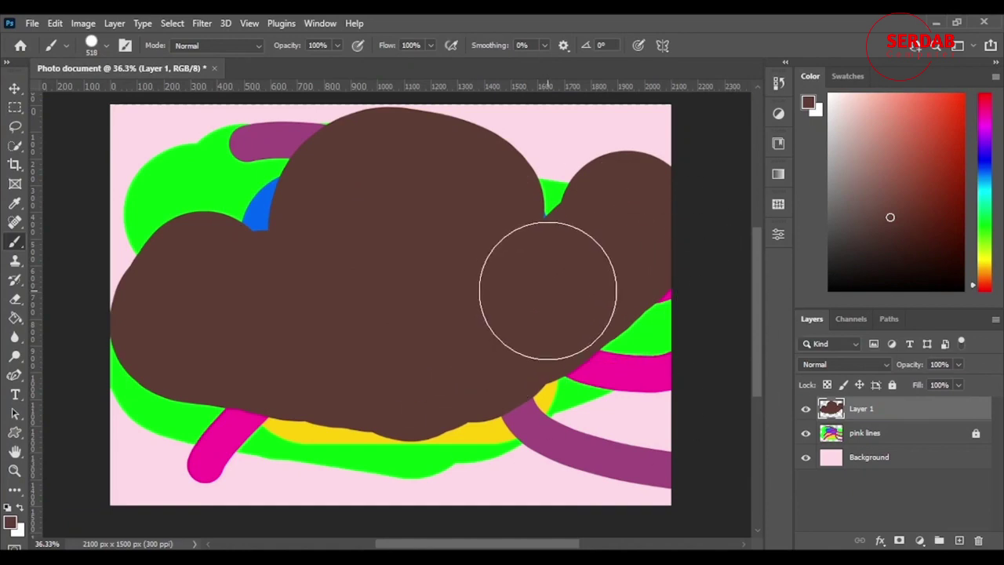
- Undo the dark brown strokes and the unlocking of transparent pixels on Layer 1
key("ctrl+z")
key("ctrl+z")
key("ctrl+z")
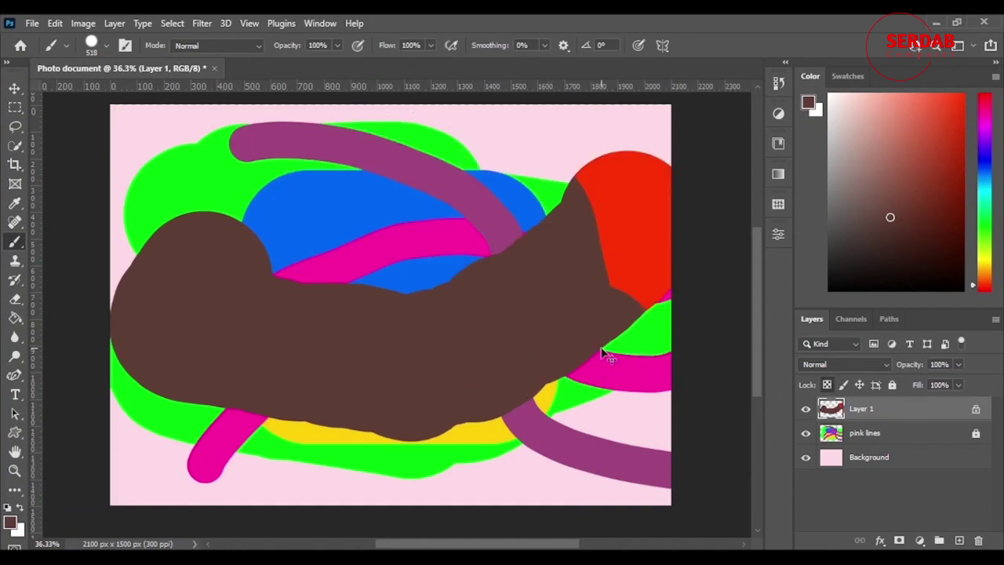
key("ctrl+z")
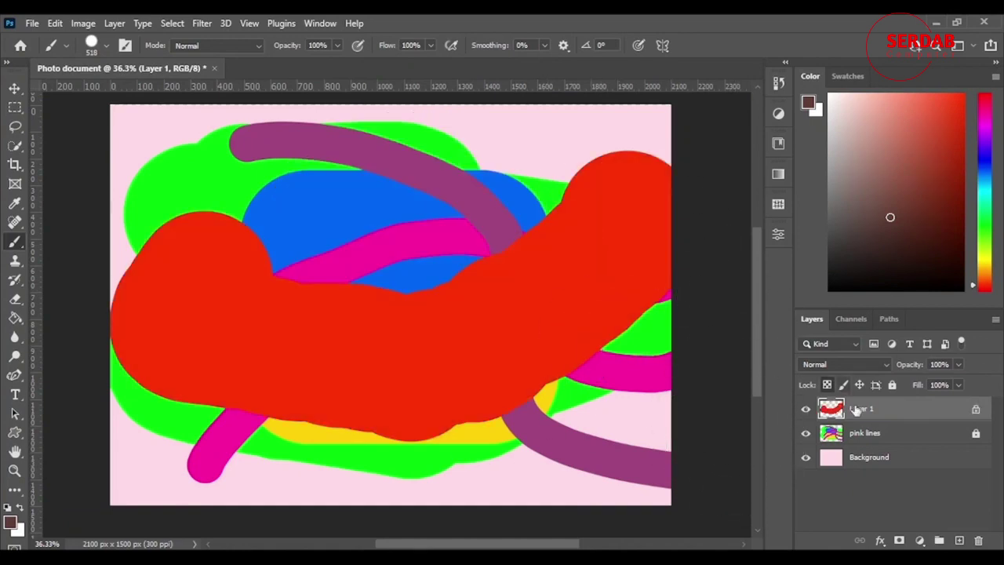
- Paint a vertical dark brown stroke with Layer 1's transparent pixels unlocked, and another across the red shape with them locked again
left_click(976, 411)
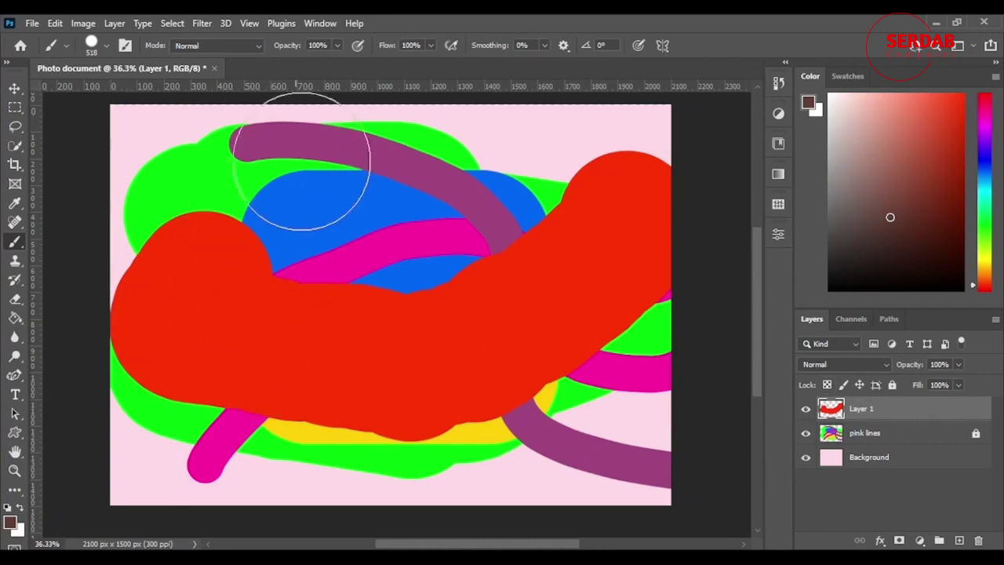
left_click_drag(287, 168, 236, 421)
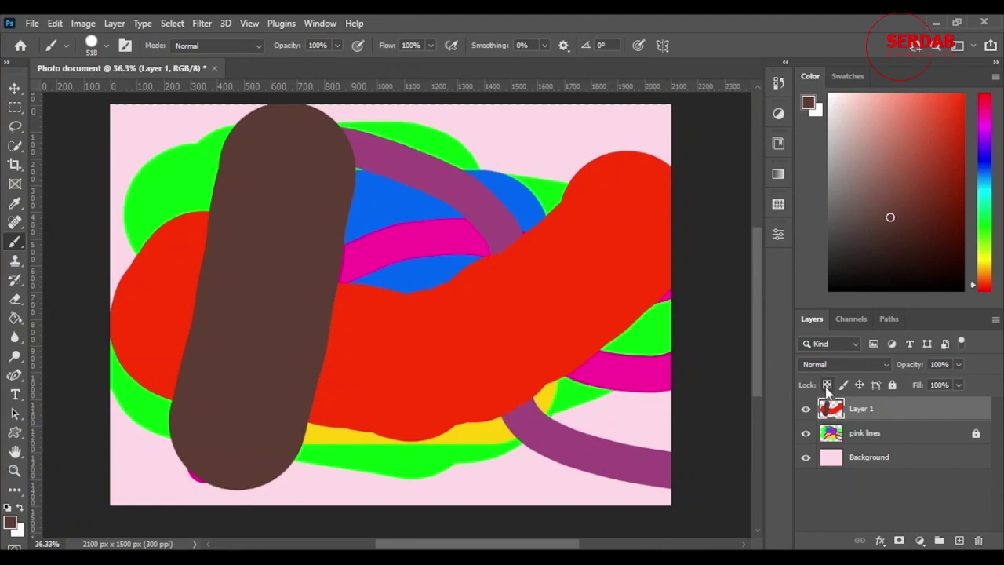
left_click_drag(498, 134, 508, 356)
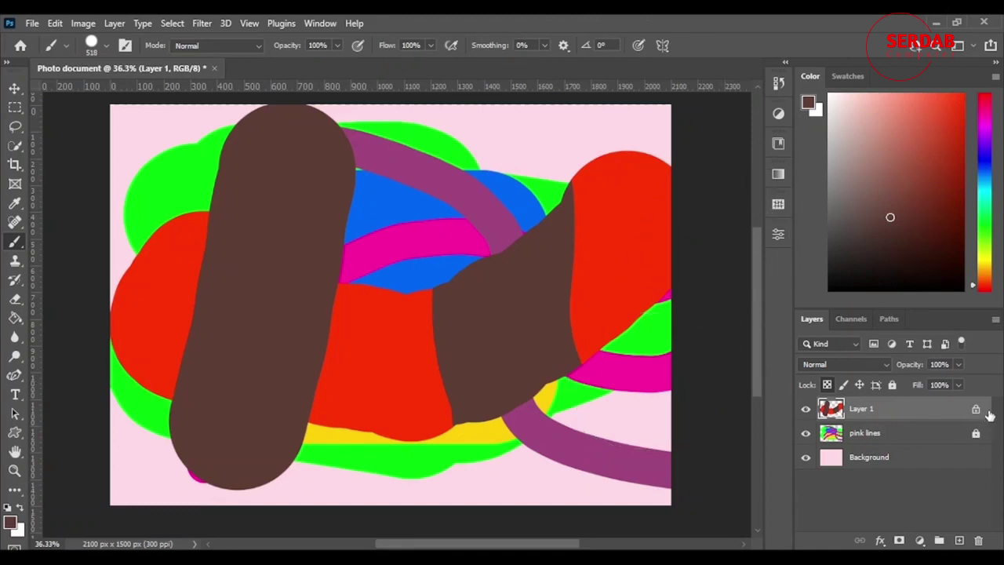
- Undo both vertical dark brown strokes and the related lock changes on Layer 1
left_click(976, 409)
key("ctrl+z")
key("ctrl+z")
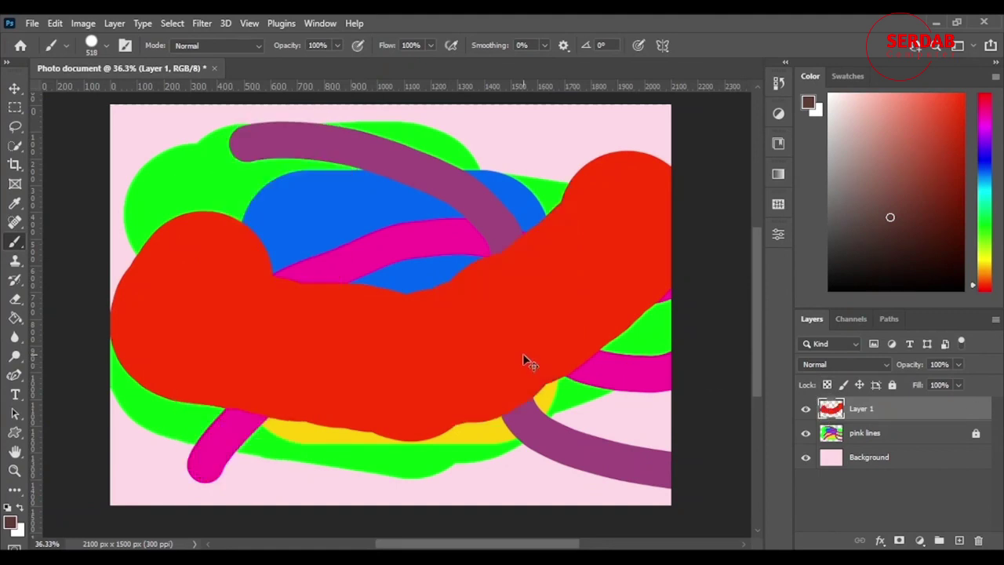
key("ctrl+z")
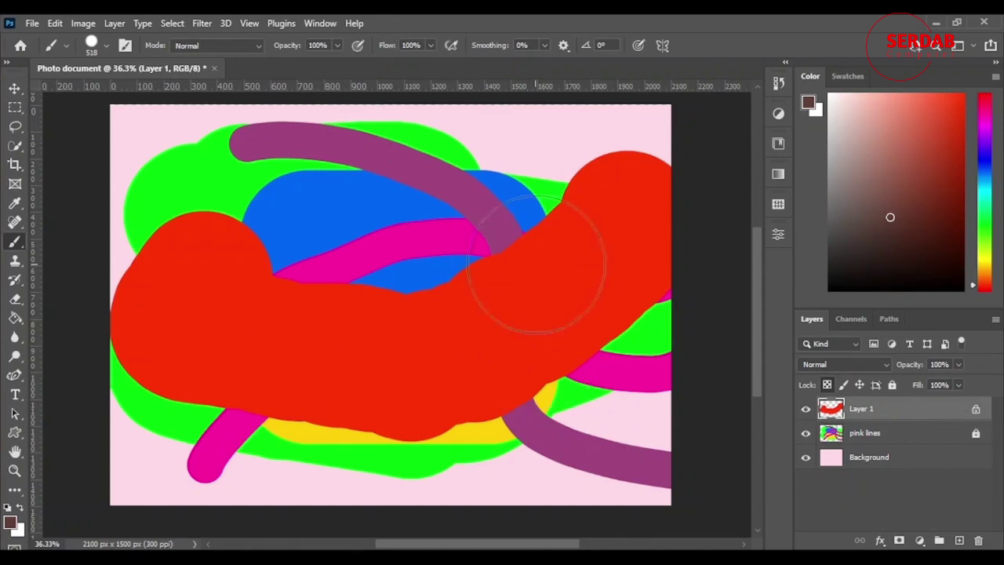
- Paint dark brown over most of the red shape on Layer 1 and move the shape slightly downward
mouse_move(611, 251)
left_mouse_down()
mouse_move(403, 369)
mouse_move(504, 317)
mouse_move(560, 262)
mouse_move(447, 291)
left_mouse_up()
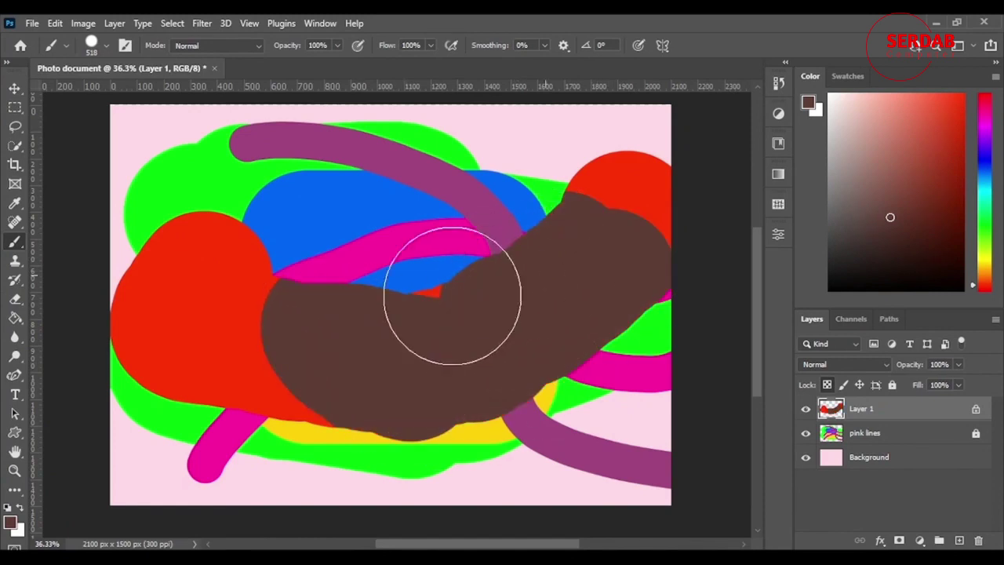
left_click_drag(200, 275, 353, 348)
left_click(14, 89)
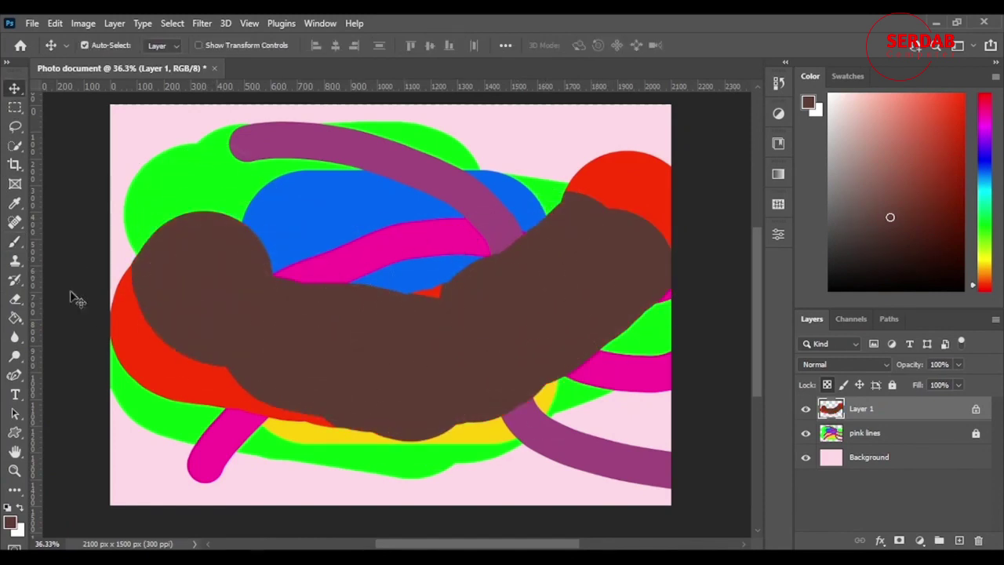
mouse_move(133, 324)
left_mouse_down()
mouse_move(152, 352)
mouse_move(246, 376)
mouse_move(358, 319)
mouse_move(387, 381)
mouse_move(361, 383)
left_mouse_up()
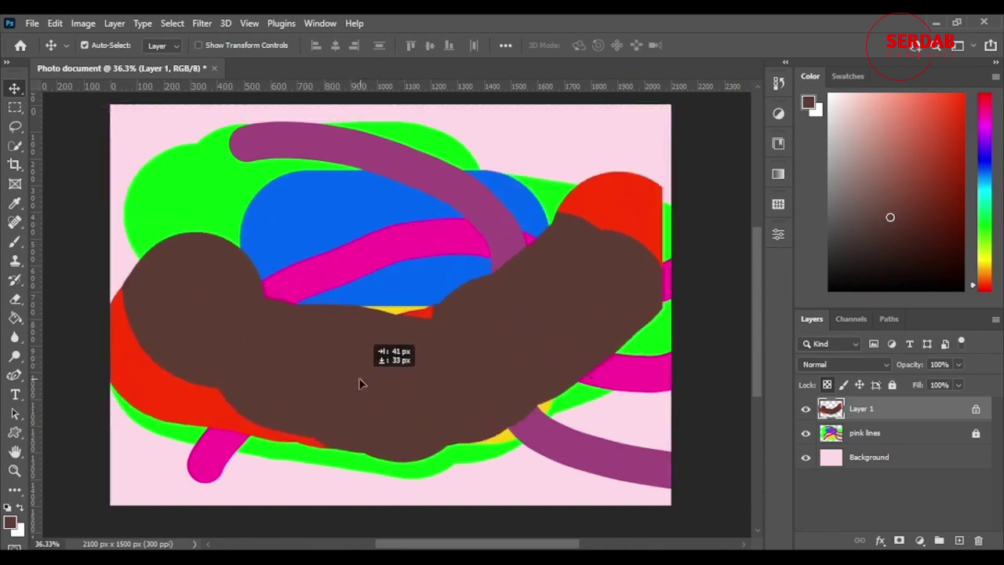
left_click(14, 242)
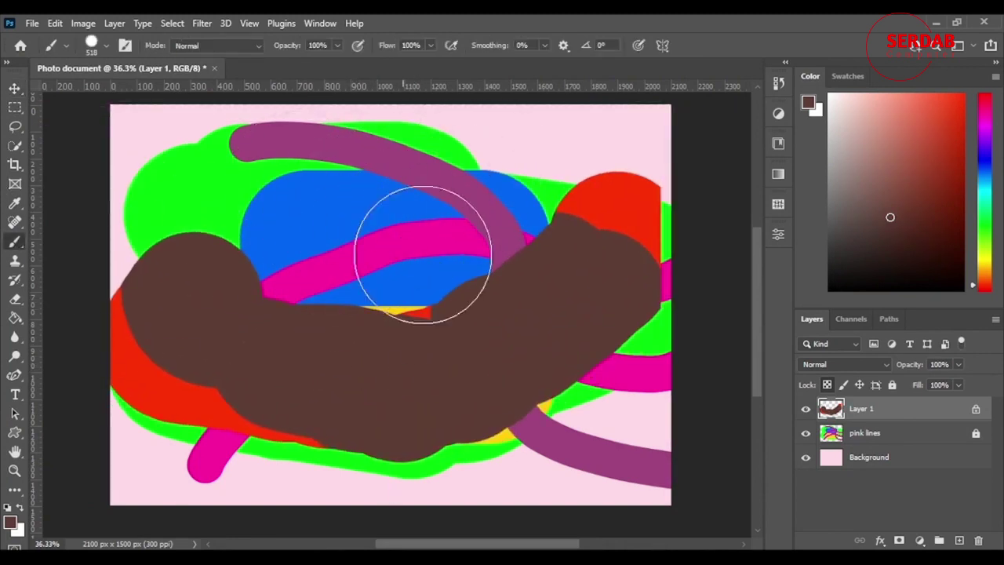
left_click(14, 87)
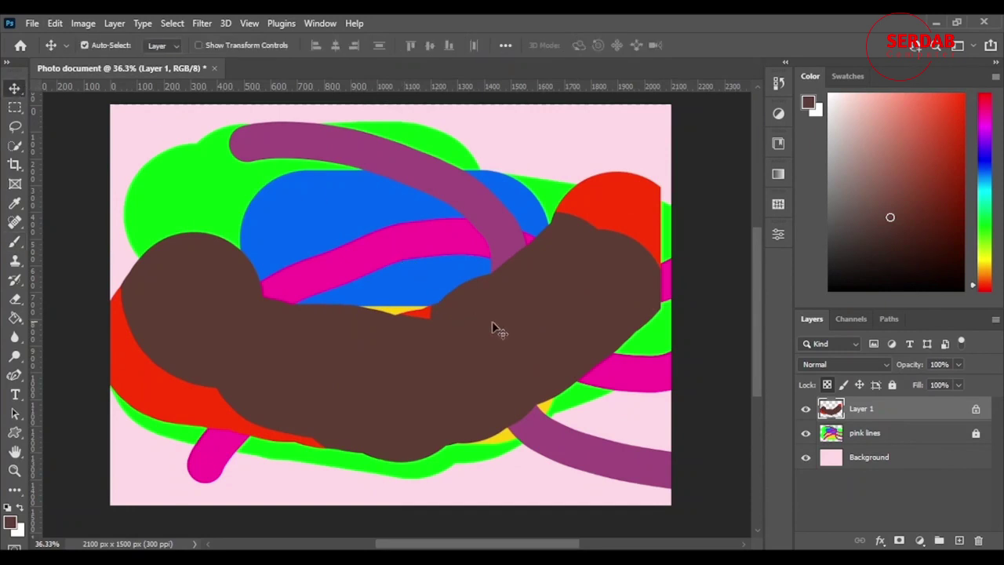
left_click_drag(495, 329, 517, 307)
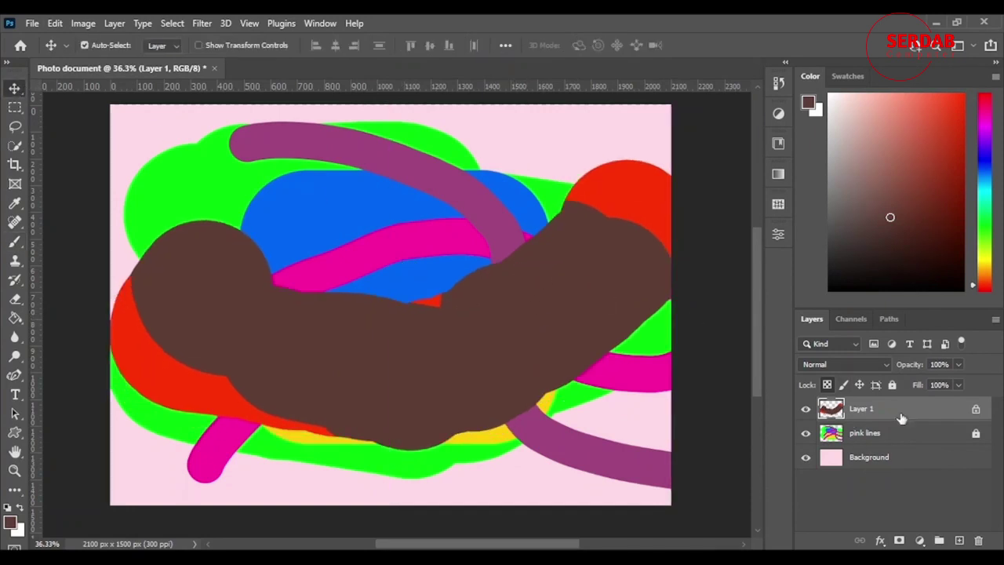
- Hide Layer 1 and try painting on and moving the fully locked pink lines layer
left_click(841, 436)
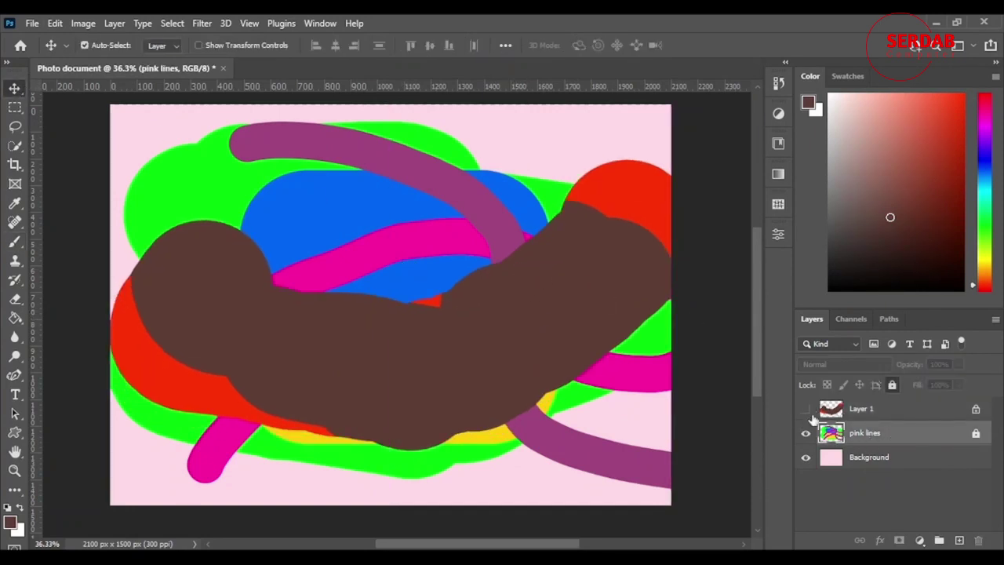
left_click(805, 409)
left_click(14, 243)
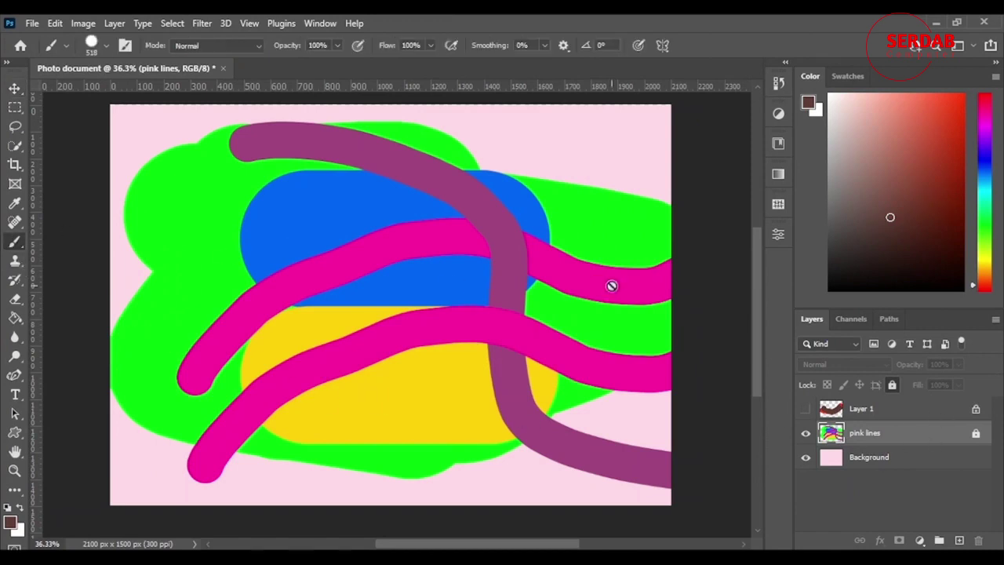
left_click(13, 89)
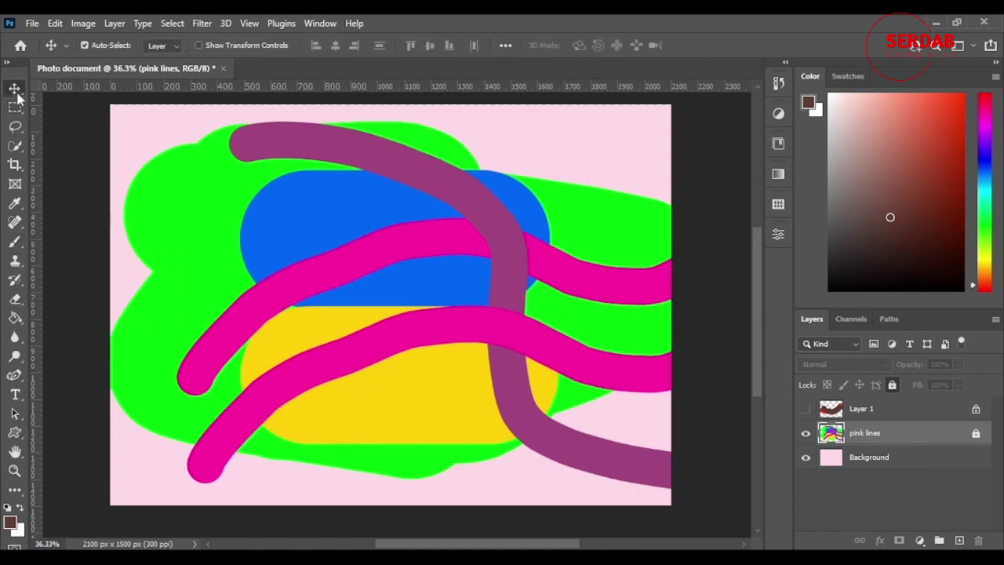
left_click_drag(446, 247, 446, 270)
key("ctrl+z")
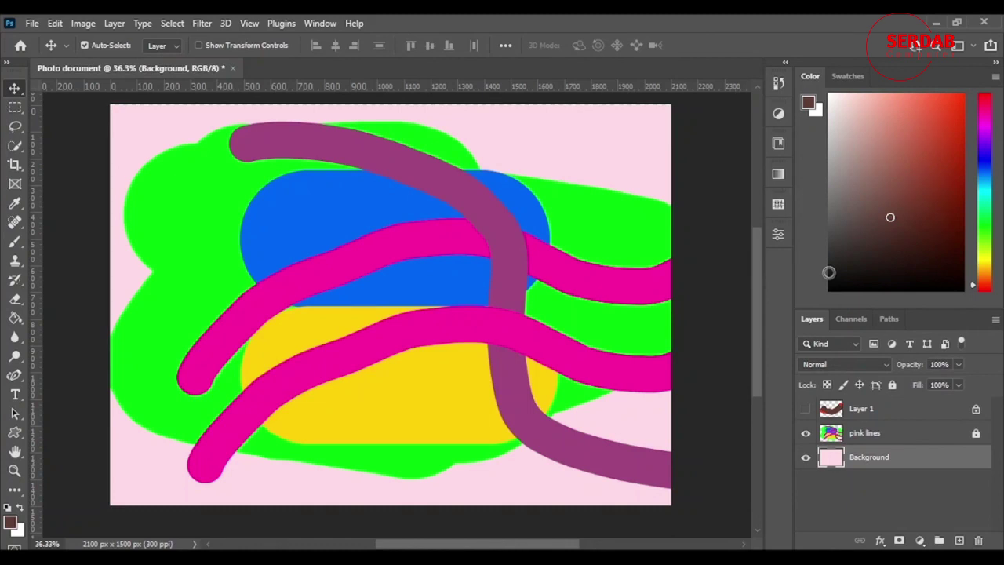
- Create a new layer above Layer 1, and hide Layer 1 and the pink lines layer
left_click(805, 408)
left_click(940, 414)
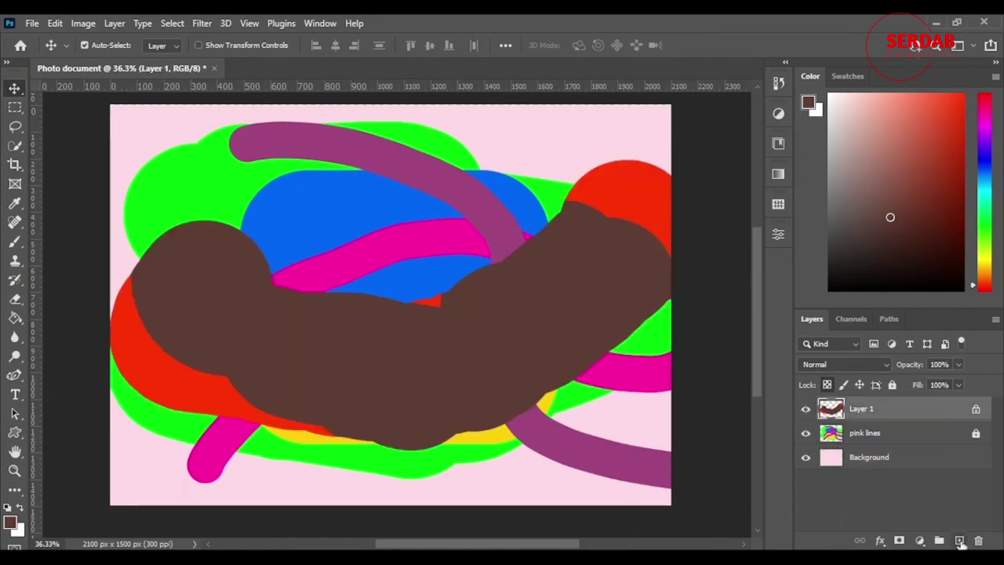
left_click(960, 540)
left_click(15, 242)
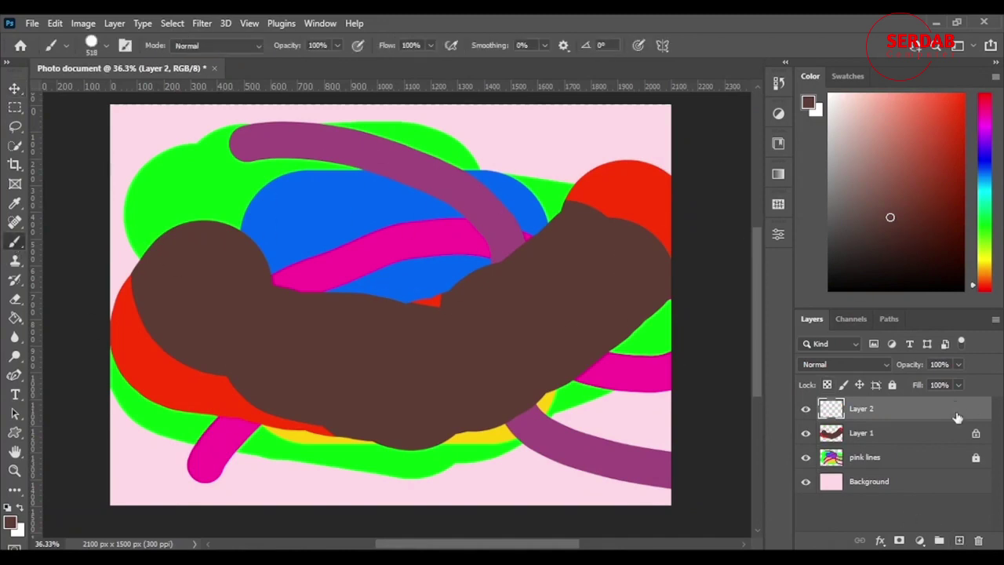
mouse_move(806, 457)
left_mouse_down()
mouse_move(804, 428)
mouse_move(816, 409)
left_mouse_up()
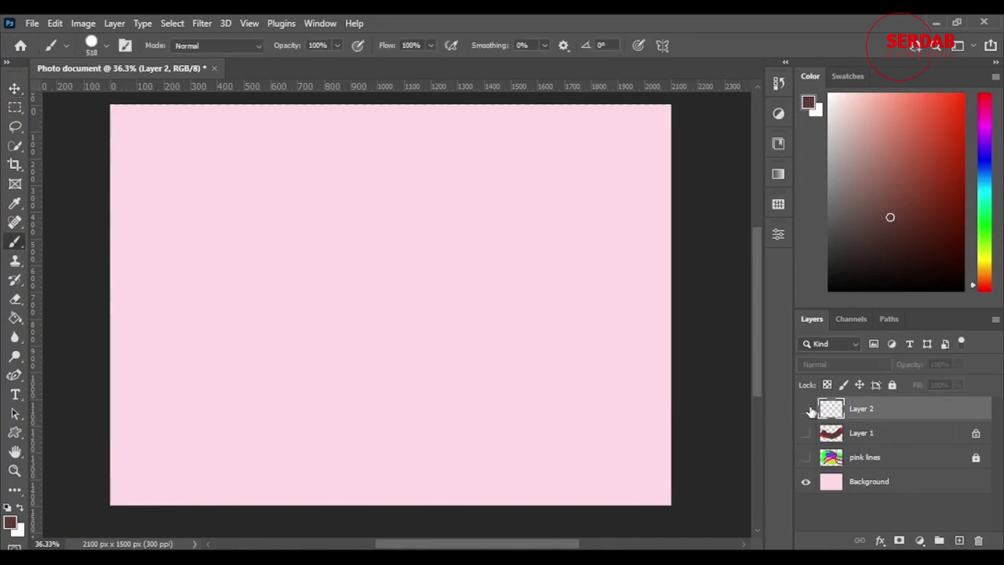
left_click(810, 408)
- Paint a large dark green heart shape on Layer 2 and move it slightly downward
left_click_drag(985, 227, 985, 220)
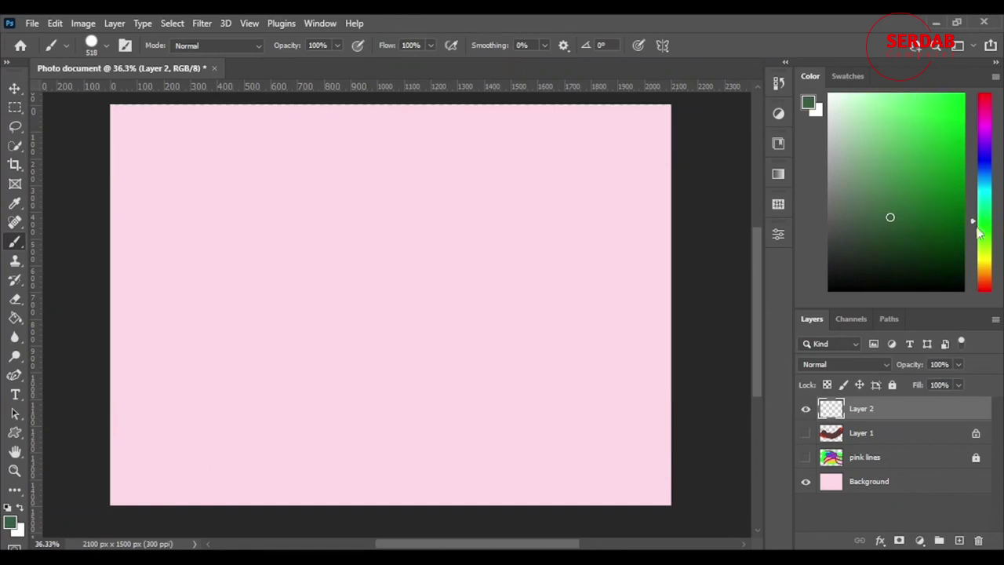
mouse_move(364, 310)
left_mouse_down()
mouse_move(287, 208)
mouse_move(384, 253)
mouse_move(424, 369)
mouse_move(400, 447)
left_mouse_up()
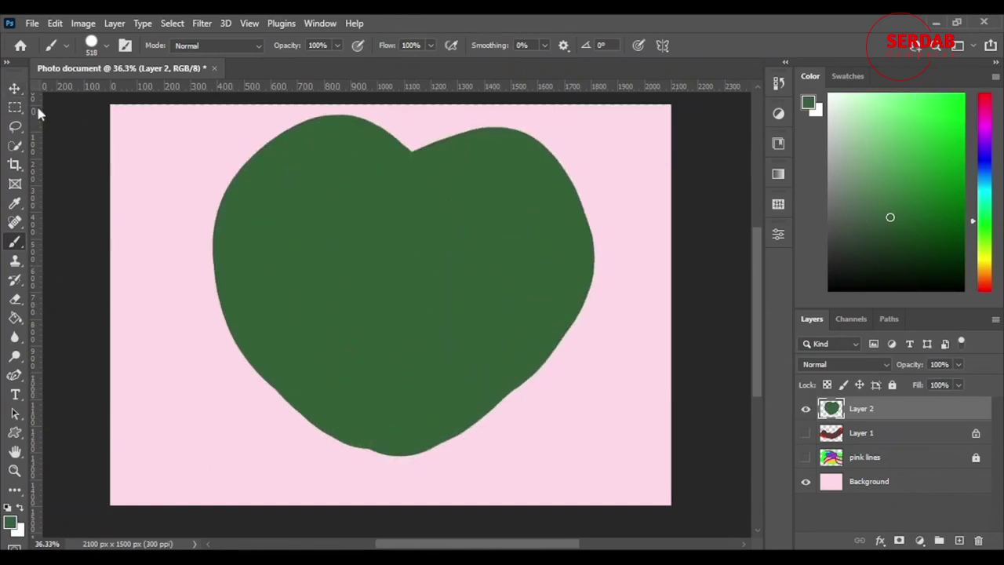
left_click(15, 88)
left_click_drag(373, 302, 374, 323)
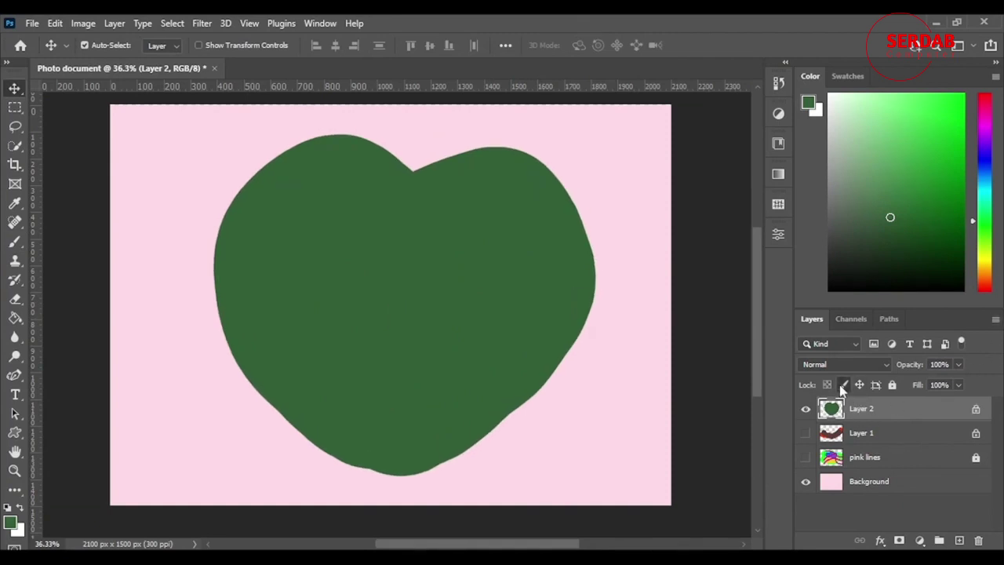
- Lock the image pixels of Layer 2 and try using the Brush in bright green and the Eraser on the heart
left_click(14, 242)
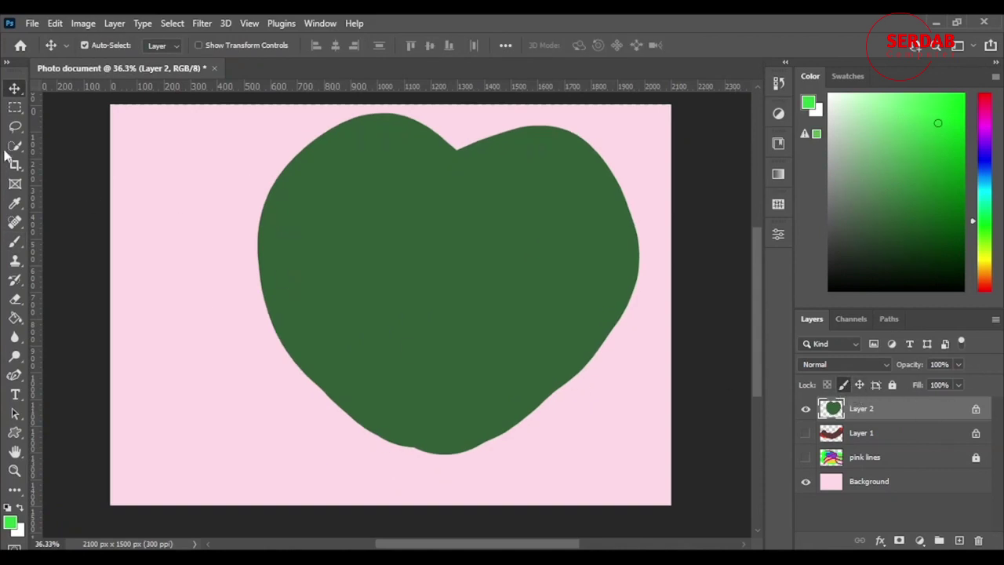
left_click(14, 299)
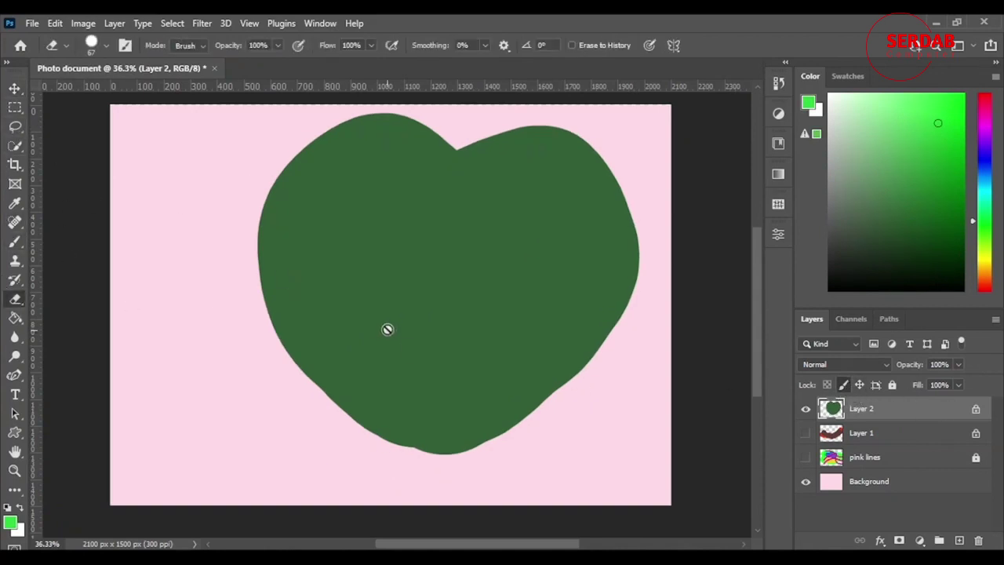
left_click(14, 242)
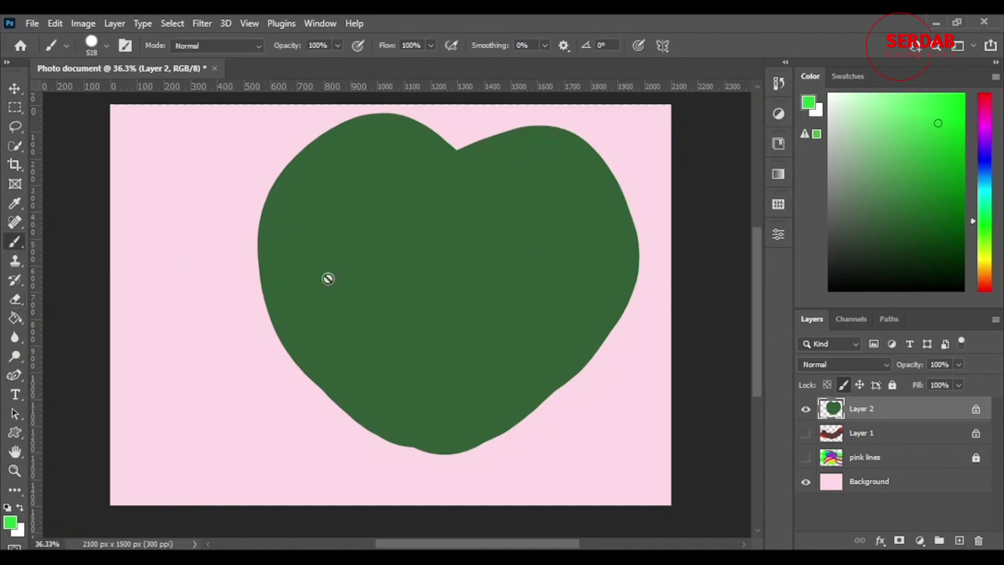
- Move the green heart down and to the left on the canvas, and try painting over it in bright green
left_click(15, 88)
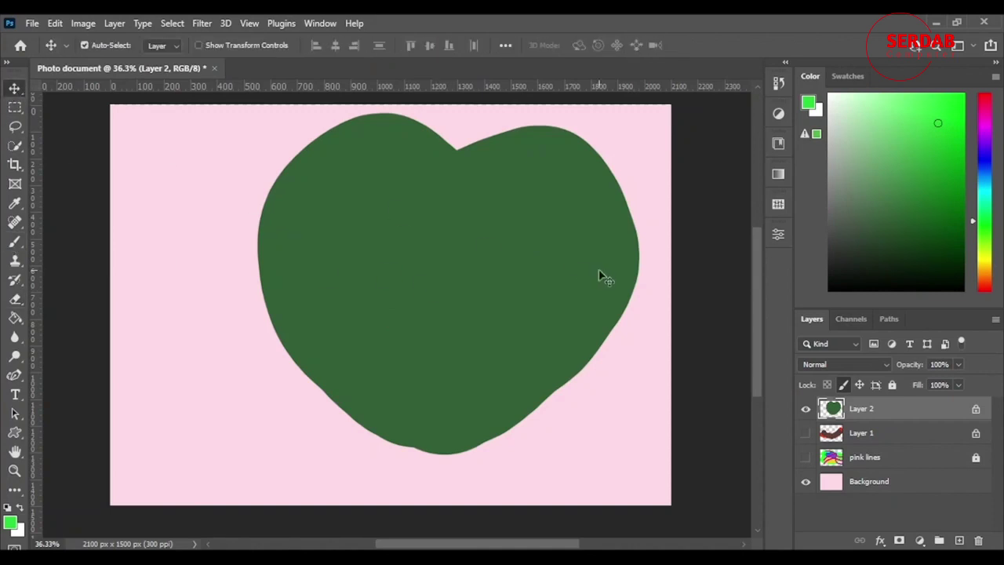
left_click_drag(601, 277, 554, 338)
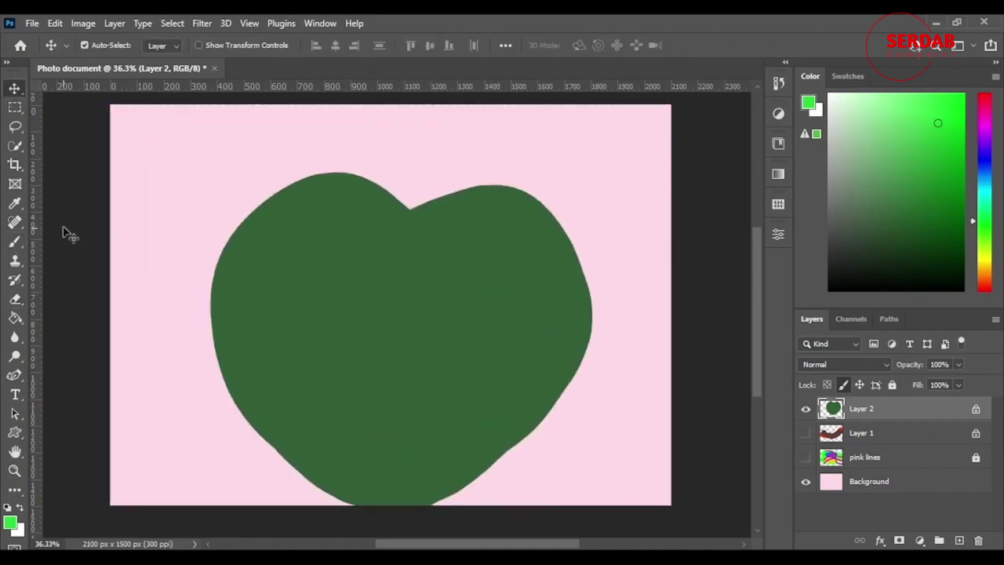
left_click(15, 242)
left_click(351, 268)
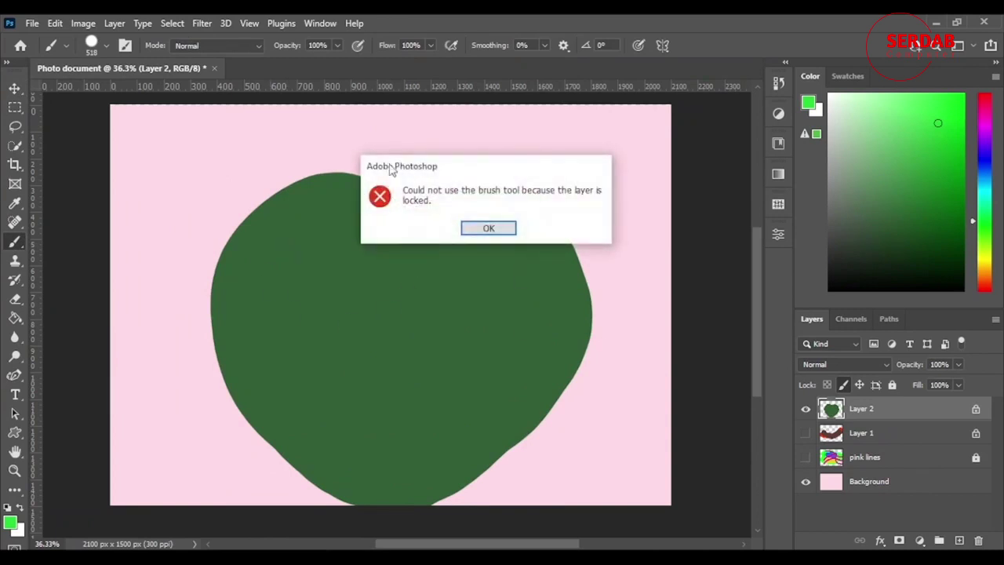
left_click(489, 229)
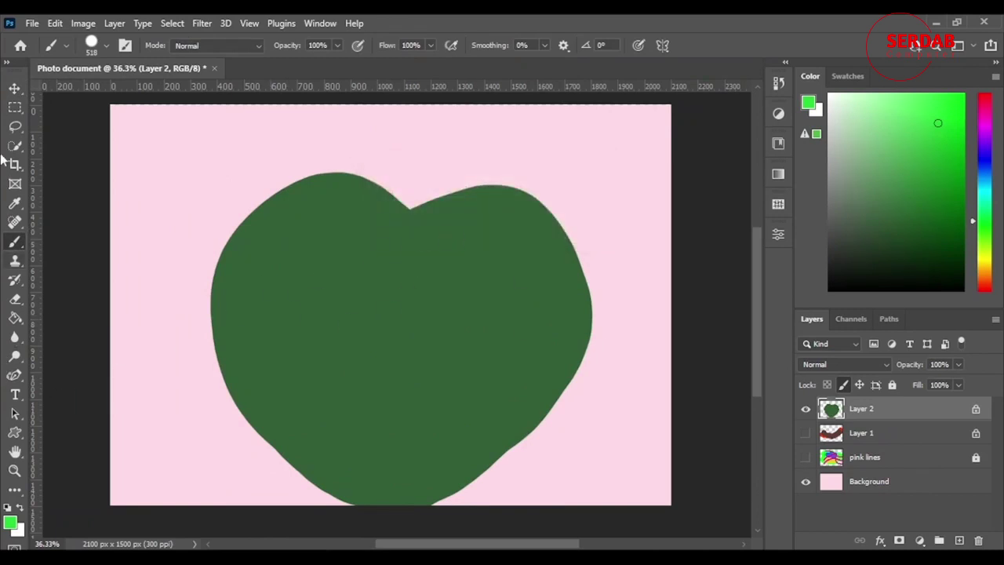
left_click(15, 88)
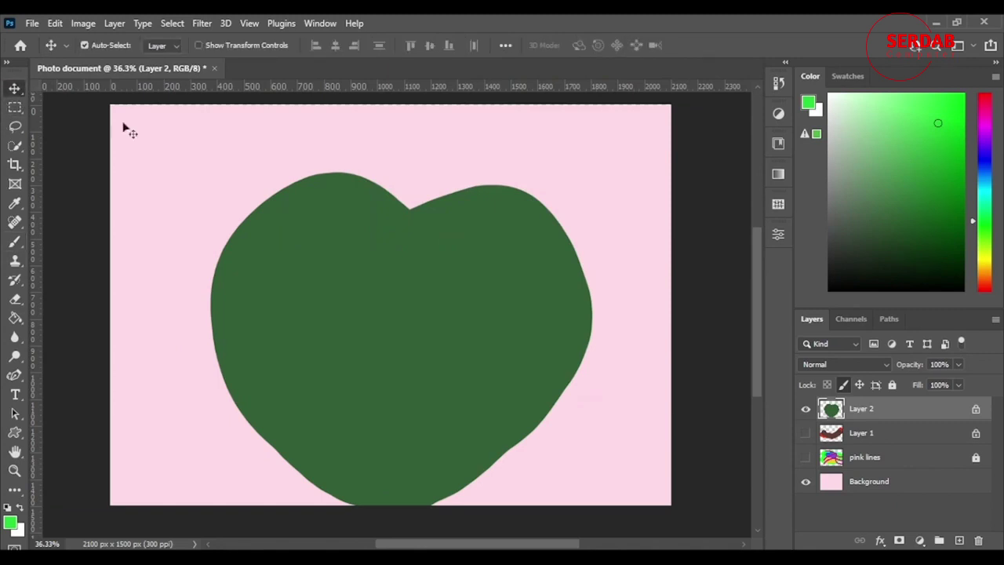
- Move the green heart up on the canvas, and replace Layer 2's image pixels lock with a position lock
left_click_drag(221, 263, 401, 318)
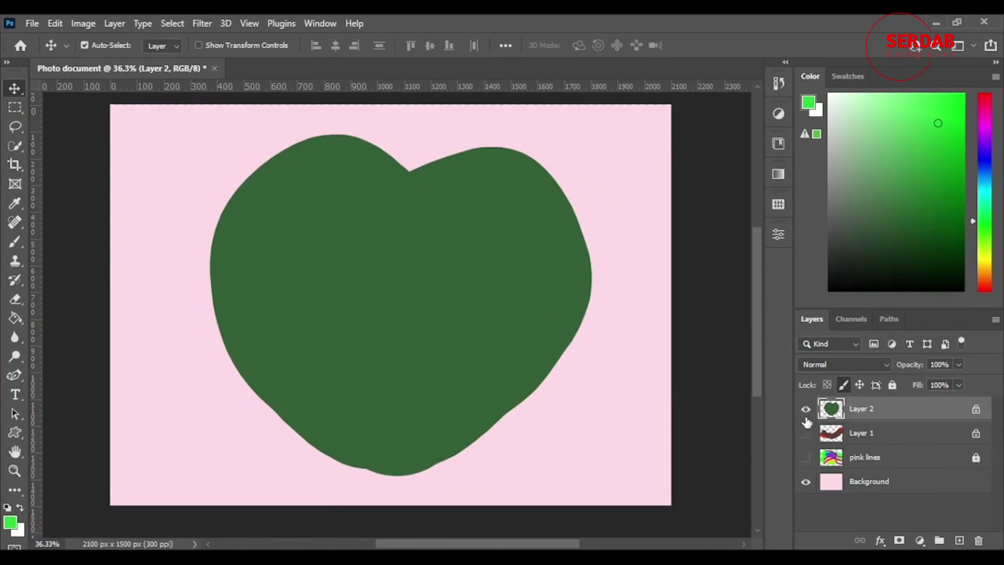
left_click(976, 411)
left_click(857, 386)
- Try to move the position-locked heart, and shift the pink Background layer around the canvas
left_click_drag(302, 279, 452, 250)
left_click_drag(463, 302, 298, 280)
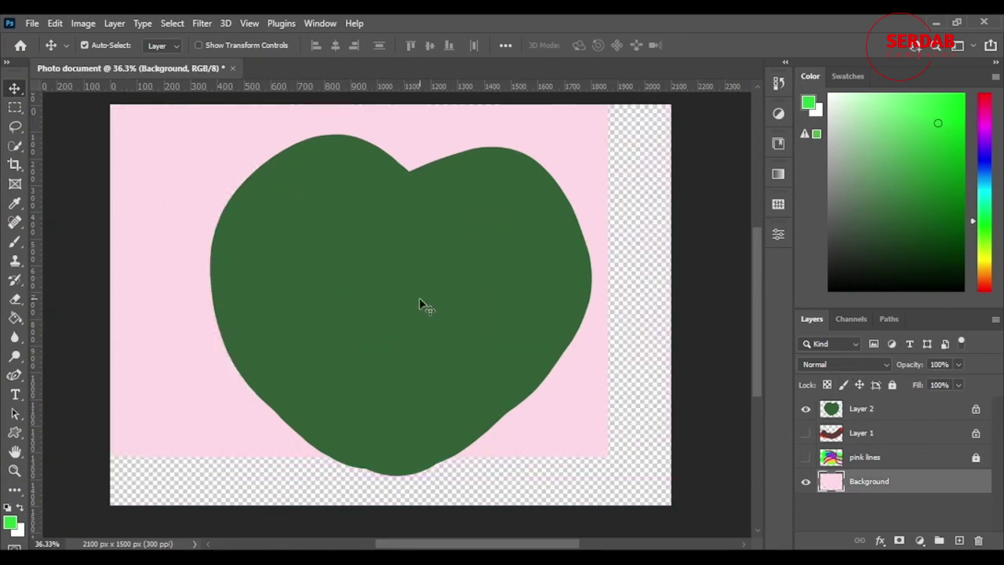
left_click_drag(588, 148, 638, 174)
left_click_drag(600, 218, 601, 218)
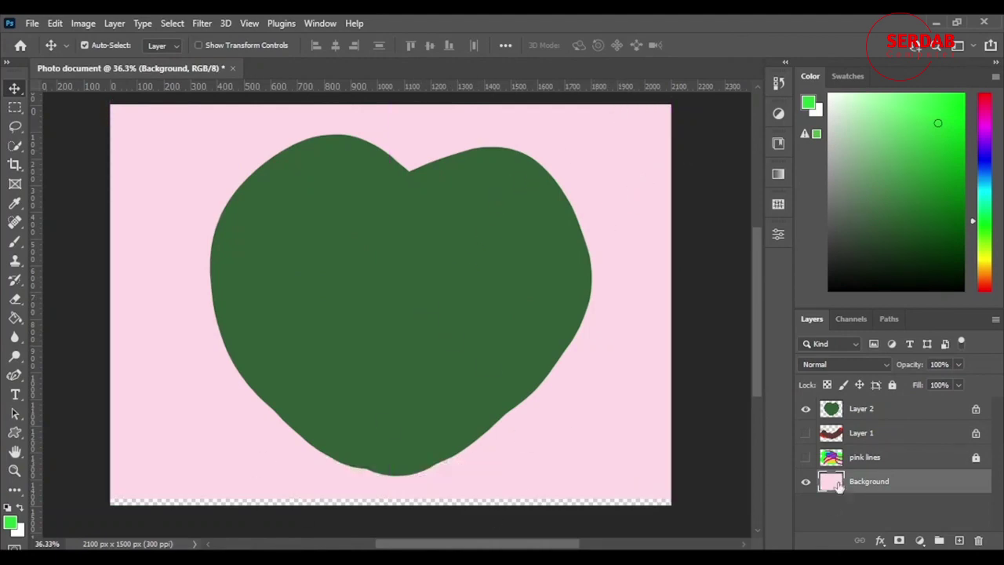
- Hide the Background layer and paint broadly over the heart on Layer 2 in bright green
left_click(804, 484)
left_click(917, 415)
key("b")
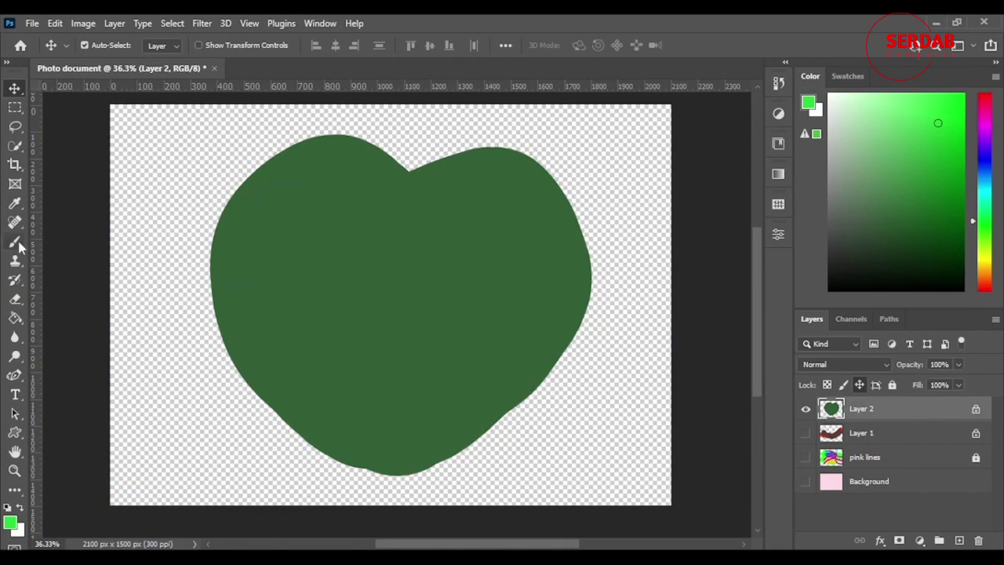
mouse_move(319, 352)
left_mouse_down()
mouse_move(225, 220)
mouse_move(345, 329)
mouse_move(567, 275)
mouse_move(554, 242)
mouse_move(495, 396)
mouse_move(280, 323)
mouse_move(372, 272)
mouse_move(571, 283)
mouse_move(561, 197)
mouse_move(457, 199)
mouse_move(322, 356)
mouse_move(215, 323)
left_mouse_up()
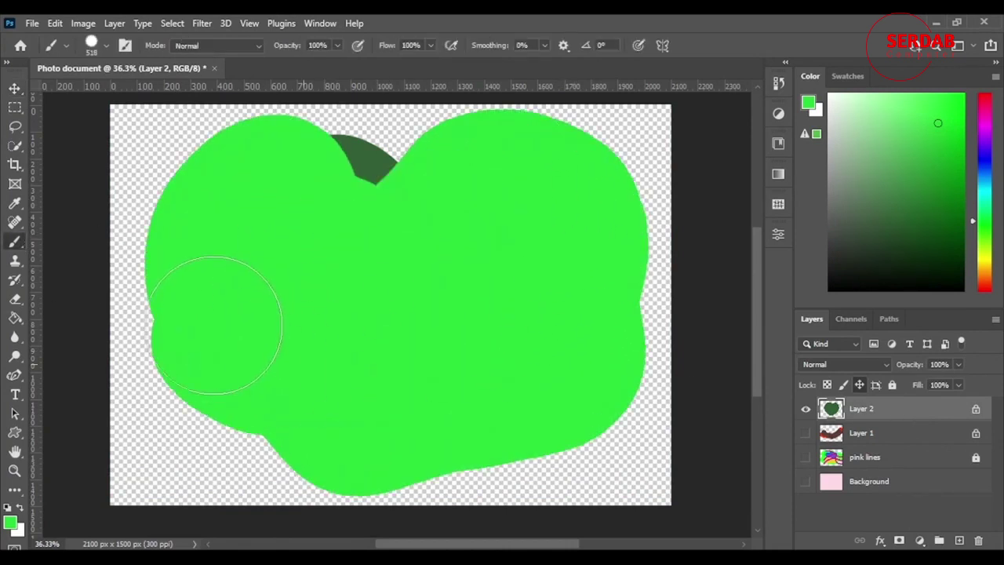
- Try to move the painted shape down and to the left with its position locked, and reselect Layer 2
left_click(15, 88)
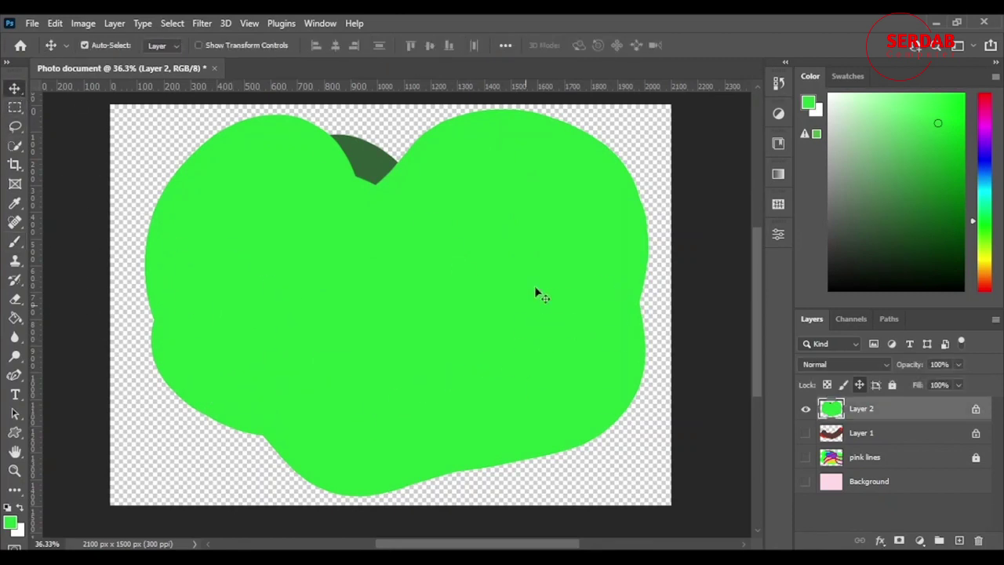
left_click_drag(508, 253, 377, 284)
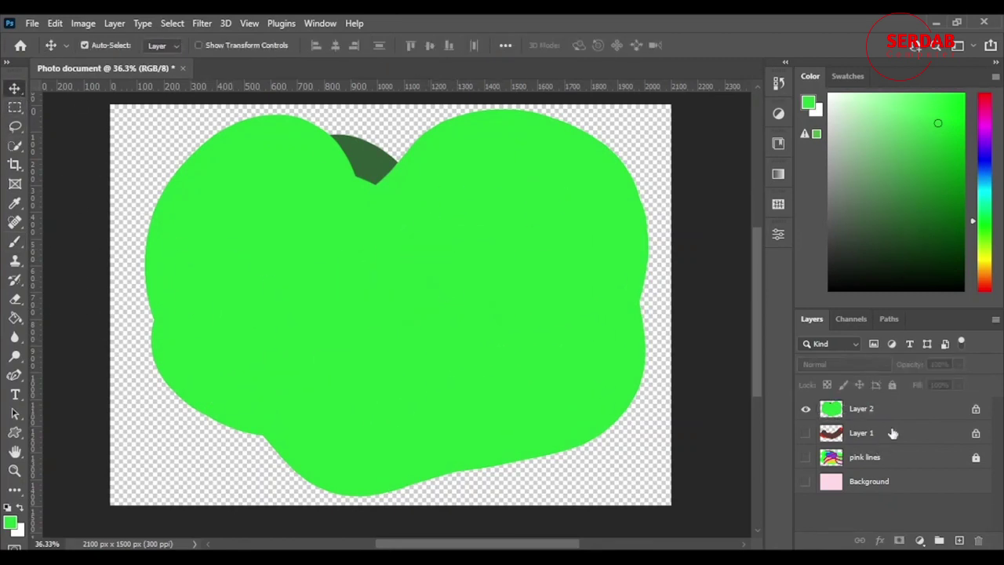
left_click(869, 409)
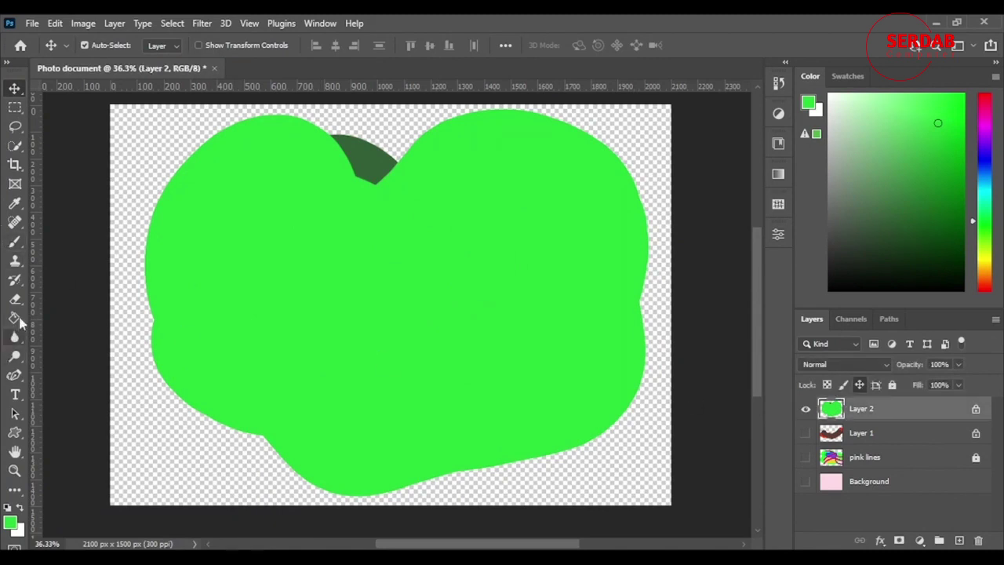
- Erase freehand strokes through the bright green shape on Layer 2, and undo the erasing and the painting
left_click(15, 299)
mouse_move(211, 256)
left_mouse_down()
mouse_move(513, 193)
mouse_move(491, 293)
mouse_move(519, 225)
mouse_move(460, 148)
left_mouse_up()
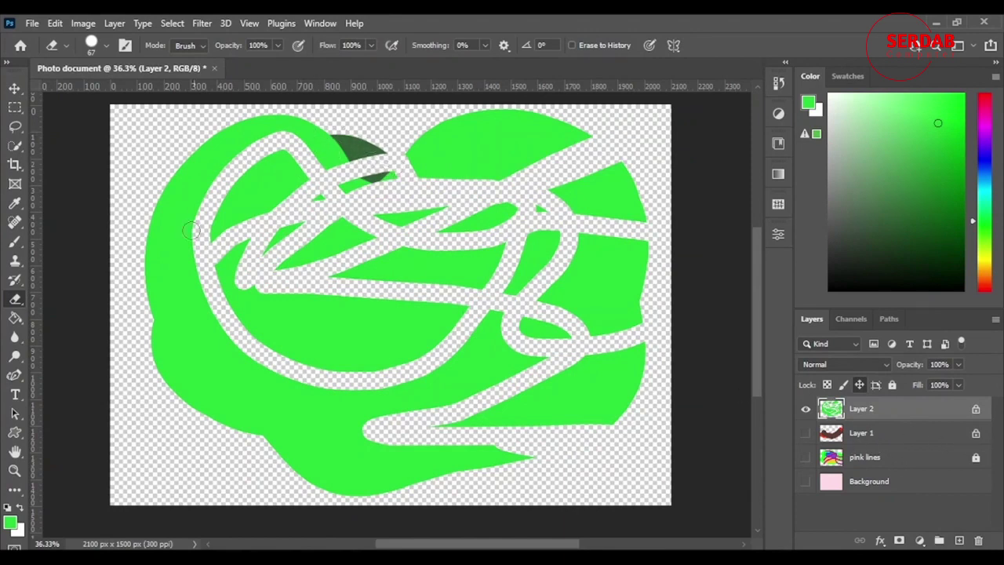
key("ctrl+z")
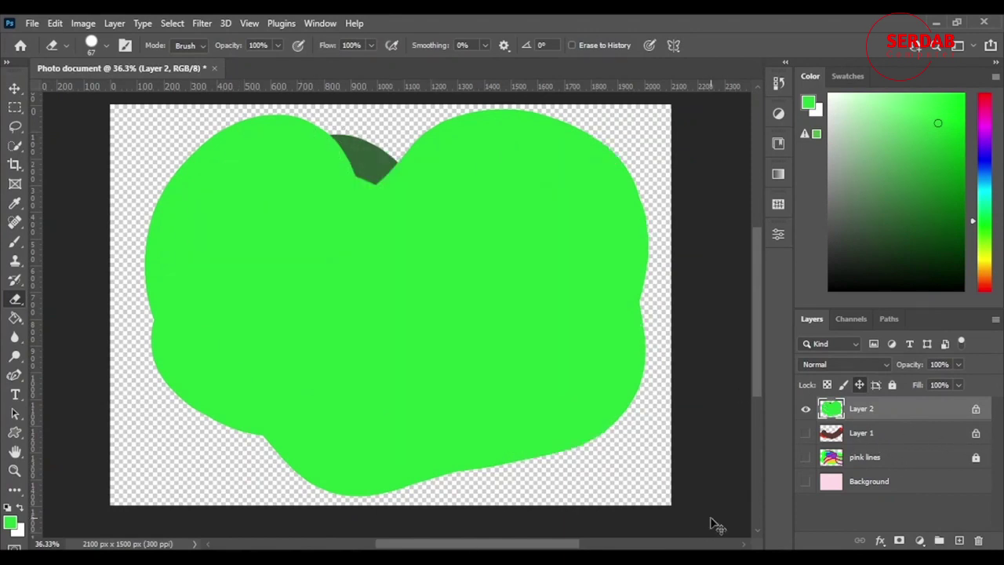
key("ctrl+z")
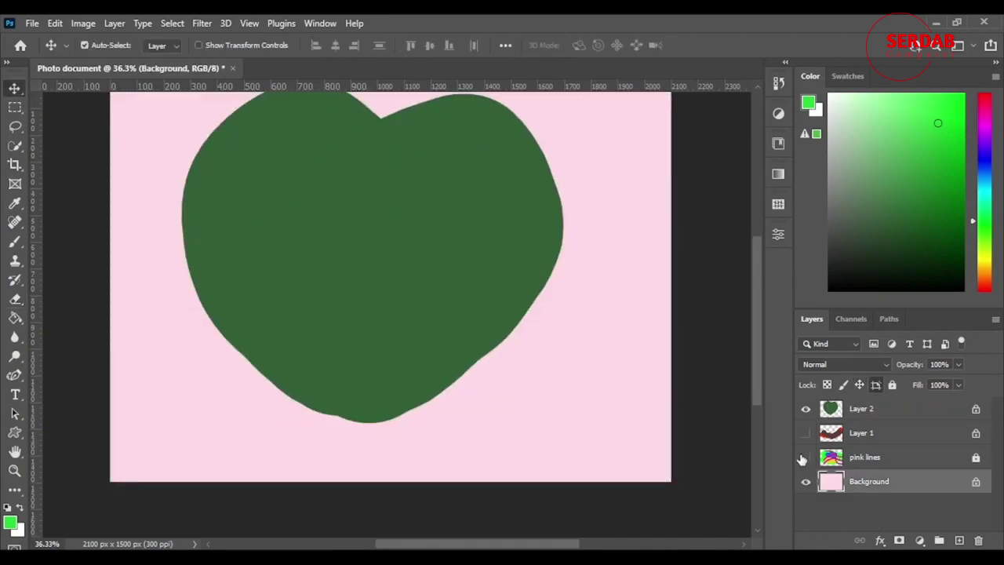
- Show the pink lines layer and Layer 1, and remove the locks from all layers
left_click(805, 457)
left_click(805, 433)
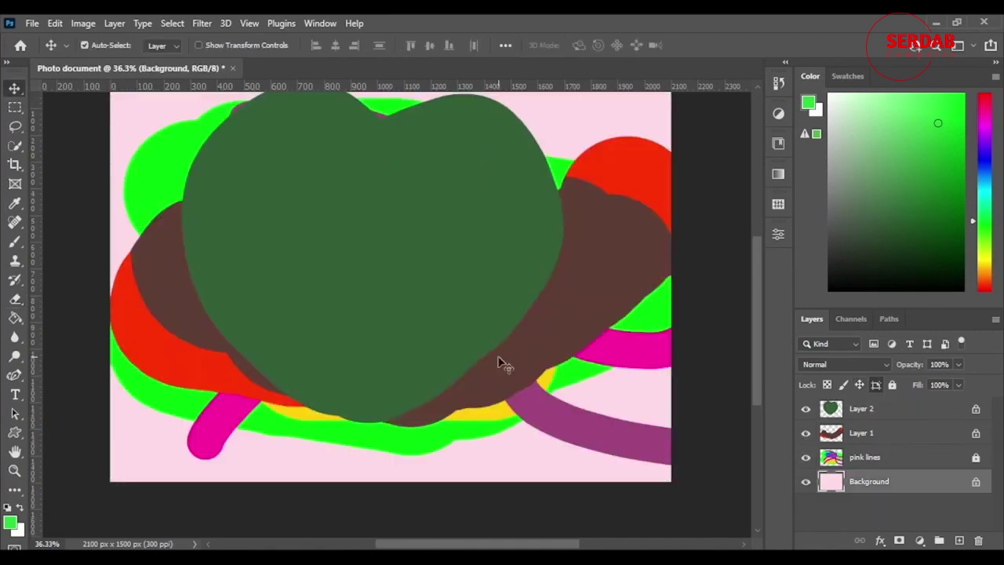
scroll(502, 366, "up", 2)
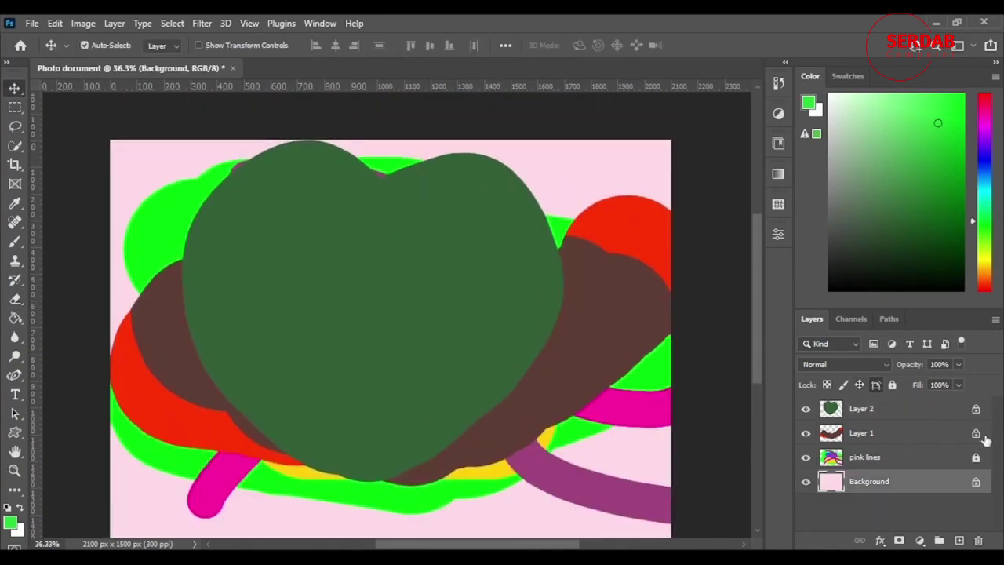
left_click(975, 434)
left_click(976, 481)
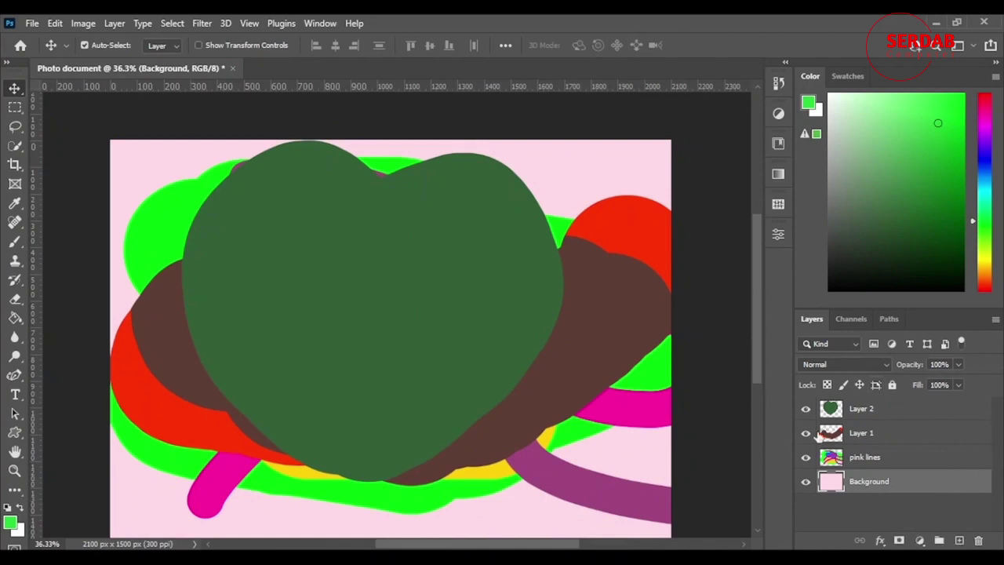
- Lock the transparent pixels and position of Layer 2, and unlock the layer again
left_click(908, 411)
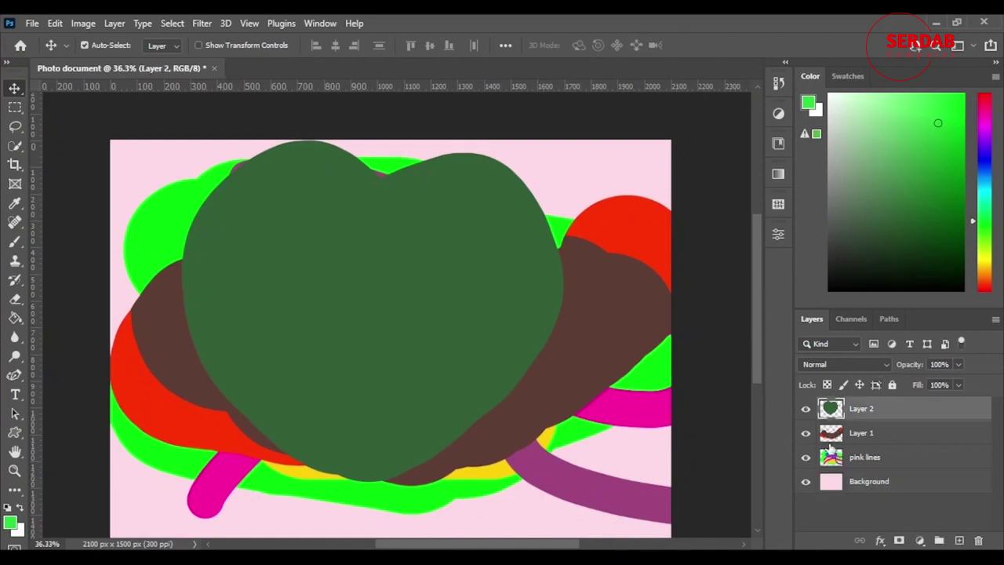
key("/")
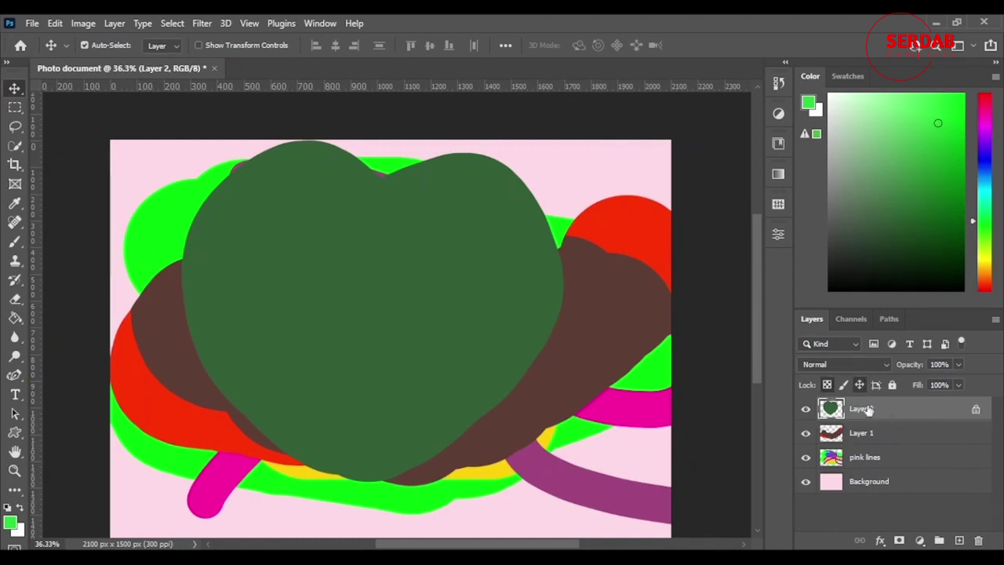
left_click(955, 436)
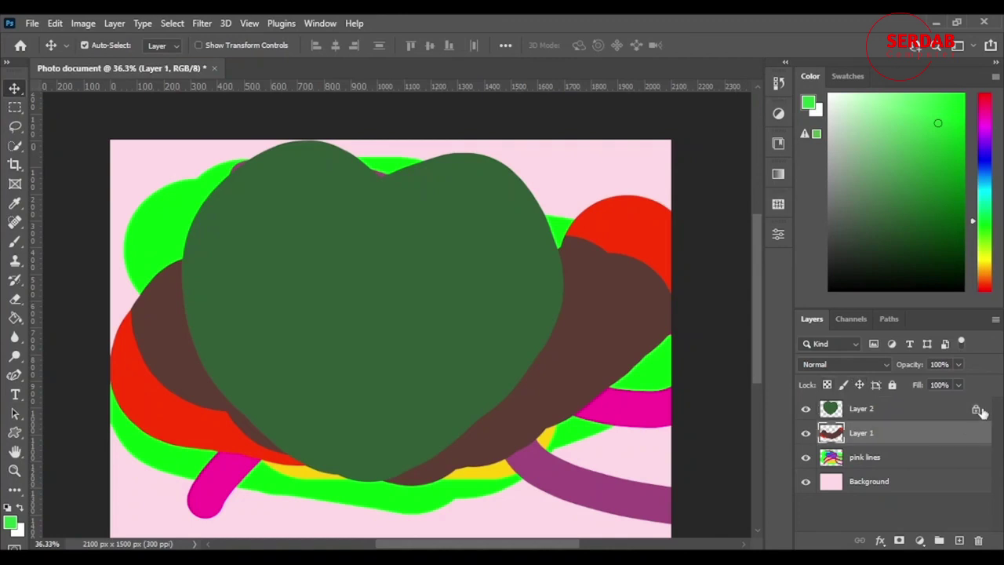
left_click(976, 410)
left_click(892, 414)
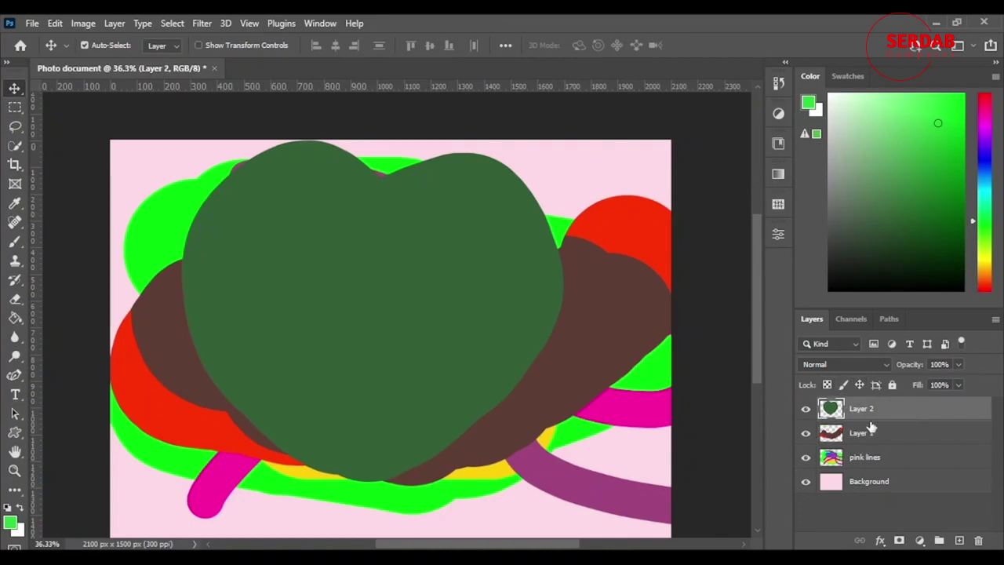
scroll(455, 325, "down", 3)
scroll(455, 325, "up", 5)
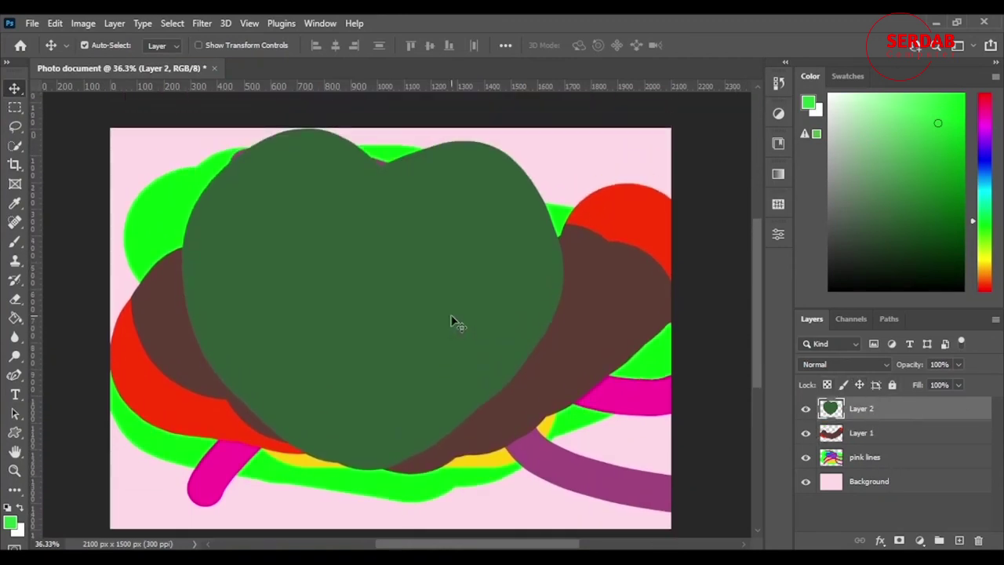
scroll(451, 316, "down", 3)
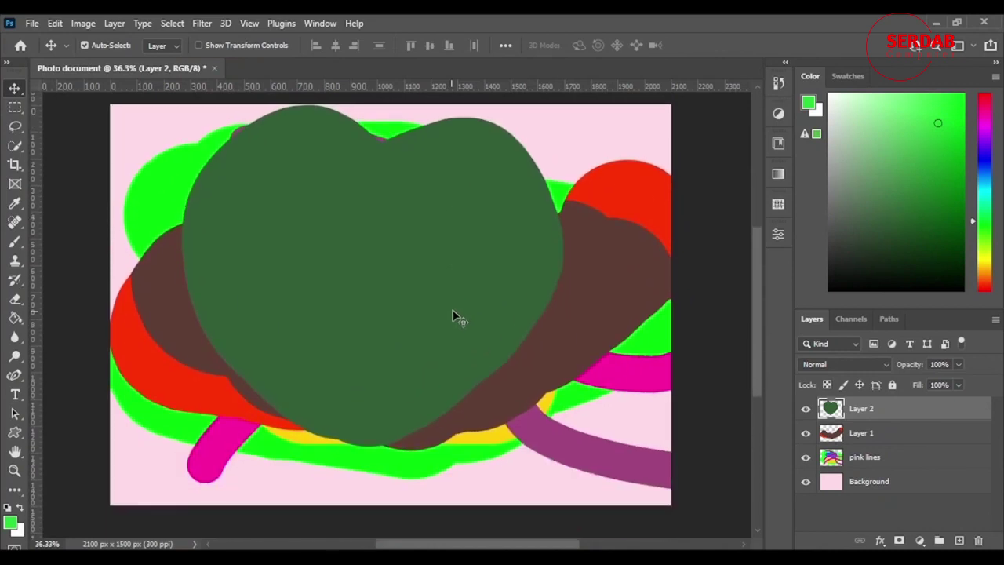
left_click(899, 516)
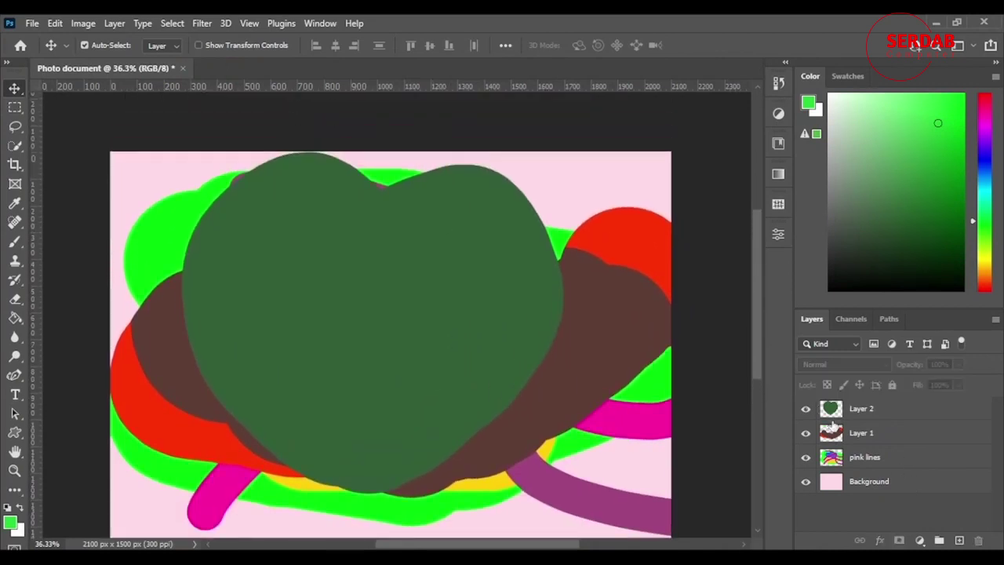
left_click(892, 416)
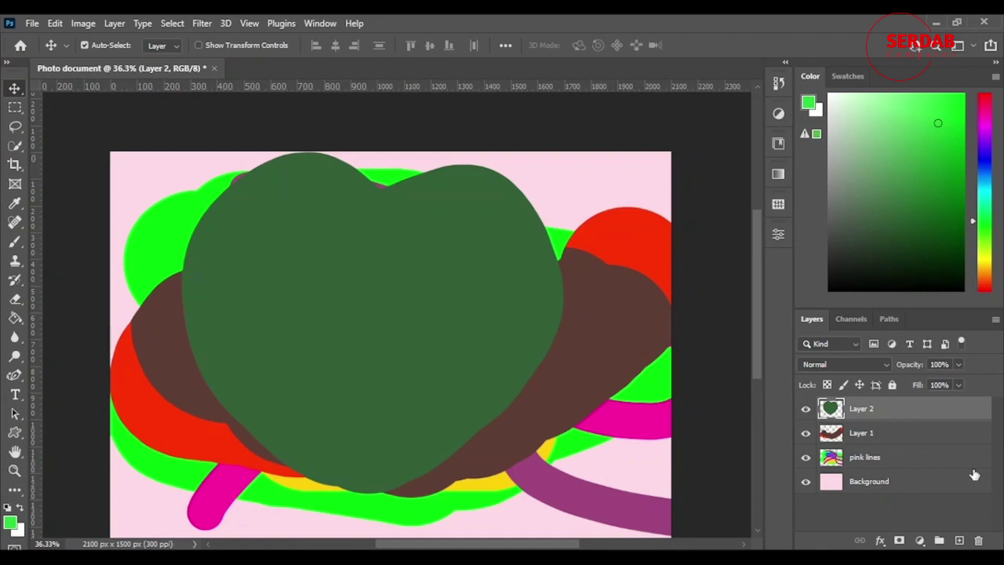
scroll(514, 360, "down", 1)
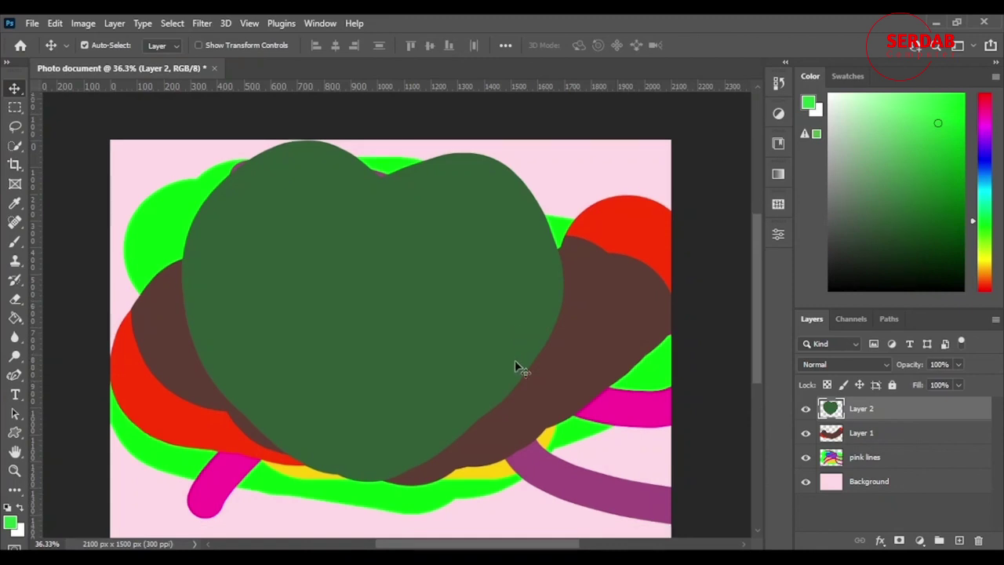
scroll(359, 286, "down", 2)
scroll(445, 284, "up", 2)
scroll(445, 278, "up", 1)
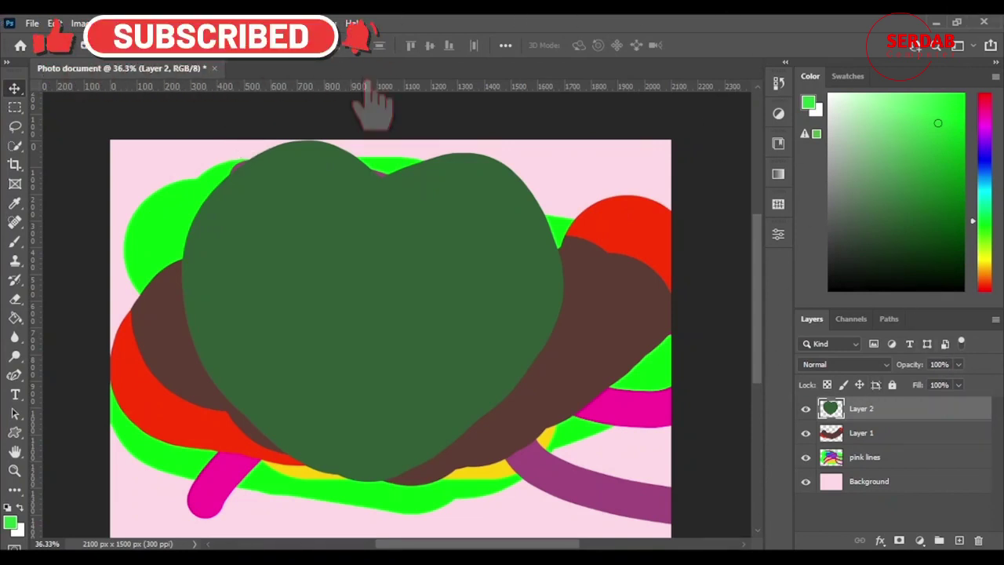
scroll(449, 416, "down", 2)
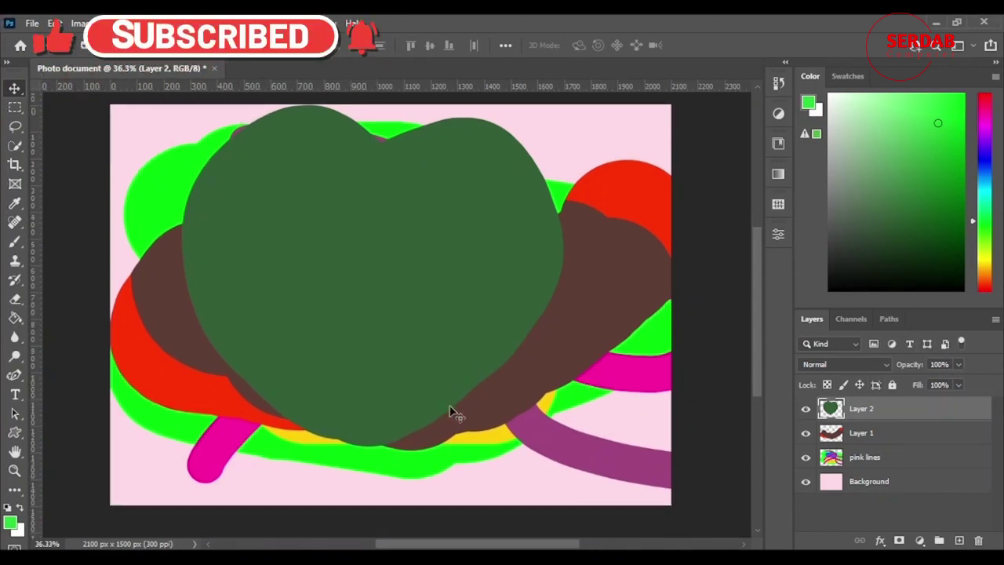